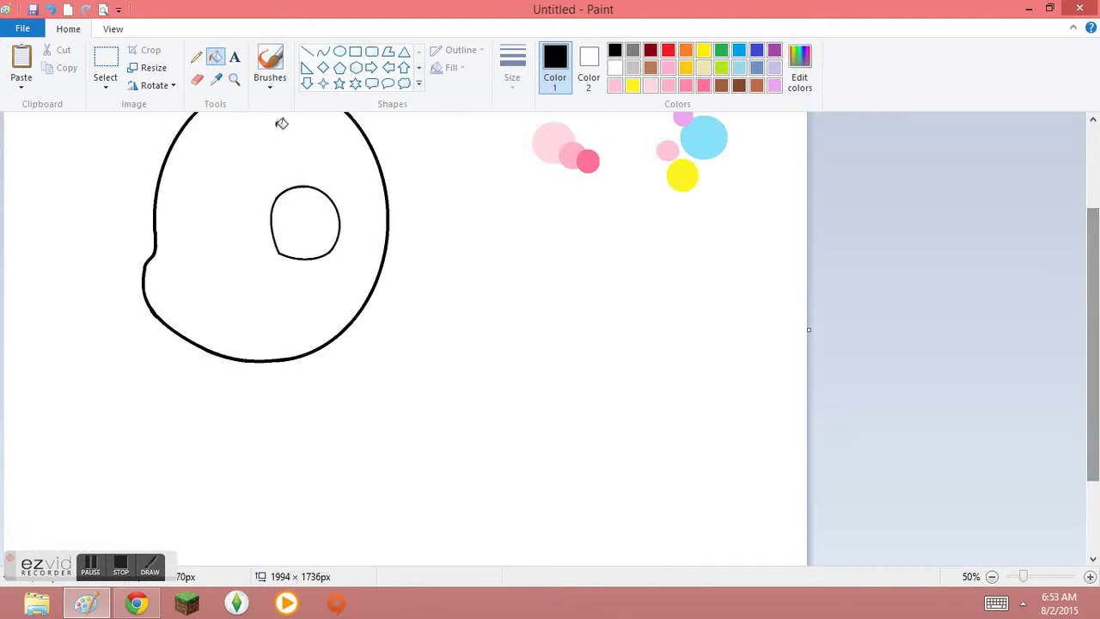
# Thicken the top and left side of the existing eye's outline with black curves.
pyautogui.click(105, 64)
pyautogui.scroll(2, 588, 546)
pyautogui.moveTo(467, 429)
pyautogui.mouseDown()
pyautogui.moveTo(452, 153)
pyautogui.moveTo(731, 364)
pyautogui.moveTo(700, 262)
pyautogui.mouseUp()
pyautogui.click(322, 52)
pyautogui.moveTo(584, 344); pyautogui.dragTo(447, 138)
pyautogui.moveTo(520, 54)
pyautogui.mouseDown()
pyautogui.moveTo(462, 422)
pyautogui.moveTo(430, 135)
pyautogui.mouseUp()
pyautogui.moveTo(582, 157)
pyautogui.mouseDown()
pyautogui.moveTo(697, 263)
pyautogui.moveTo(671, 199)
pyautogui.mouseUp()
pyautogui.scroll(3, 712, 161)
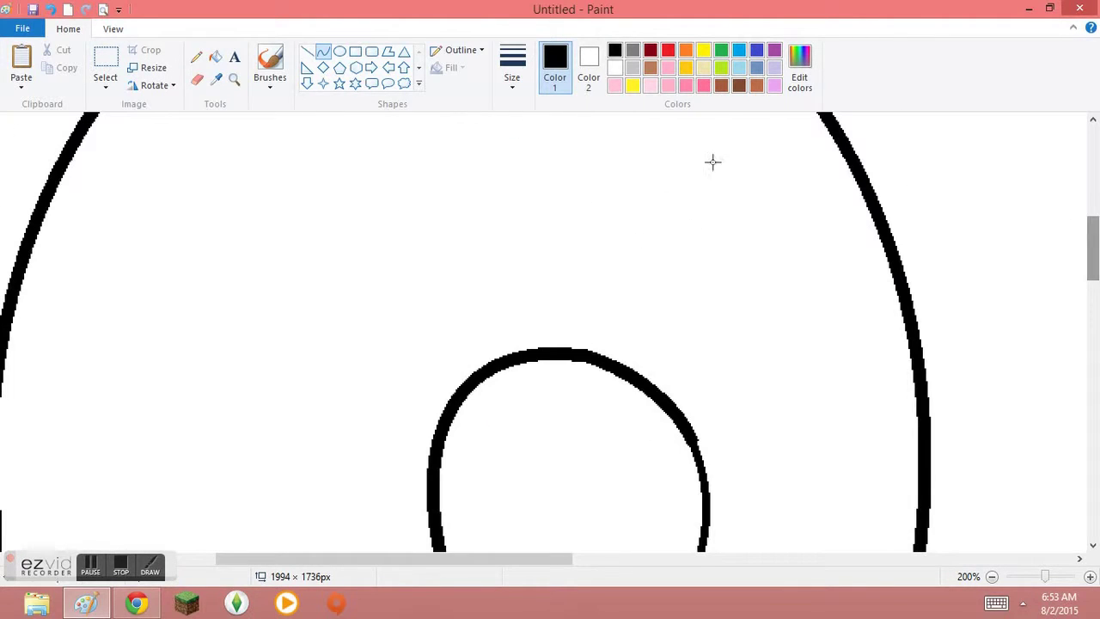
# Draw a teardrop-shaped eyelash in dark grey at the eye's upper outer edge and fill it with the same colour.
pyautogui.click(799, 68)
pyautogui.click(398, 407)
pyautogui.moveTo(694, 441); pyautogui.dragTo(822, 346)
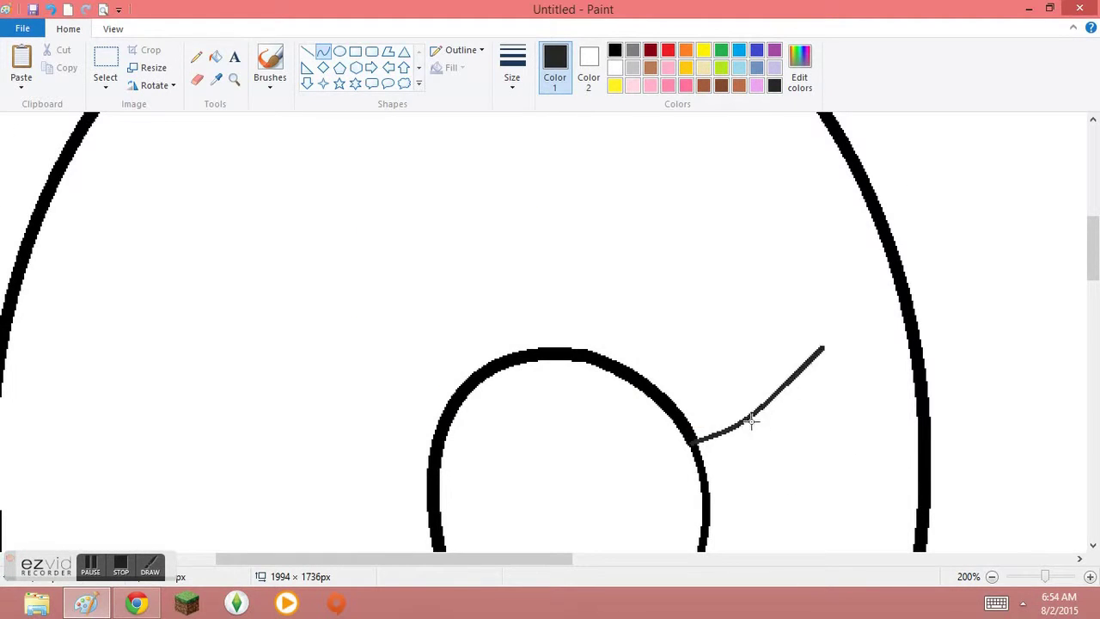
pyautogui.moveTo(749, 422); pyautogui.dragTo(763, 416)
pyautogui.click(215, 57)
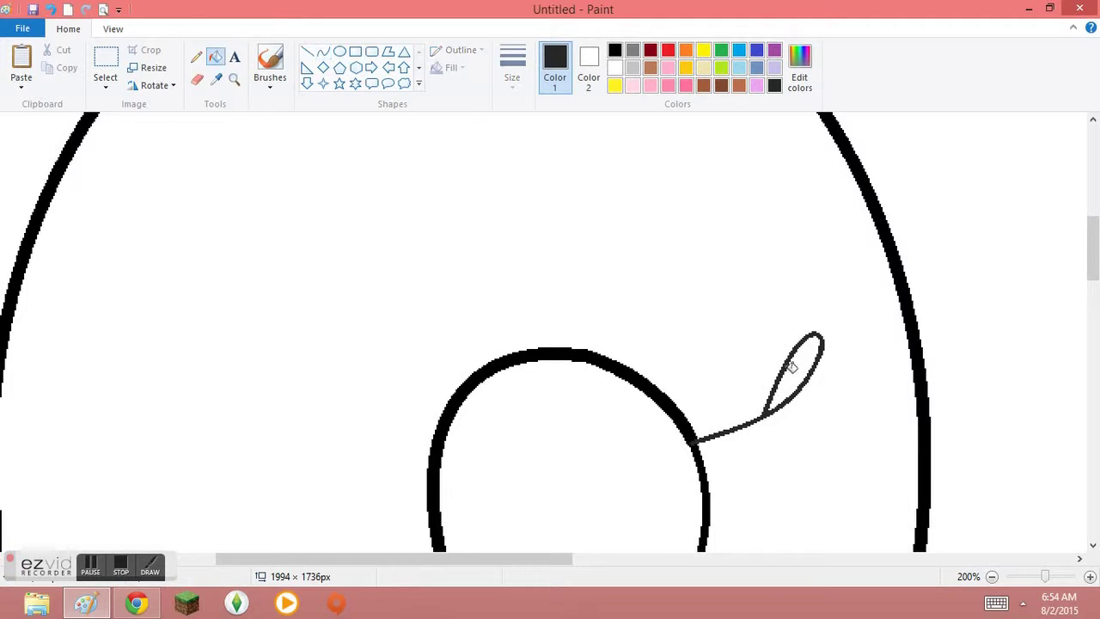
pyautogui.click(795, 370)
# Add a second filled dark grey eyelash above the first and a short thin curved lash beside it.
pyautogui.click(322, 52)
pyautogui.click(196, 57)
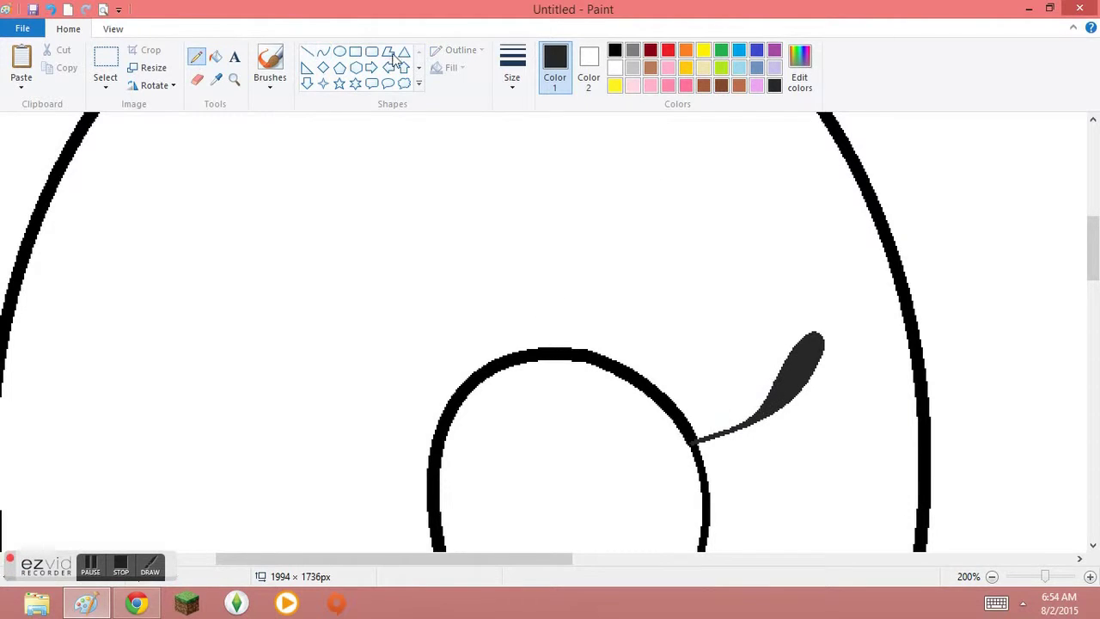
pyautogui.moveTo(694, 441)
pyautogui.mouseDown()
pyautogui.moveTo(783, 270)
pyautogui.moveTo(768, 329)
pyautogui.mouseUp()
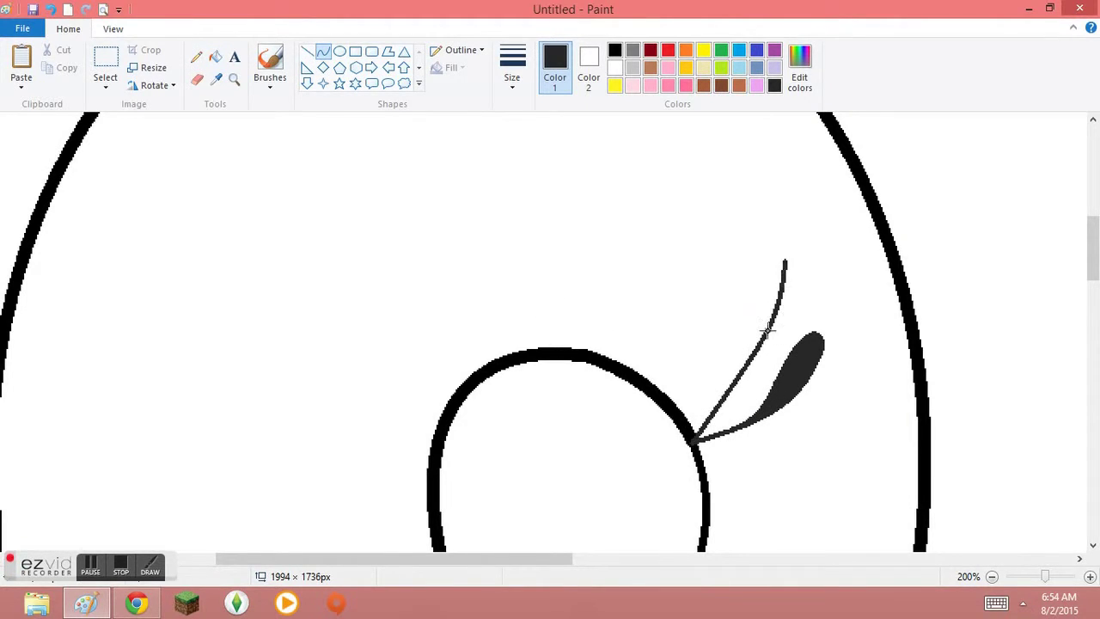
pyautogui.click(216, 78)
pyautogui.click(700, 361)
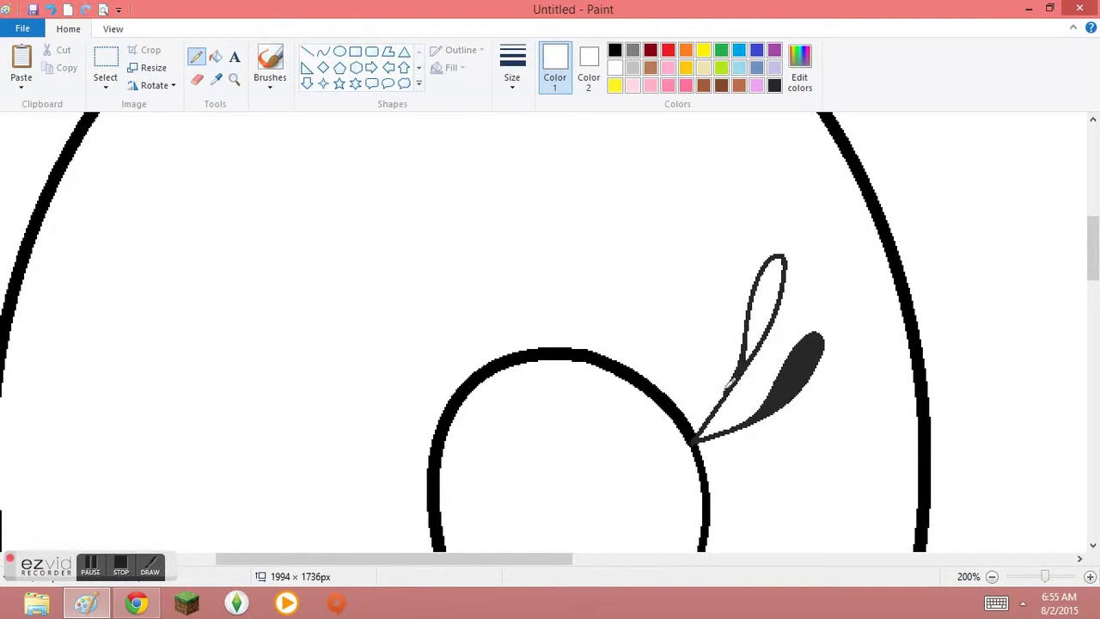
pyautogui.click(215, 57)
pyautogui.click(775, 85)
pyautogui.click(768, 297)
pyautogui.click(322, 51)
pyautogui.moveTo(706, 368); pyautogui.dragTo(712, 422)
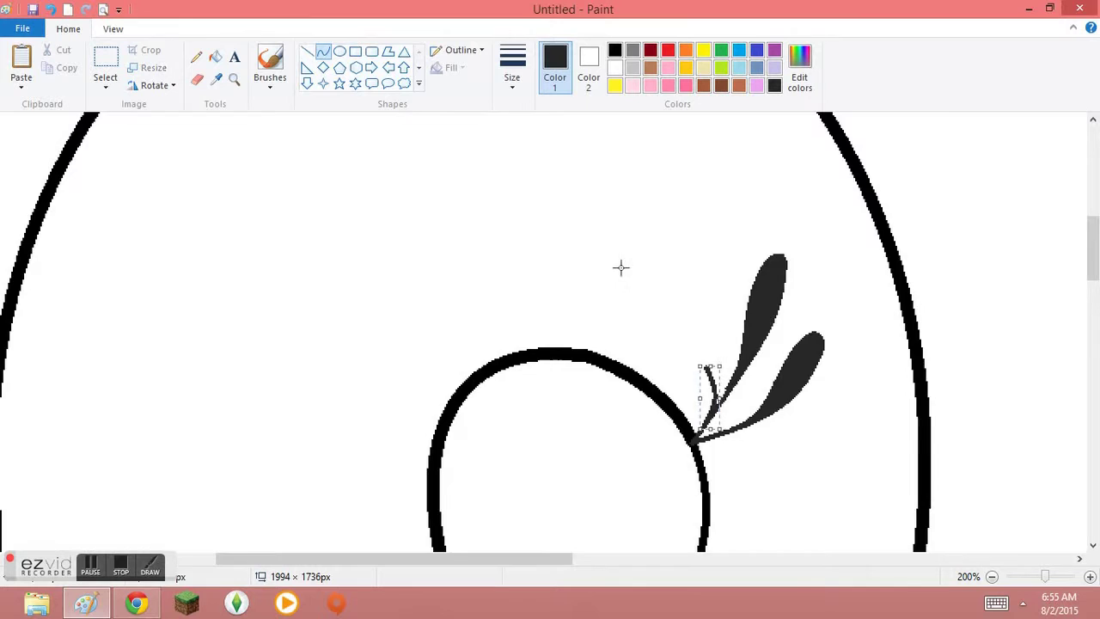
# Draw a large dark oval for the second eye on the empty side of the face.
pyautogui.scroll(-3, 1082, 290)
pyautogui.hscroll(-5, 550, 344)
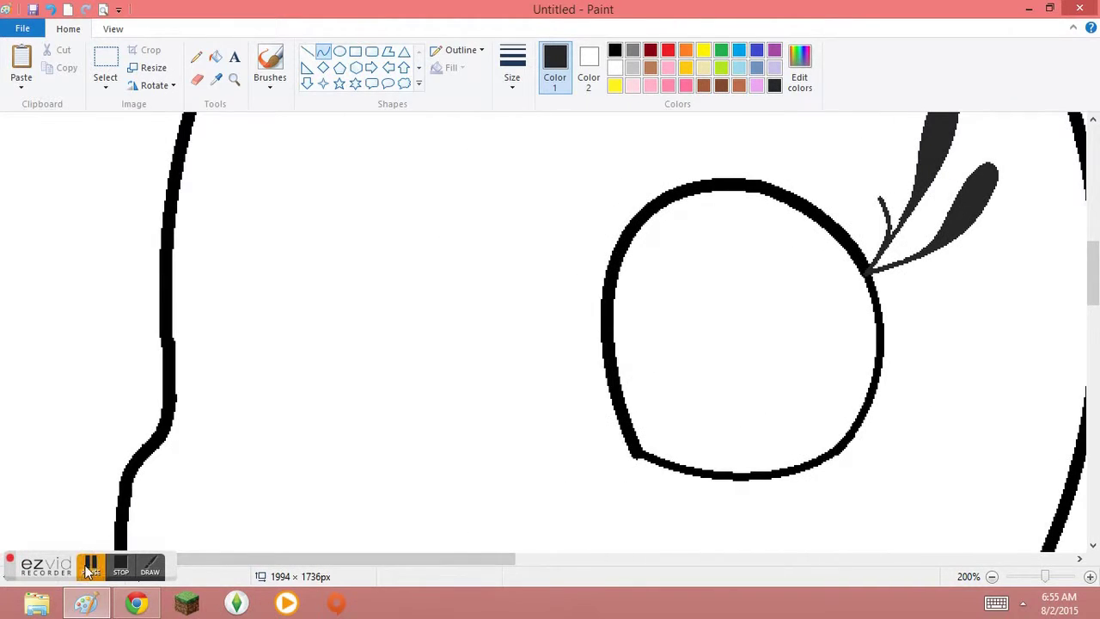
pyautogui.click(340, 50)
pyautogui.moveTo(295, 172); pyautogui.dragTo(466, 447)
pyautogui.moveTo(466, 310); pyautogui.dragTo(523, 310)
pyautogui.moveTo(413, 327); pyautogui.dragTo(732, 327)
pyautogui.moveTo(729, 450); pyautogui.dragTo(729, 476)
pyautogui.moveTo(760, 404); pyautogui.dragTo(447, 344)
# Draw a yellow guide curve across the bottom of the new oval eye and remove the outline below it.
pyautogui.click(317, 61)
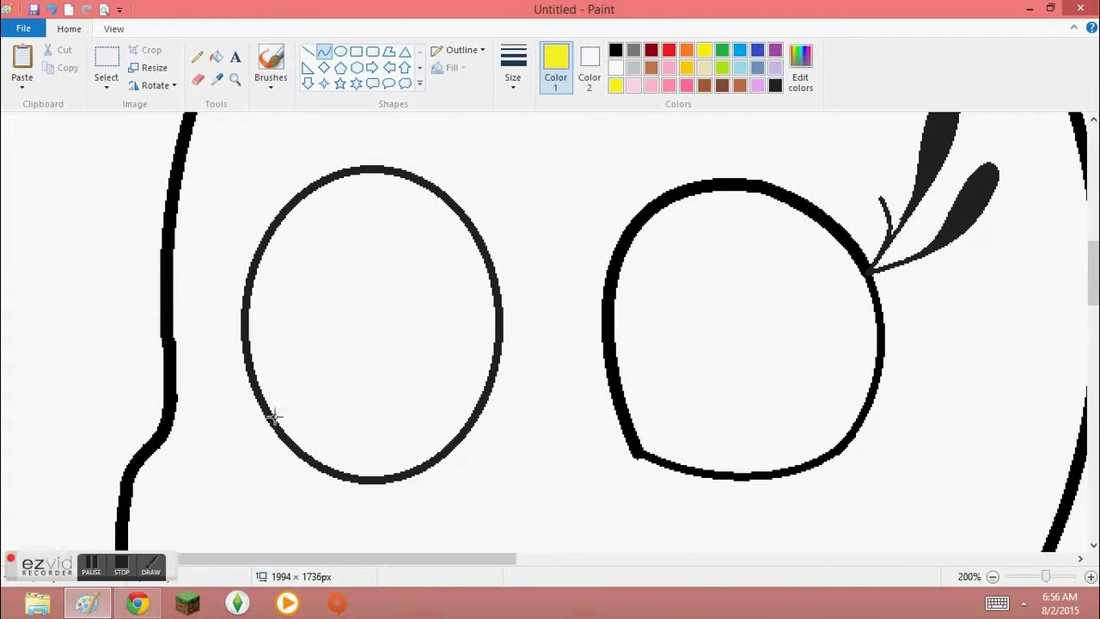
pyautogui.moveTo(266, 412); pyautogui.dragTo(476, 419)
pyautogui.moveTo(371, 430); pyautogui.dragTo(387, 442)
pyautogui.click(217, 78)
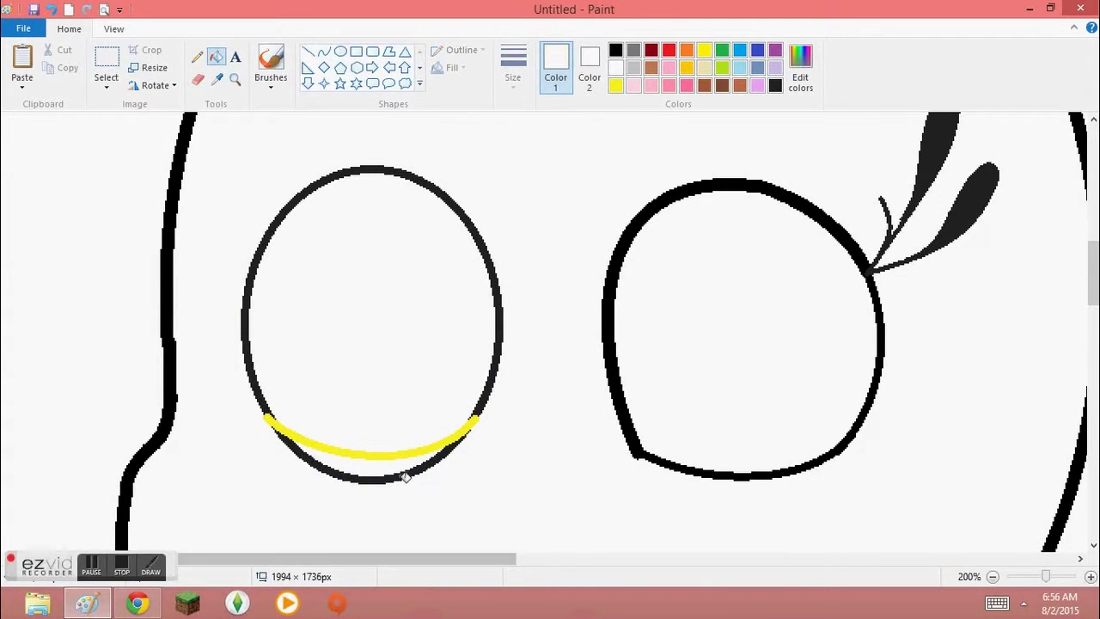
pyautogui.click(440, 511)
pyautogui.click(422, 471)
pyautogui.hotkey('ctrl', 'z')
# Draw a yellow guide curve along the new eye's outer side and remove the old outline outside it.
pyautogui.click(324, 51)
pyautogui.click(704, 50)
pyautogui.moveTo(294, 440); pyautogui.dragTo(344, 172)
pyautogui.moveTo(283, 185); pyautogui.dragTo(232, 203)
pyautogui.click(216, 56)
pyautogui.click(292, 204)
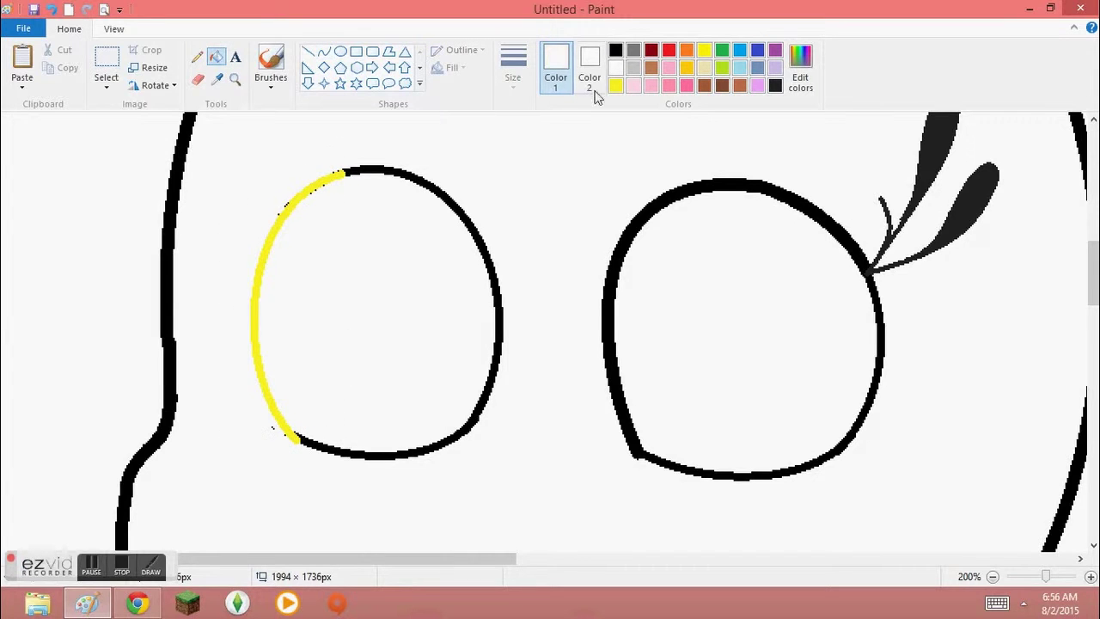
# Make the new eye's outline black and thicken its top and inner side with curves.
pyautogui.click(324, 52)
pyautogui.click(616, 50)
pyautogui.hotkey('ctrl', 'z')
pyautogui.hotkey('ctrl', 'z')
pyautogui.moveTo(296, 168); pyautogui.dragTo(471, 416)
pyautogui.moveTo(307, 111); pyautogui.dragTo(119, 201)
# Draw a dark grey teardrop-shaped eyelash from the new eye's outer edge and fill it.
pyautogui.moveTo(265, 246)
pyautogui.mouseDown()
pyautogui.moveTo(115, 194)
pyautogui.moveTo(151, 218)
pyautogui.mouseUp()
pyautogui.moveTo(210, 237); pyautogui.dragTo(236, 249)
pyautogui.click(215, 57)
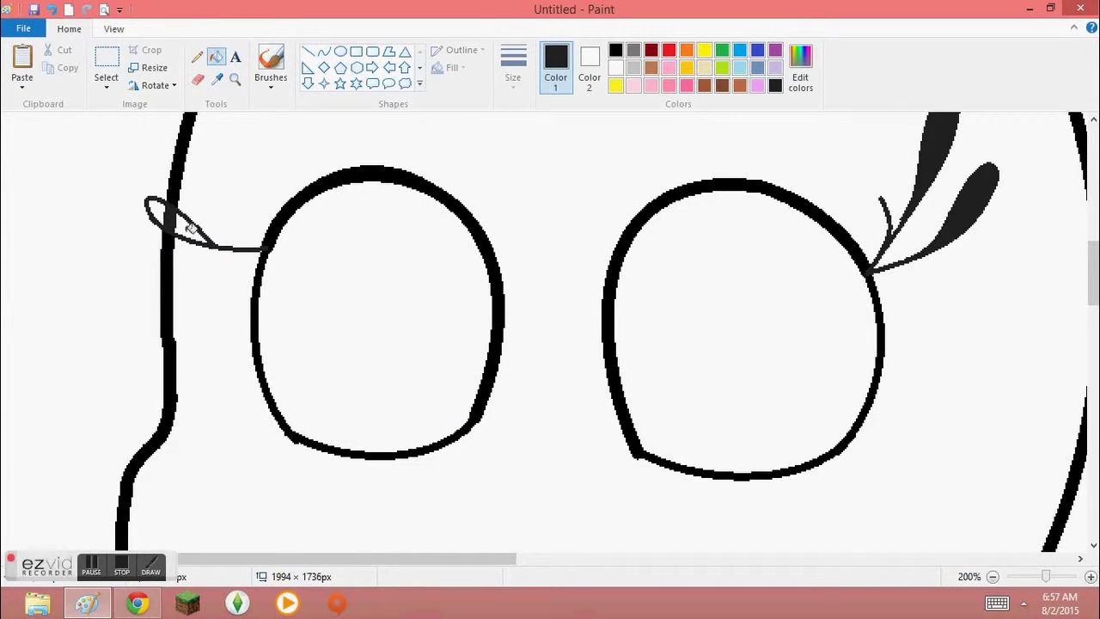
pyautogui.click(176, 220)
# Add a second filled eyelash above the first on the new eye and a short thin curved lash beside it.
pyautogui.click(308, 52)
pyautogui.scroll(3, 1040, 282)
pyautogui.click(324, 51)
pyautogui.moveTo(263, 356); pyautogui.dragTo(160, 216)
pyautogui.moveTo(196, 250)
pyautogui.mouseDown()
pyautogui.moveTo(159, 223)
pyautogui.moveTo(195, 284)
pyautogui.mouseUp()
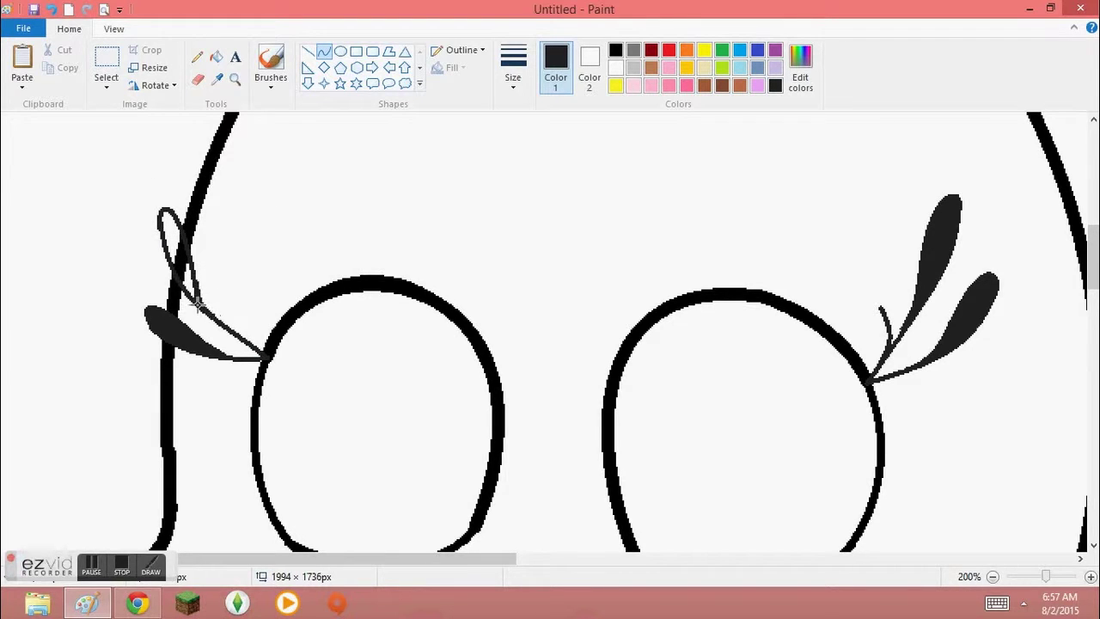
pyautogui.click(215, 57)
pyautogui.click(323, 51)
pyautogui.moveTo(263, 356); pyautogui.dragTo(235, 326)
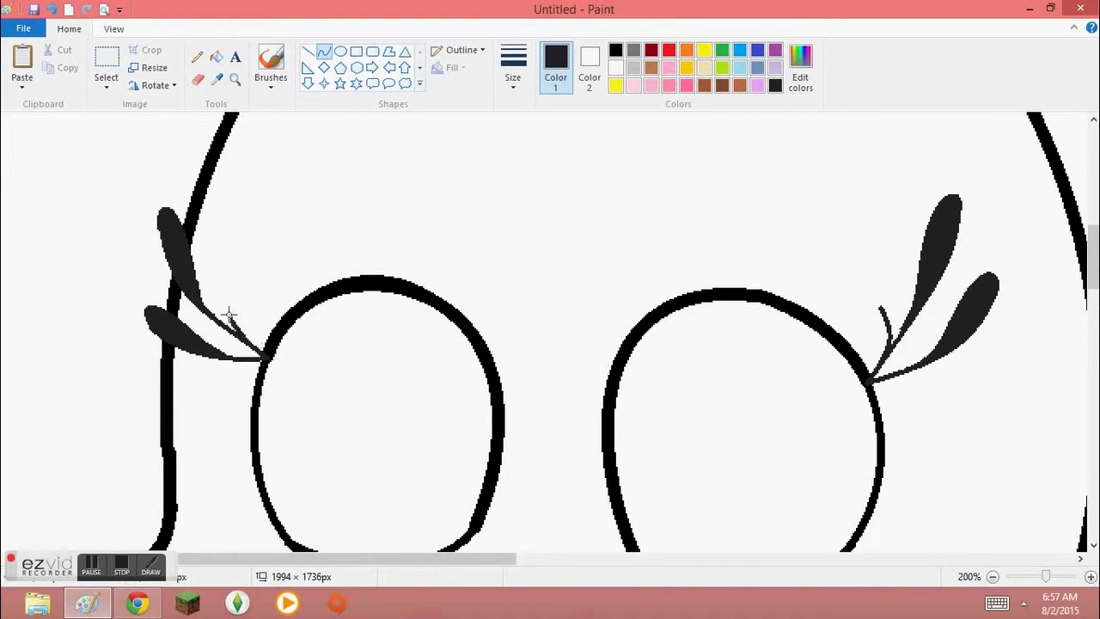
# Draw a narrow vertical oval with a thick outline on the forehead between the eyes.
pyautogui.scroll(2, 550, 331)
pyautogui.click(341, 52)
pyautogui.moveTo(547, 218); pyautogui.dragTo(596, 304)
pyautogui.click(513, 77)
pyautogui.click(484, 194)
pyautogui.moveTo(564, 246); pyautogui.dragTo(557, 243)
# Surround the forehead oval with a pointed gem outline and join the two with vertical, horizontal and diagonal facet lines.
pyautogui.click(307, 51)
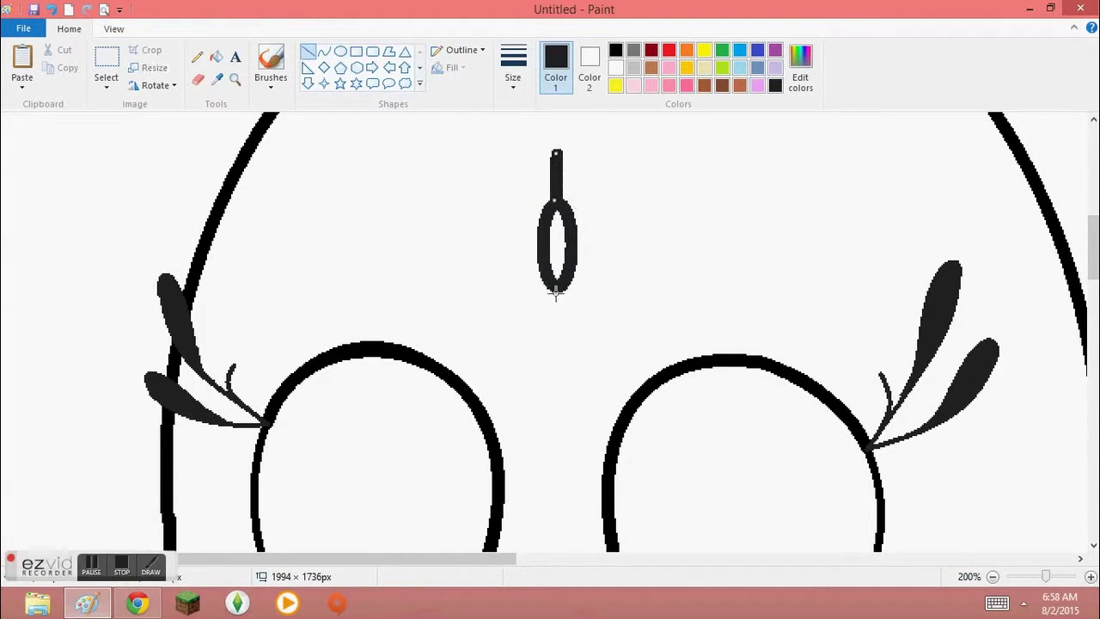
pyautogui.moveTo(557, 148); pyautogui.dragTo(557, 339)
pyautogui.moveTo(524, 241)
pyautogui.mouseDown()
pyautogui.moveTo(489, 197)
pyautogui.moveTo(494, 242)
pyautogui.mouseUp()
pyautogui.click(494, 242)
pyautogui.moveTo(559, 148); pyautogui.dragTo(557, 335)
pyautogui.moveTo(593, 241); pyautogui.dragTo(612, 242)
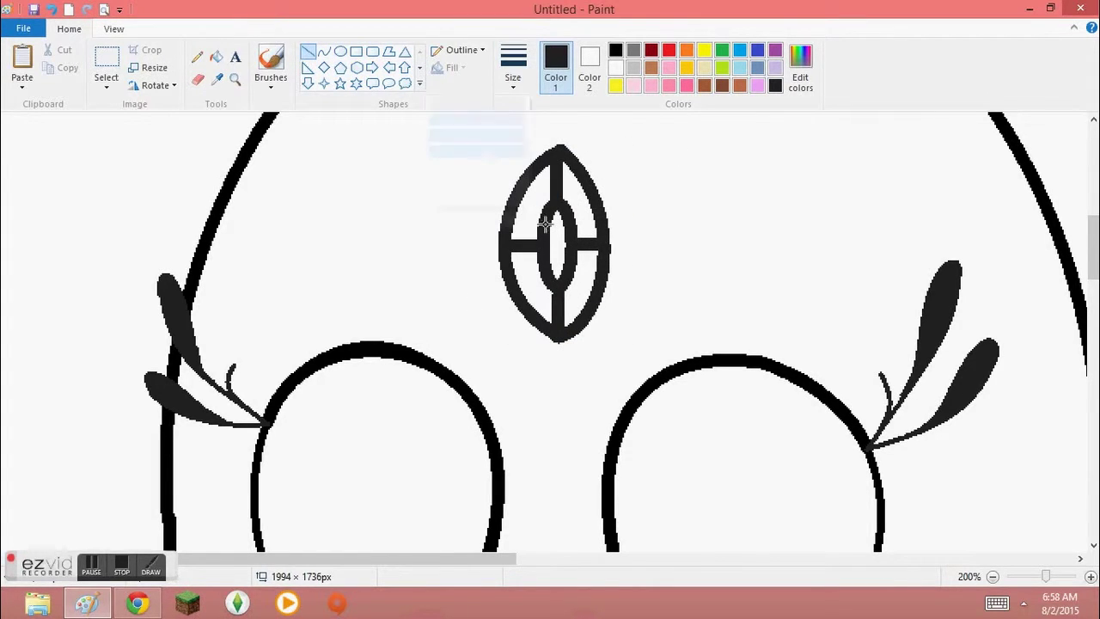
pyautogui.moveTo(515, 206); pyautogui.dragTo(541, 220)
pyautogui.moveTo(596, 206); pyautogui.dragTo(576, 220)
# Select the forehead gem and move it down closer to the eyes.
pyautogui.click(107, 61)
pyautogui.moveTo(467, 123); pyautogui.dragTo(653, 367)
pyautogui.hotkey('ctrl', 'z')
pyautogui.moveTo(600, 260); pyautogui.dragTo(593, 317)
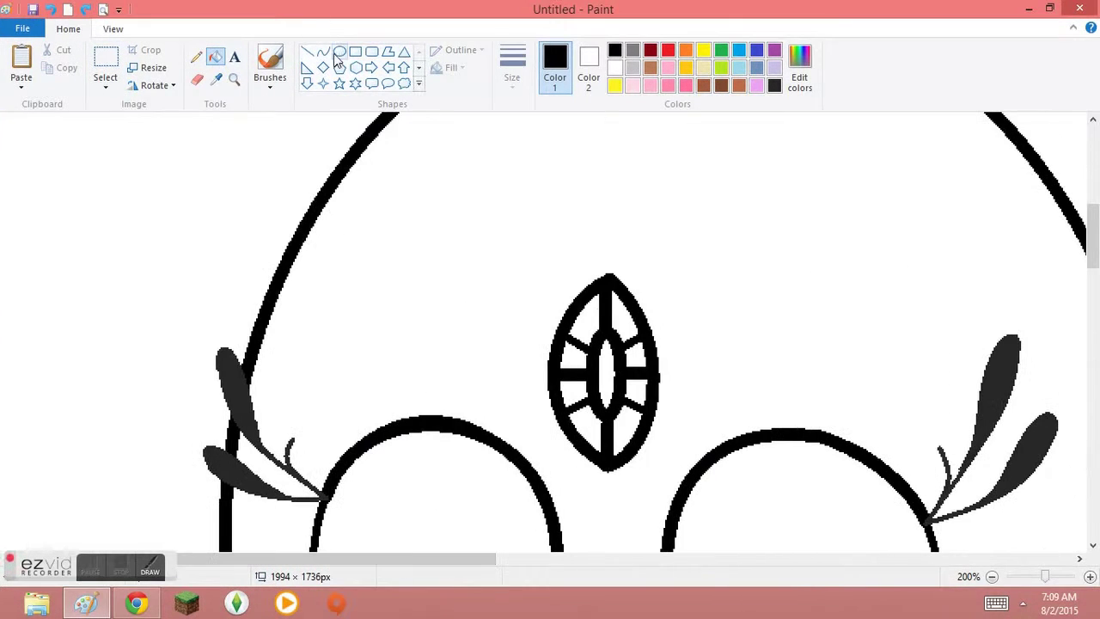
# Draw a small black-outlined circle on each side of the forehead gem.
pyautogui.moveTo(507, 404)
pyautogui.mouseDown()
pyautogui.moveTo(543, 440)
pyautogui.moveTo(519, 414)
pyautogui.mouseUp()
pyautogui.click(534, 430)
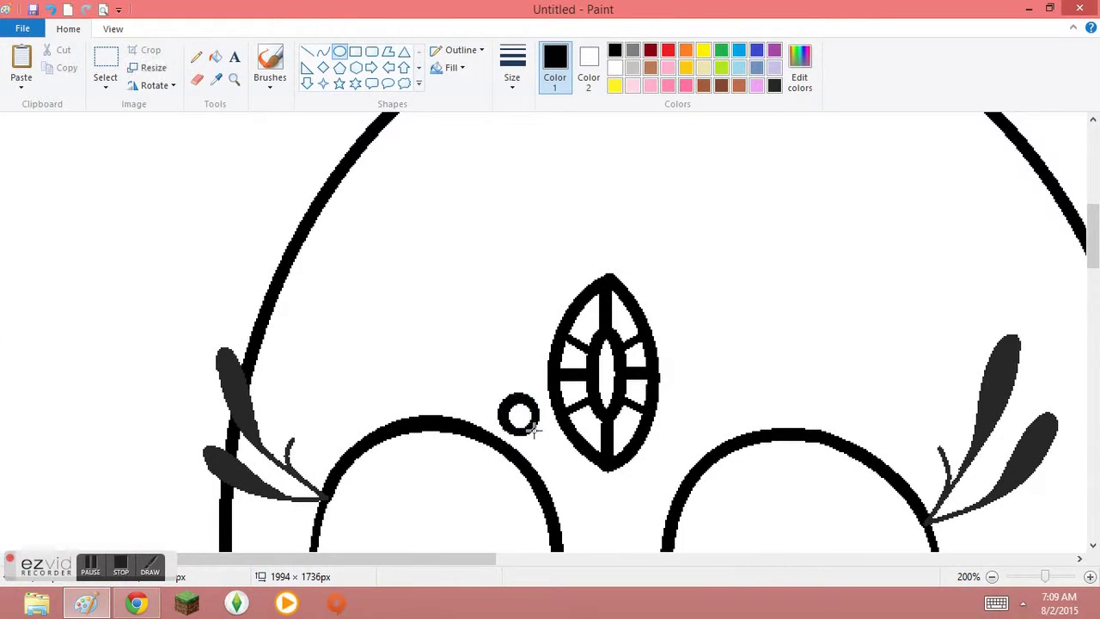
pyautogui.click(632, 50)
pyautogui.moveTo(675, 397); pyautogui.dragTo(714, 437)
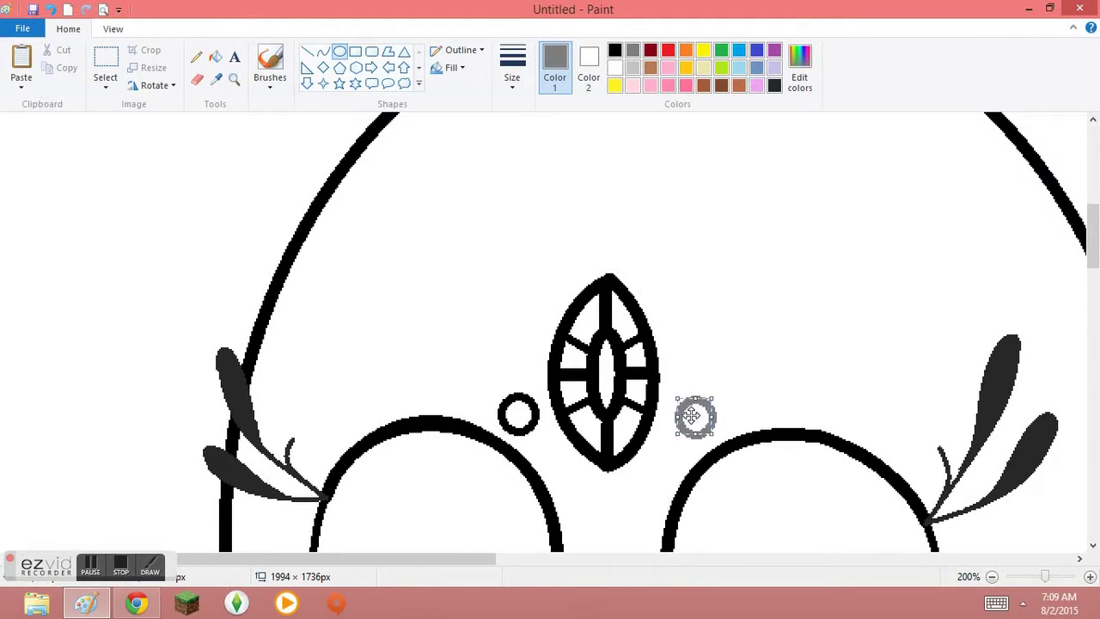
pyautogui.click(512, 69)
pyautogui.click(342, 76)
pyautogui.click(216, 57)
pyautogui.click(615, 49)
pyautogui.click(693, 400)
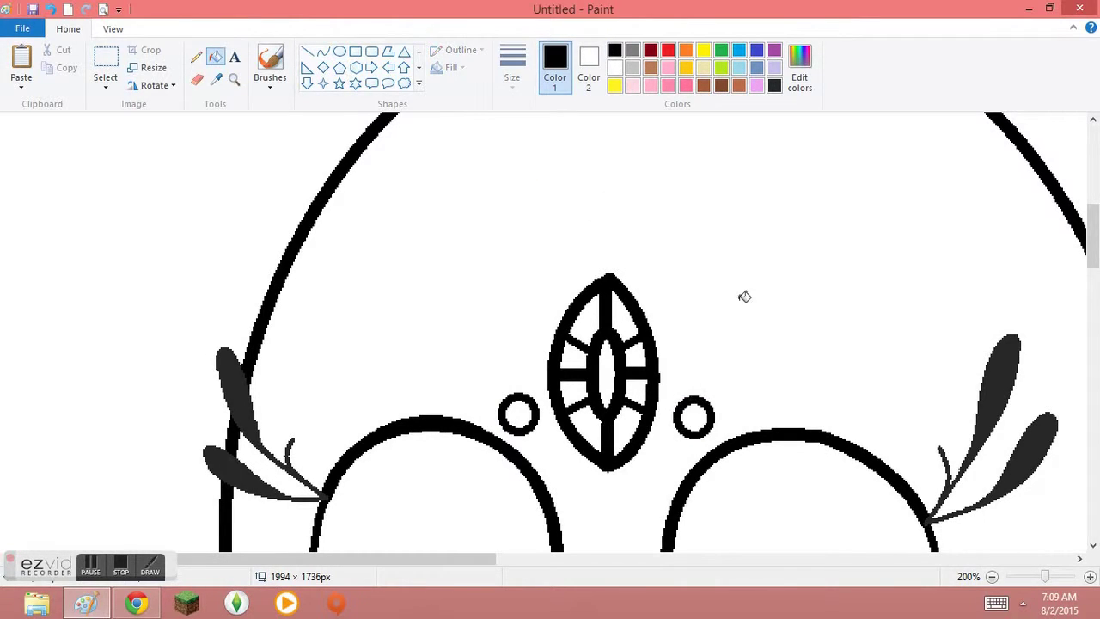
# Draw a small black teardrop outline with the Curve tool directly below the forehead gem.
pyautogui.scroll(-5, 742, 295)
pyautogui.click(322, 52)
pyautogui.moveTo(605, 300)
pyautogui.mouseDown()
pyautogui.moveTo(590, 381)
pyautogui.moveTo(617, 370)
pyautogui.moveTo(598, 332)
pyautogui.mouseUp()
pyautogui.rightClick(609, 344)
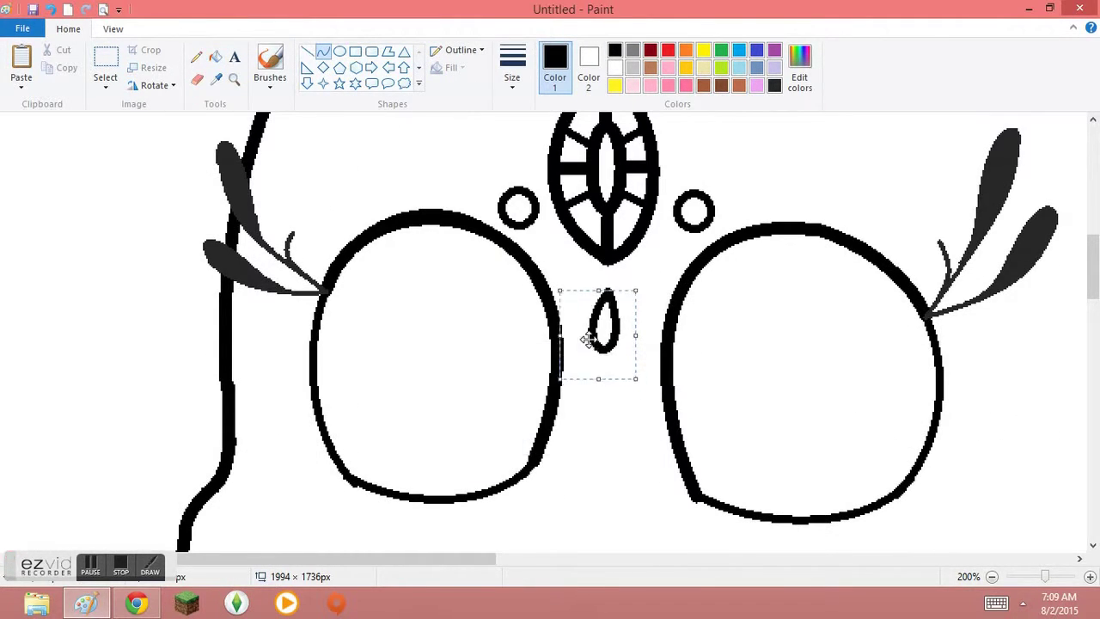
# Touch up the tips of the thin eyelashes with a white pencil at 300% zoom.
pyautogui.scroll(-3, 362, 278)
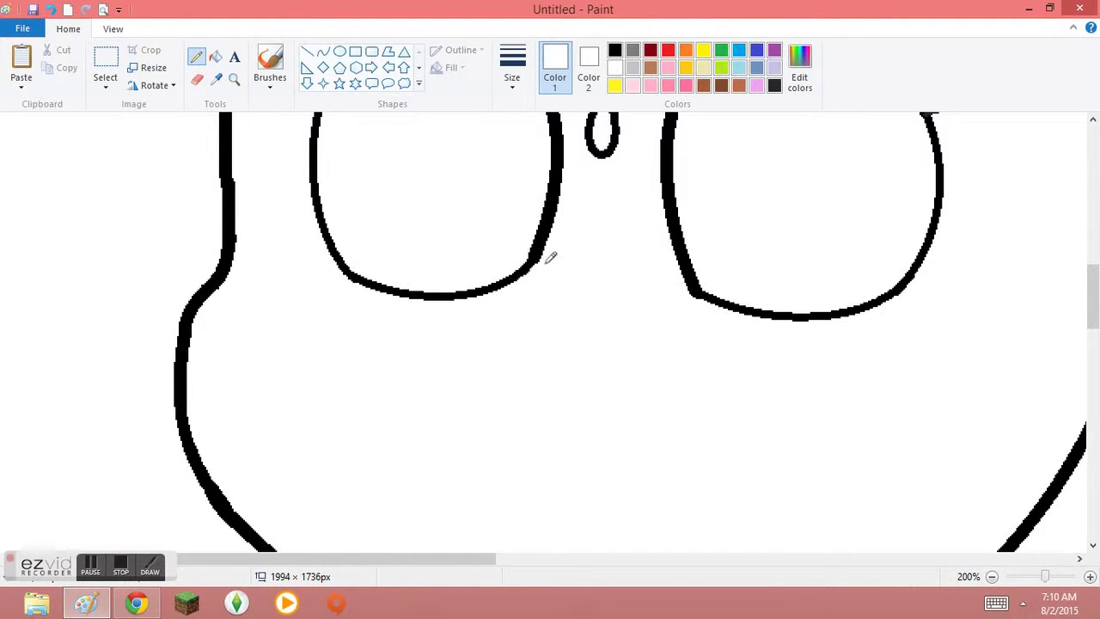
pyautogui.keyDown('ctrl'); pyautogui.scroll(1, 1094, 313); pyautogui.keyUp('ctrl')
pyautogui.scroll(-3, 440, 152)
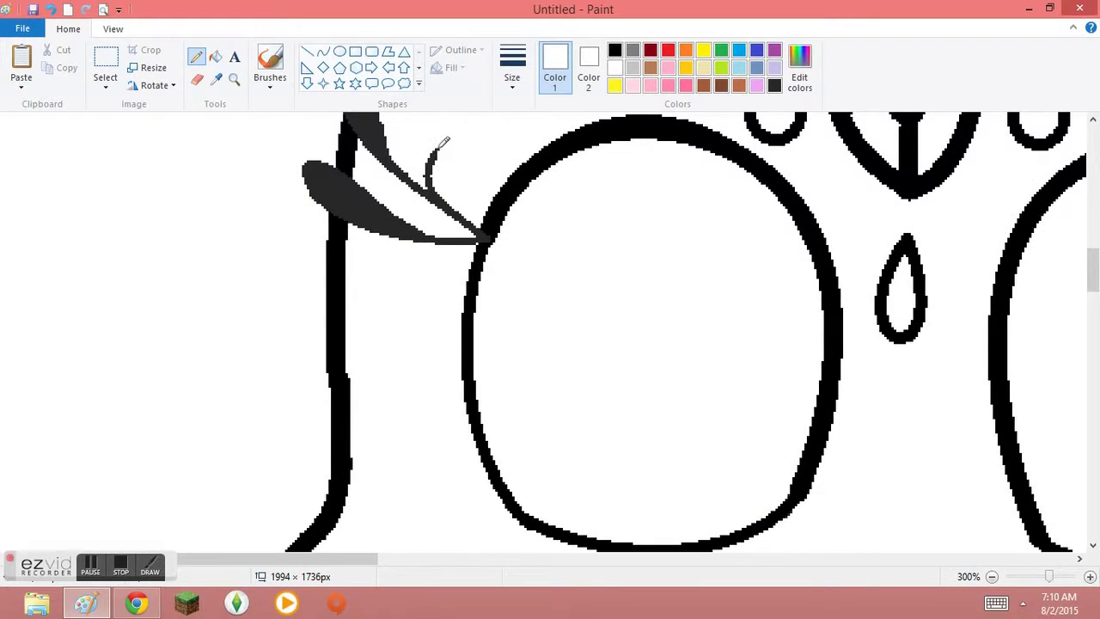
pyautogui.hscroll(-4, 343, 531)
pyautogui.hscroll(14, 689, 159)
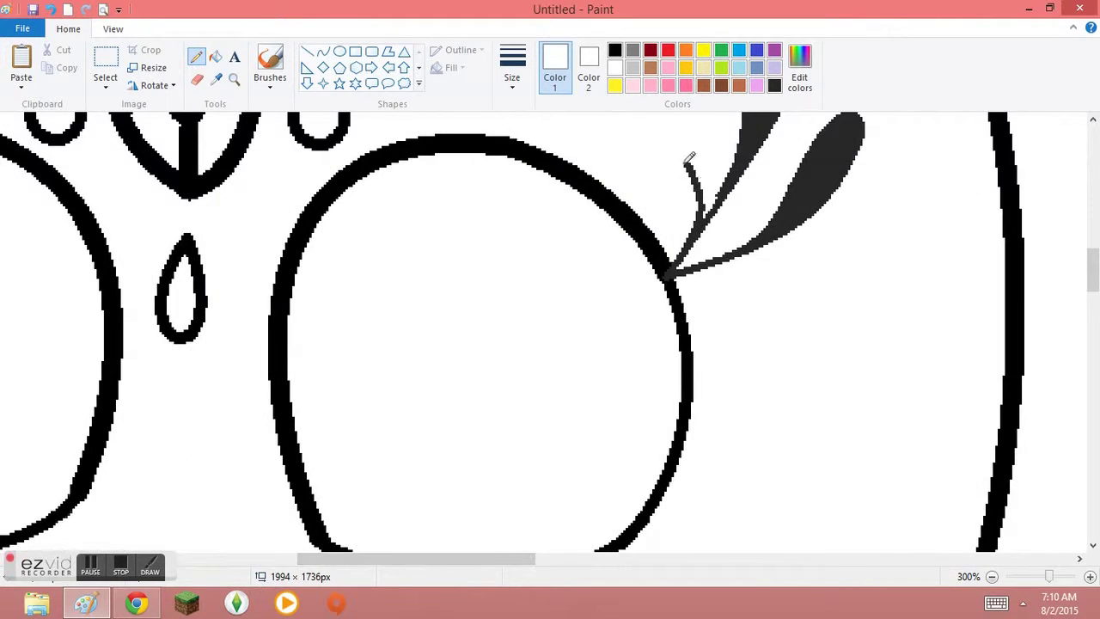
pyautogui.hscroll(-3, 729, 144)
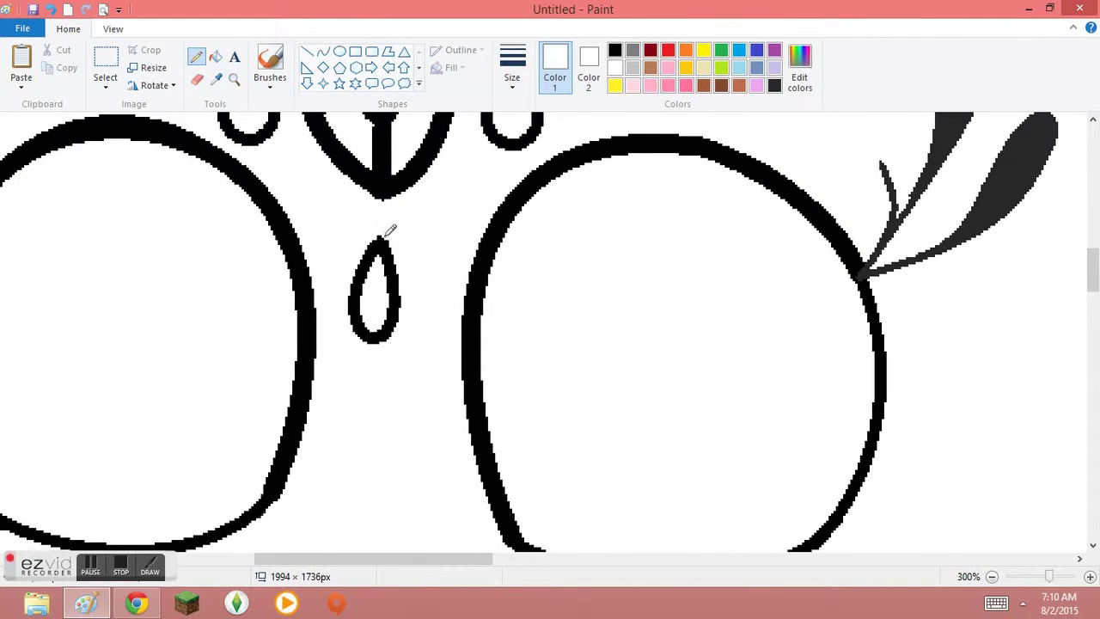
pyautogui.moveTo(1095, 275); pyautogui.dragTo(1095, 256)
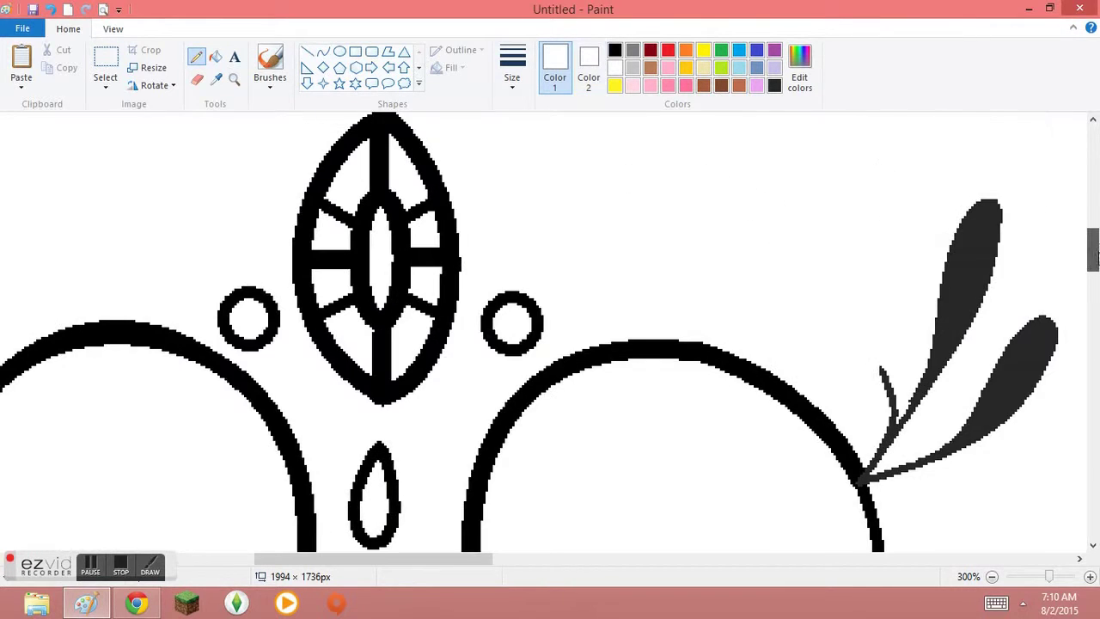
# Draw a larger and a smaller black circle below the outer corner of the left eye.
pyautogui.scroll(-5, 713, 301)
pyautogui.click(340, 51)
pyautogui.click(615, 50)
pyautogui.moveTo(252, 275)
pyautogui.mouseDown()
pyautogui.moveTo(294, 332)
pyautogui.moveTo(280, 303)
pyautogui.moveTo(370, 371)
pyautogui.moveTo(336, 336)
pyautogui.mouseUp()
pyautogui.click(391, 378)
# Copy the pair of small circles and place the copy below the outer corner of the right eye.
pyautogui.click(105, 87)
pyautogui.click(53, 145)
pyautogui.moveTo(396, 356); pyautogui.dragTo(257, 279)
pyautogui.moveTo(391, 359); pyautogui.dragTo(392, 358)
pyautogui.hotkey('ctrl', 'c')
pyautogui.hotkey('ctrl', 'v')
pyautogui.moveTo(98, 179)
pyautogui.mouseDown()
pyautogui.moveTo(688, 406)
pyautogui.moveTo(570, 397)
pyautogui.mouseUp()
pyautogui.moveTo(516, 559)
pyautogui.mouseDown()
pyautogui.moveTo(423, 566)
pyautogui.moveTo(465, 566)
pyautogui.mouseUp()
# Draw the nose below the eyes as a black C-shaped curve with a short curved line to its right.
pyautogui.scroll(-4, 461, 432)
pyautogui.scroll(3, 462, 432)
pyautogui.click(322, 51)
pyautogui.moveTo(474, 351); pyautogui.dragTo(475, 433)
pyautogui.moveTo(465, 396)
pyautogui.mouseDown()
pyautogui.moveTo(370, 427)
pyautogui.moveTo(491, 447)
pyautogui.moveTo(484, 352)
pyautogui.mouseUp()
pyautogui.hotkey('ctrl', 'z')
pyautogui.moveTo(478, 402)
pyautogui.mouseDown()
pyautogui.moveTo(300, 418)
pyautogui.moveTo(499, 405)
pyautogui.moveTo(573, 413)
pyautogui.mouseUp()
pyautogui.scroll(-1, 508, 289)
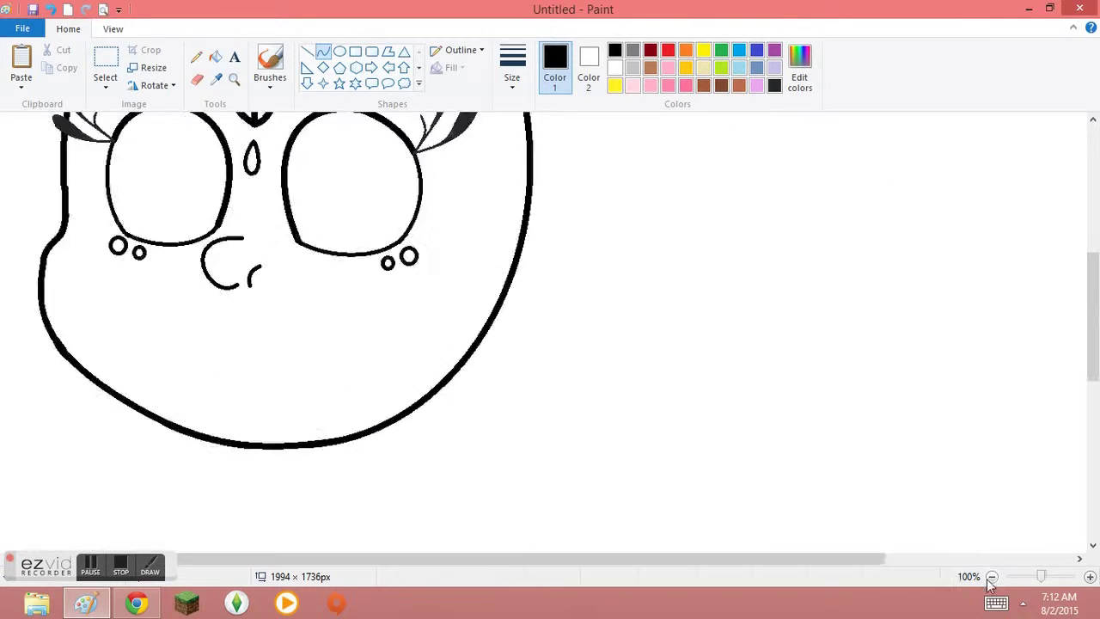
pyautogui.scroll(1, 509, 289)
pyautogui.hscroll(3, 417, 559)
pyautogui.moveTo(653, 350); pyautogui.dragTo(679, 324)
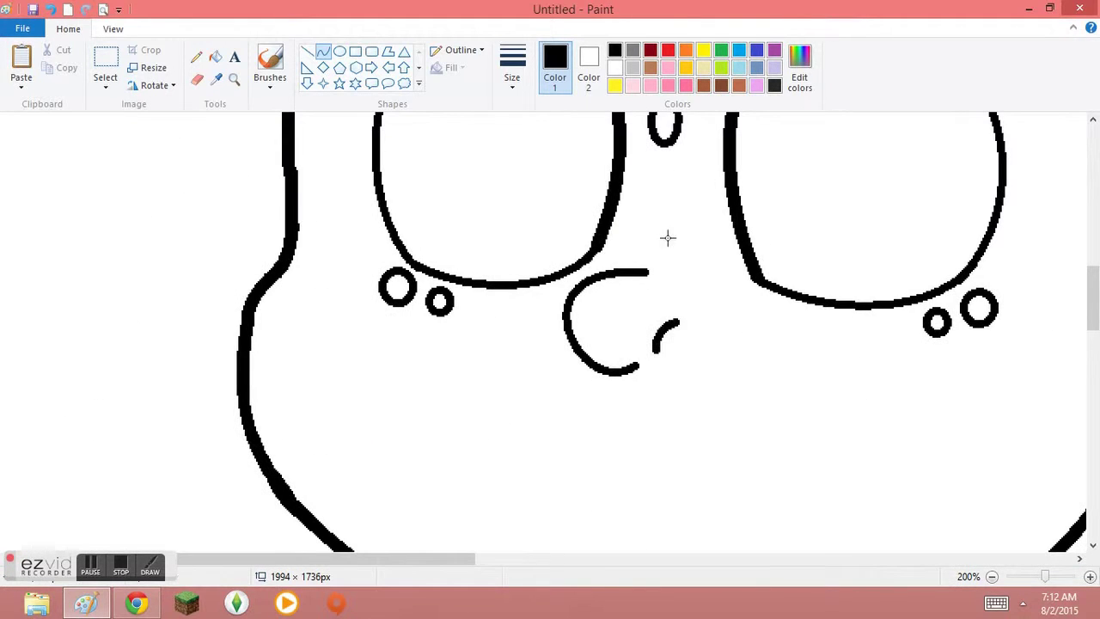
# Draw a wide smiling mouth below the nose from thick black upper, lower and rounded corner curves.
pyautogui.scroll(-3, 513, 336)
pyautogui.moveTo(491, 319); pyautogui.dragTo(822, 300)
pyautogui.moveTo(679, 310); pyautogui.dragTo(705, 366)
pyautogui.moveTo(490, 318); pyautogui.dragTo(614, 462)
pyautogui.moveTo(541, 386)
pyautogui.mouseDown()
pyautogui.moveTo(400, 312)
pyautogui.moveTo(421, 353)
pyautogui.mouseUp()
pyautogui.moveTo(822, 300); pyautogui.dragTo(784, 434)
pyautogui.moveTo(894, 326); pyautogui.dragTo(877, 353)
pyautogui.moveTo(601, 454); pyautogui.dragTo(764, 445)
# Add thinner black lip curves just above the middle of the mouth and just below it.
pyautogui.click(512, 64)
pyautogui.click(478, 172)
pyautogui.moveTo(605, 320)
pyautogui.mouseDown()
pyautogui.moveTo(715, 315)
pyautogui.moveTo(660, 283)
pyautogui.mouseUp()
pyautogui.moveTo(587, 482); pyautogui.dragTo(784, 455)
pyautogui.moveTo(713, 468)
pyautogui.mouseDown()
pyautogui.moveTo(737, 510)
pyautogui.moveTo(676, 464)
pyautogui.moveTo(686, 483)
pyautogui.mouseUp()
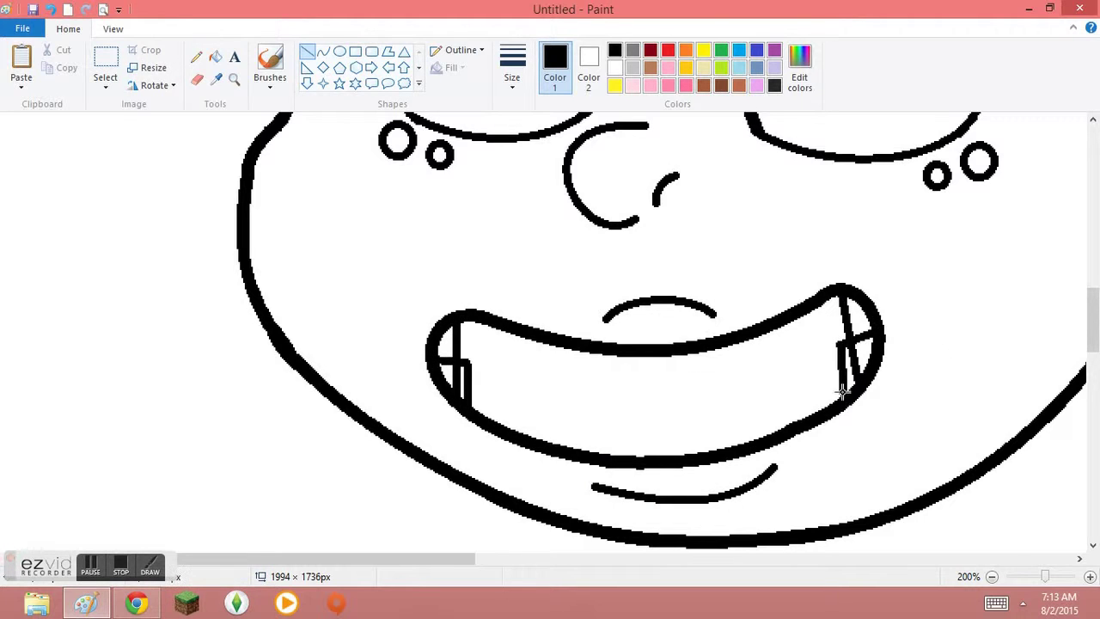
# Fill the enclosed areas at both corners of the mouth with black.
pyautogui.click(214, 57)
pyautogui.click(860, 365)
pyautogui.click(449, 341)
# Draw a curved black teeth line inside the mouth from the right corner towards the middle.
pyautogui.click(323, 52)
pyautogui.moveTo(848, 333); pyautogui.dragTo(616, 404)
pyautogui.moveTo(731, 370); pyautogui.dragTo(771, 392)
pyautogui.moveTo(613, 370); pyautogui.dragTo(667, 372)
pyautogui.click(196, 57)
pyautogui.click(614, 68)
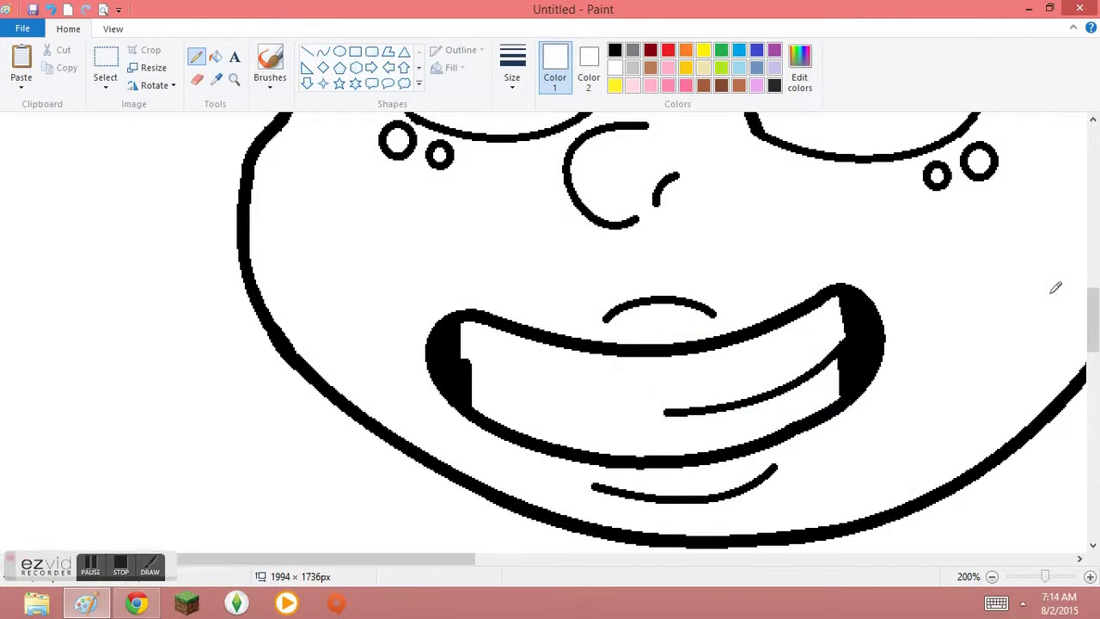
# Remove the large C-shaped nose curve and set up the Curve tool in black.
pyautogui.moveTo(1094, 322); pyautogui.dragTo(1094, 301)
pyautogui.hotkey('ctrl', 'z')
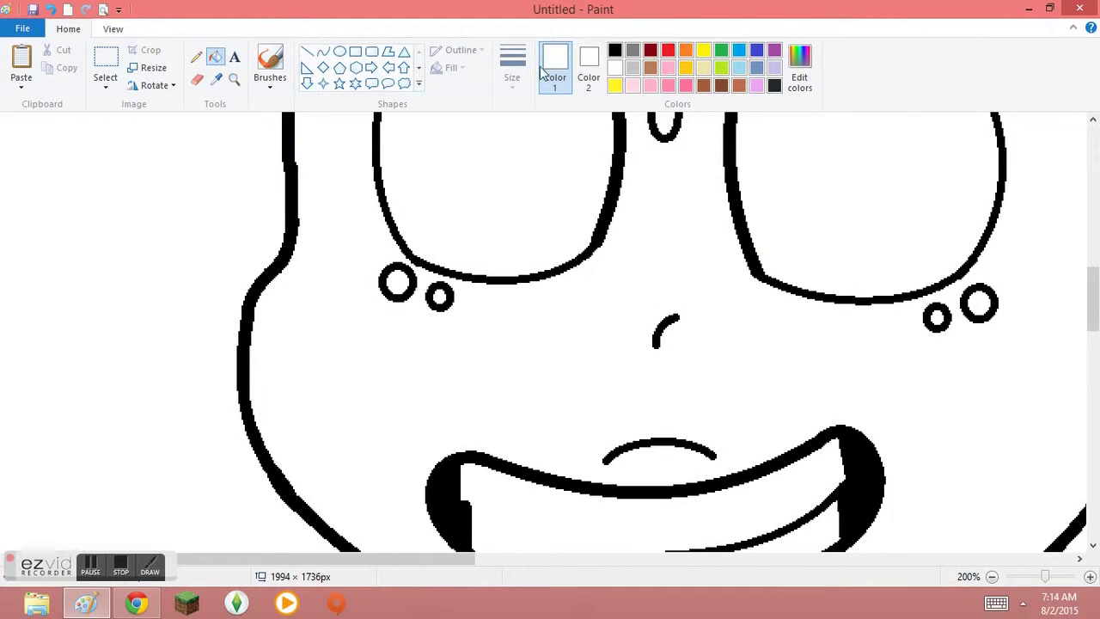
pyautogui.click(615, 50)
pyautogui.click(323, 52)
pyautogui.moveTo(636, 281); pyautogui.dragTo(614, 351)
pyautogui.moveTo(602, 310)
pyautogui.mouseDown()
pyautogui.moveTo(567, 383)
pyautogui.moveTo(604, 373)
pyautogui.mouseUp()
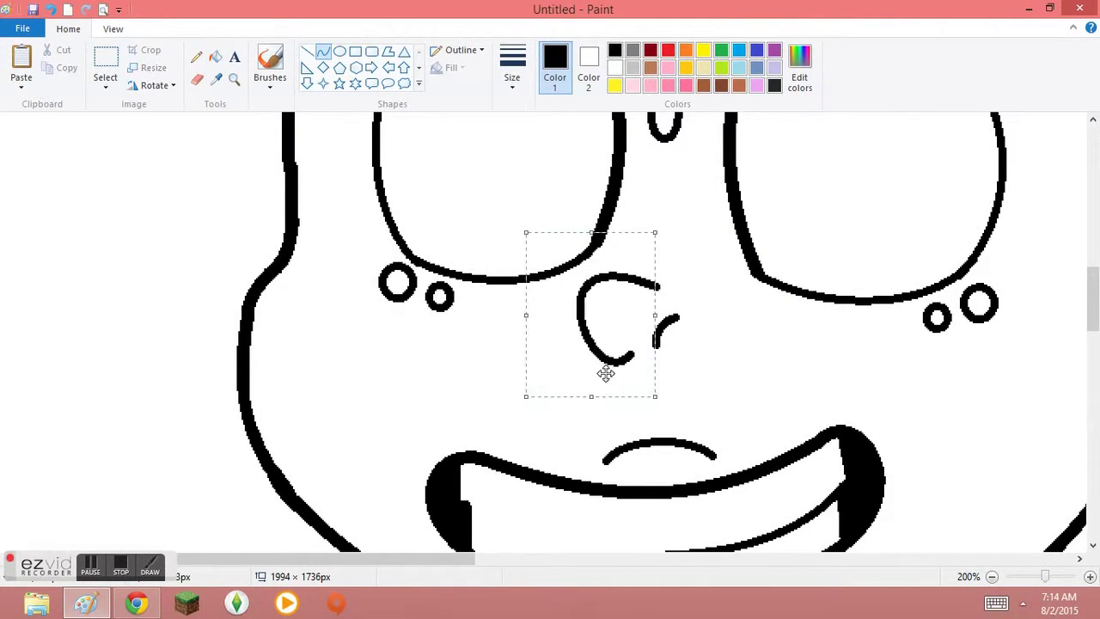
pyautogui.hotkey('ctrl', 'z')
# Redraw the large side of the nose as a black C-shaped curve below the left eye's inner corner.
pyautogui.moveTo(619, 273); pyautogui.dragTo(619, 363)
pyautogui.moveTo(593, 327)
pyautogui.mouseDown()
pyautogui.moveTo(541, 373)
pyautogui.moveTo(592, 307)
pyautogui.mouseUp()
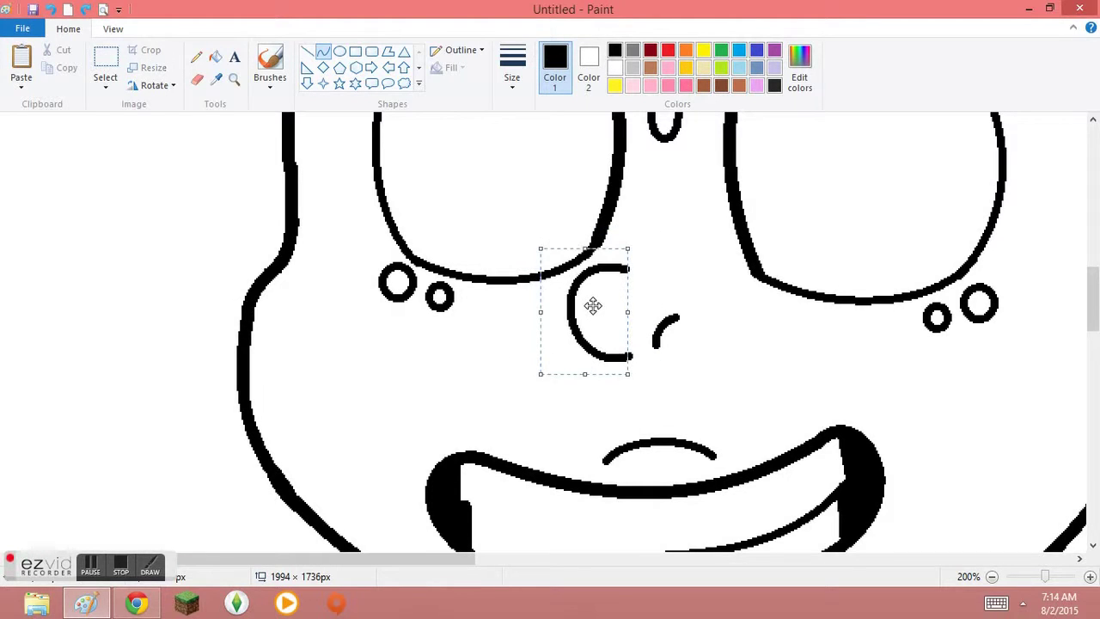
# Taper the ends of the large and small nose curves to points with a white Pencil.
pyautogui.moveTo(1094, 301); pyautogui.dragTo(1094, 326)
pyautogui.scroll(1, 654, 326)
pyautogui.keyDown('ctrl'); pyautogui.scroll(1, 653, 327); pyautogui.keyUp('ctrl')
pyautogui.click(216, 79)
pyautogui.click(717, 316)
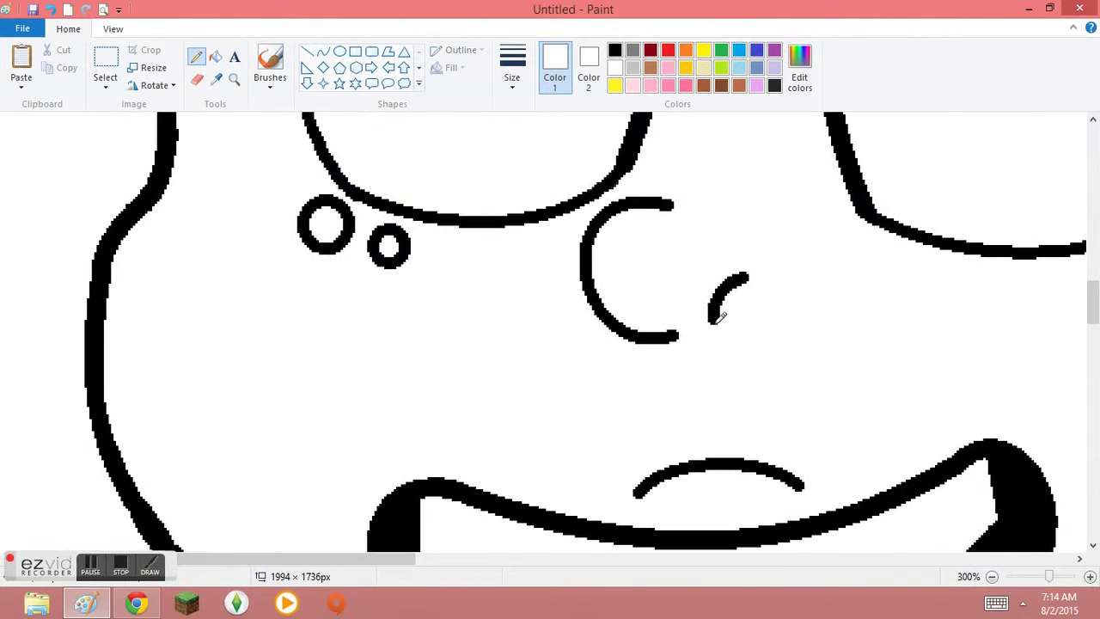
pyautogui.keyDown('ctrl'); pyautogui.scroll(1, 717, 316); pyautogui.keyUp('ctrl')
pyautogui.hscroll(3, 250, 382)
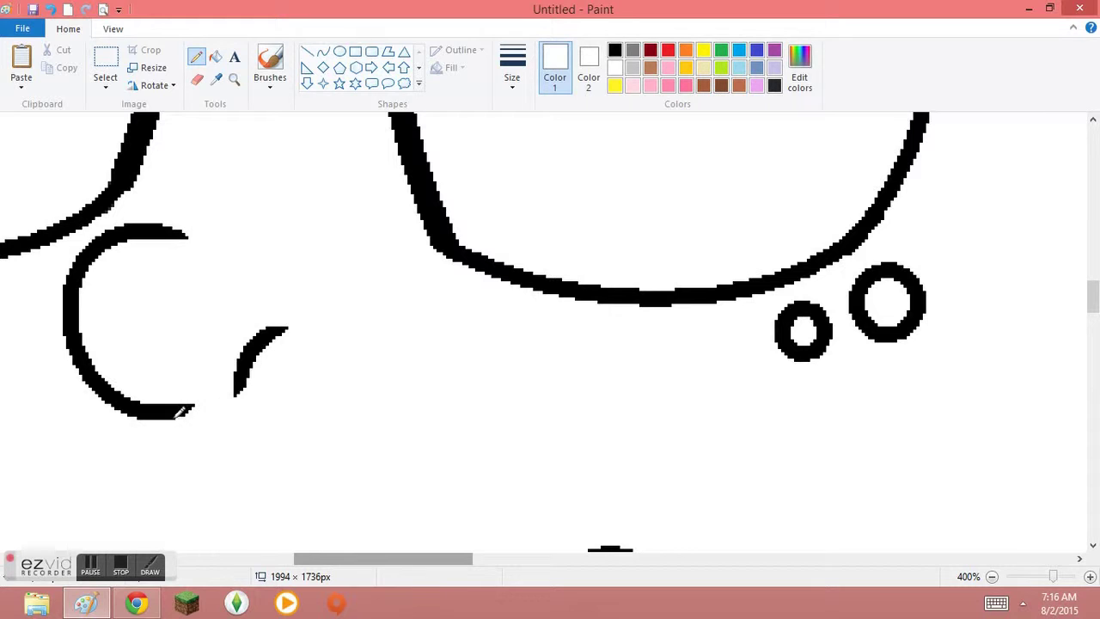
pyautogui.click(992, 576)
pyautogui.click(992, 577)
pyautogui.click(992, 577)
pyautogui.click(992, 577)
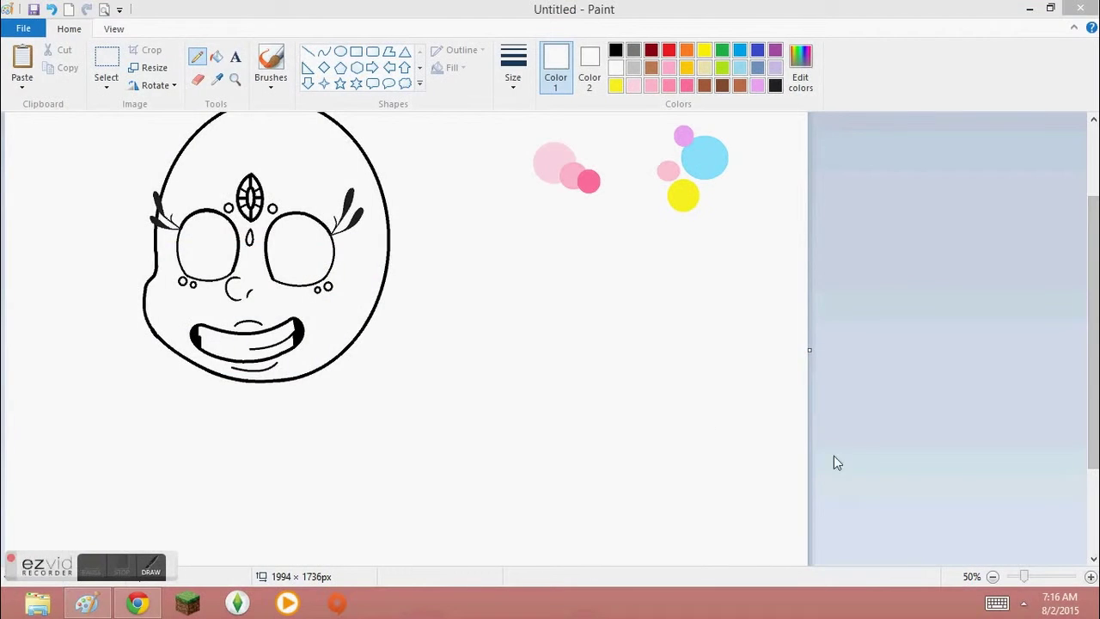
# Thicken the large C-shaped nose curve in black and taper both of its ends with white.
pyautogui.scroll(1, 636, 410)
pyautogui.click(324, 51)
pyautogui.click(615, 50)
pyautogui.moveTo(481, 185); pyautogui.dragTo(670, 163)
pyautogui.hotkey('ctrl', 'z')
pyautogui.scroll(1, 854, 226)
pyautogui.moveTo(945, 203); pyautogui.dragTo(855, 226)
pyautogui.moveTo(447, 558)
pyautogui.mouseDown()
pyautogui.moveTo(395, 565)
pyautogui.moveTo(569, 566)
pyautogui.mouseUp()
pyautogui.click(615, 67)
pyautogui.click(616, 50)
pyautogui.moveTo(145, 316); pyautogui.dragTo(164, 256)
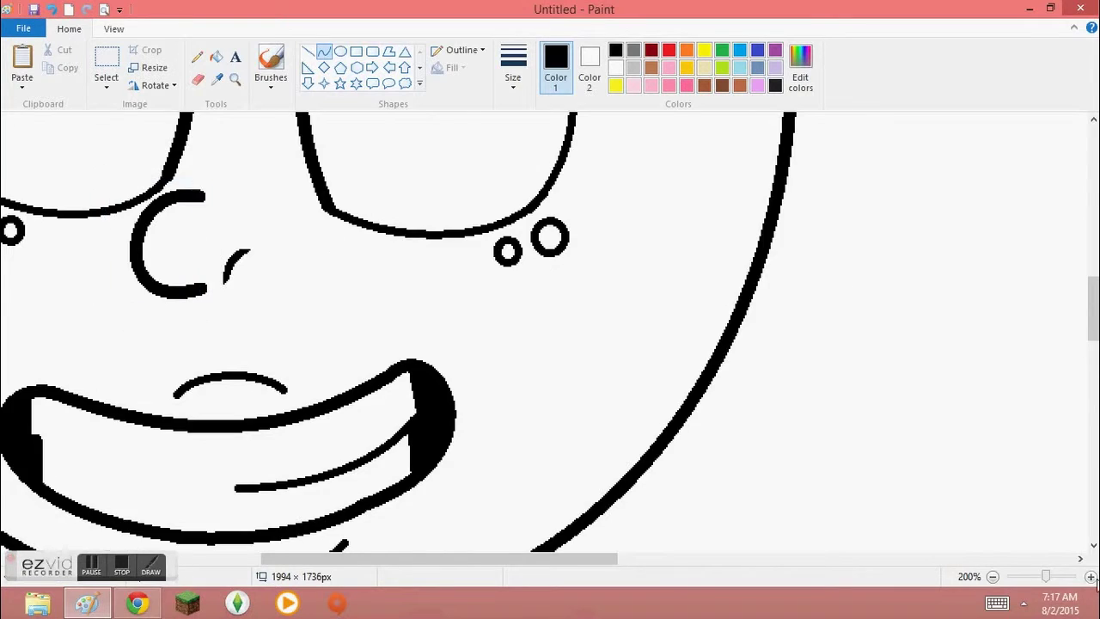
pyautogui.scroll(1, 312, 373)
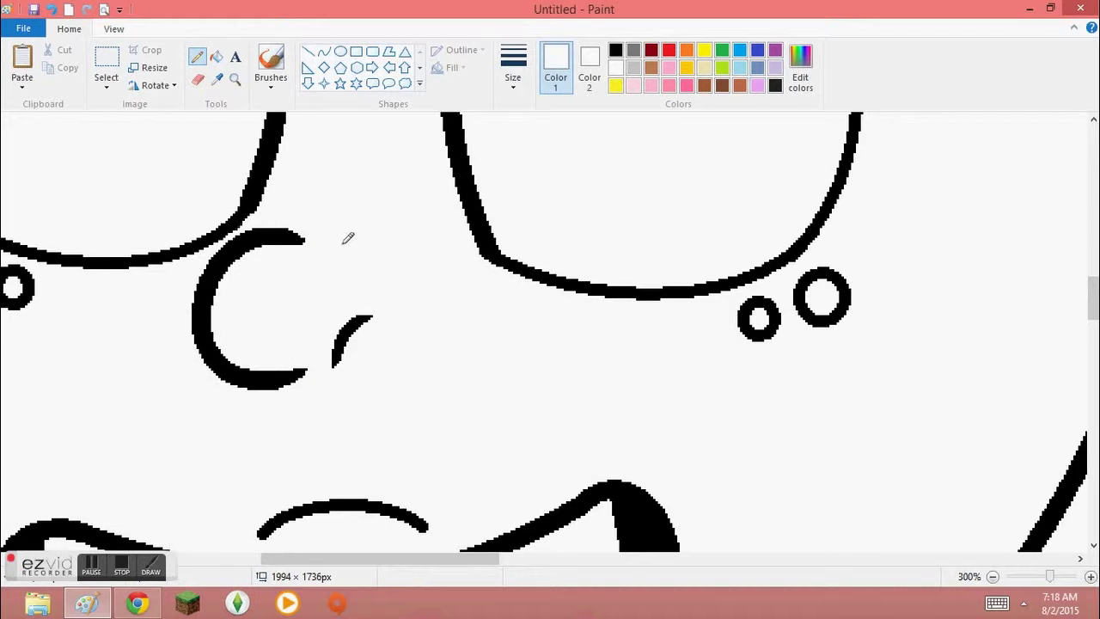
# Draw a red spiral hair curl with the Curve tool across the top of the head.
pyautogui.scroll(-3, 383, 210)
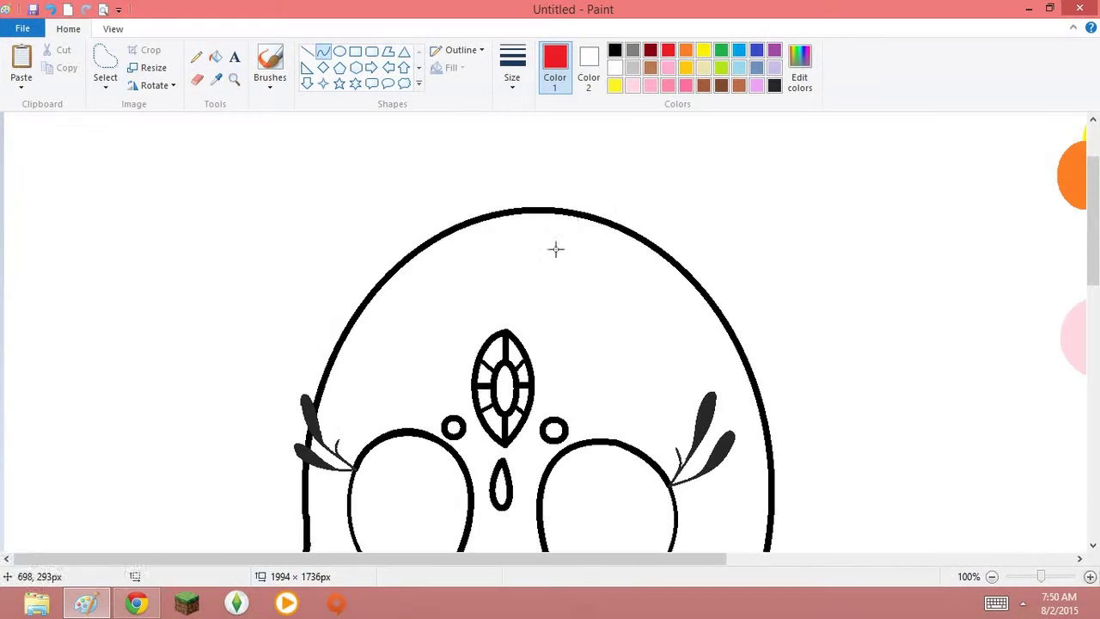
pyautogui.moveTo(545, 226); pyautogui.dragTo(489, 256)
pyautogui.moveTo(503, 215); pyautogui.dragTo(444, 133)
pyautogui.moveTo(538, 229)
pyautogui.mouseDown()
pyautogui.moveTo(481, 173)
pyautogui.moveTo(685, 160)
pyautogui.moveTo(668, 277)
pyautogui.moveTo(560, 297)
pyautogui.mouseUp()
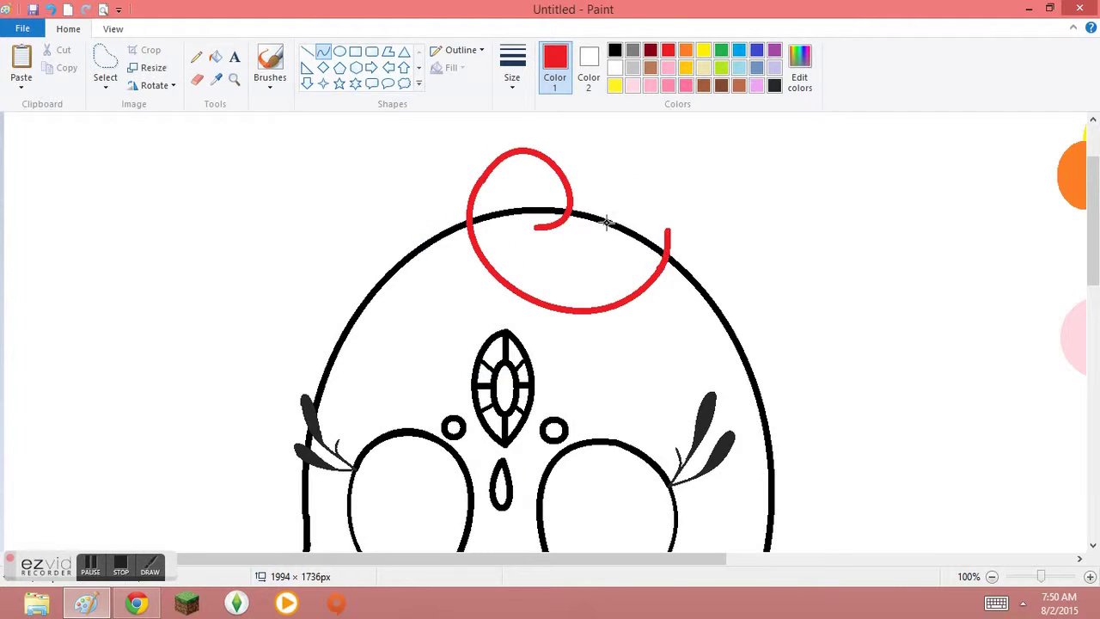
# Draw a curved red hair strand from the top curl down across the right eye.
pyautogui.scroll(-1, 679, 267)
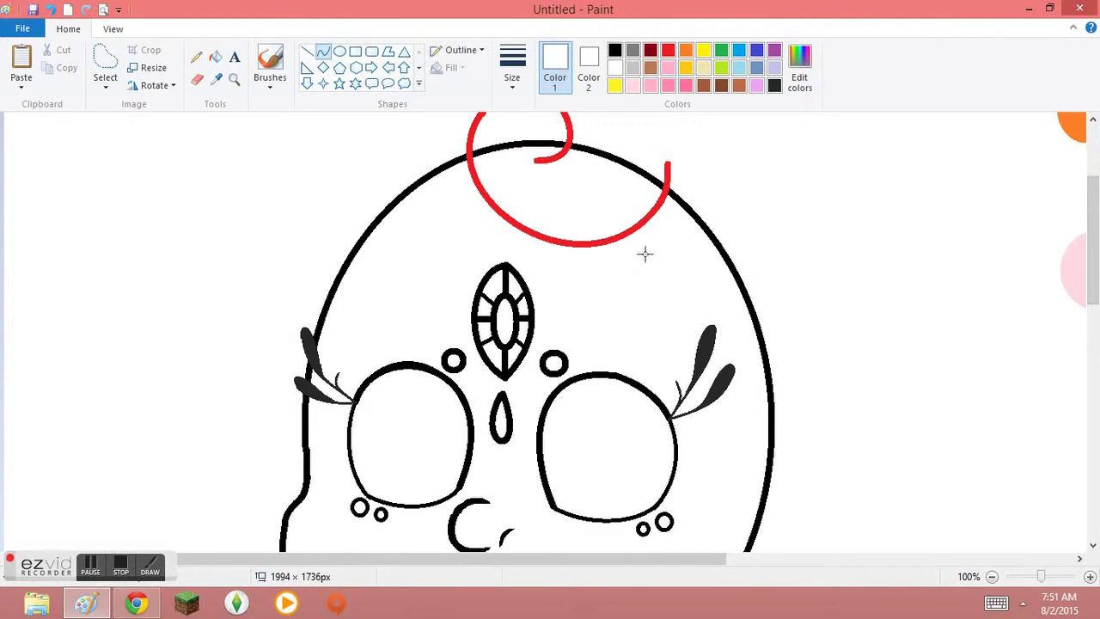
pyautogui.click(668, 52)
pyautogui.moveTo(632, 232); pyautogui.dragTo(726, 444)
pyautogui.moveTo(602, 327); pyautogui.dragTo(602, 412)
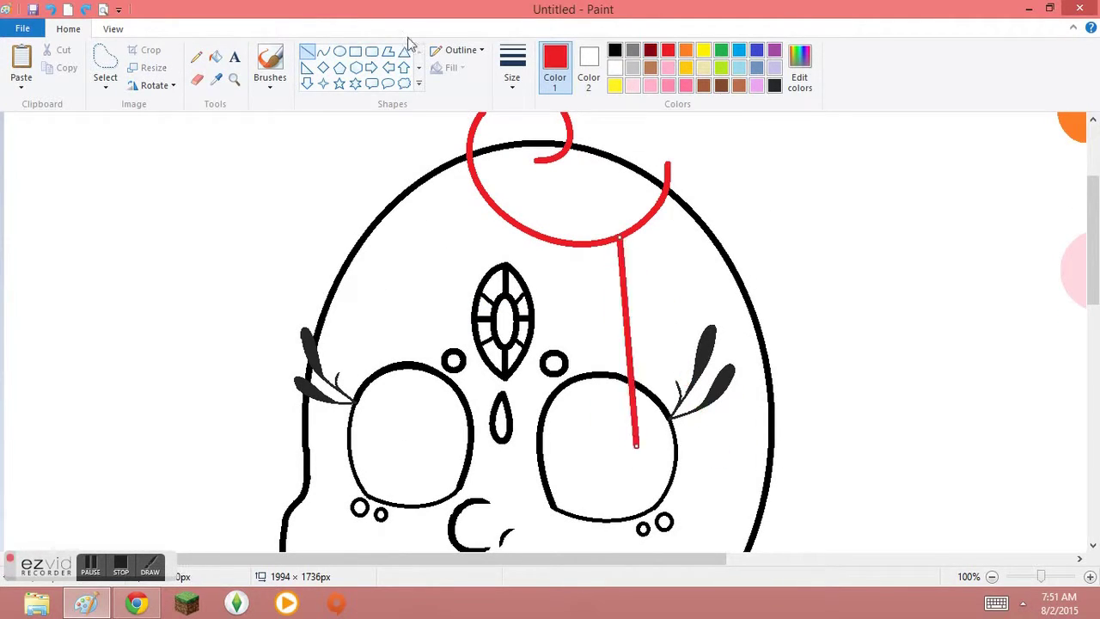
pyautogui.moveTo(670, 464); pyautogui.dragTo(653, 456)
pyautogui.scroll(-3, 817, 309)
# Draw a red spiral curl at the end of the strand, beside the right cheek.
pyautogui.moveTo(722, 263); pyautogui.dragTo(817, 249)
pyautogui.hotkey('ctrl', 'z')
pyautogui.moveTo(762, 215); pyautogui.dragTo(759, 296)
pyautogui.moveTo(773, 258); pyautogui.dragTo(859, 258)
pyautogui.moveTo(717, 297)
pyautogui.mouseDown()
pyautogui.moveTo(714, 245)
pyautogui.moveTo(737, 222)
pyautogui.mouseUp()
pyautogui.hotkey('ctrl', 'z')
pyautogui.moveTo(703, 266)
pyautogui.mouseDown()
pyautogui.moveTo(759, 392)
pyautogui.moveTo(766, 355)
pyautogui.mouseUp()
# Draw the outer hair outline in green, arching over the head and down the right side to the cheek curl.
pyautogui.click(721, 50)
pyautogui.moveTo(1090, 326)
pyautogui.mouseDown()
pyautogui.moveTo(1065, 273)
pyautogui.moveTo(1070, 201)
pyautogui.mouseUp()
pyautogui.moveTo(252, 443)
pyautogui.mouseDown()
pyautogui.moveTo(204, 217)
pyautogui.moveTo(164, 109)
pyautogui.moveTo(803, 147)
pyautogui.mouseUp()
pyautogui.scroll(-5, 816, 344)
pyautogui.moveTo(825, 487); pyautogui.dragTo(854, 182)
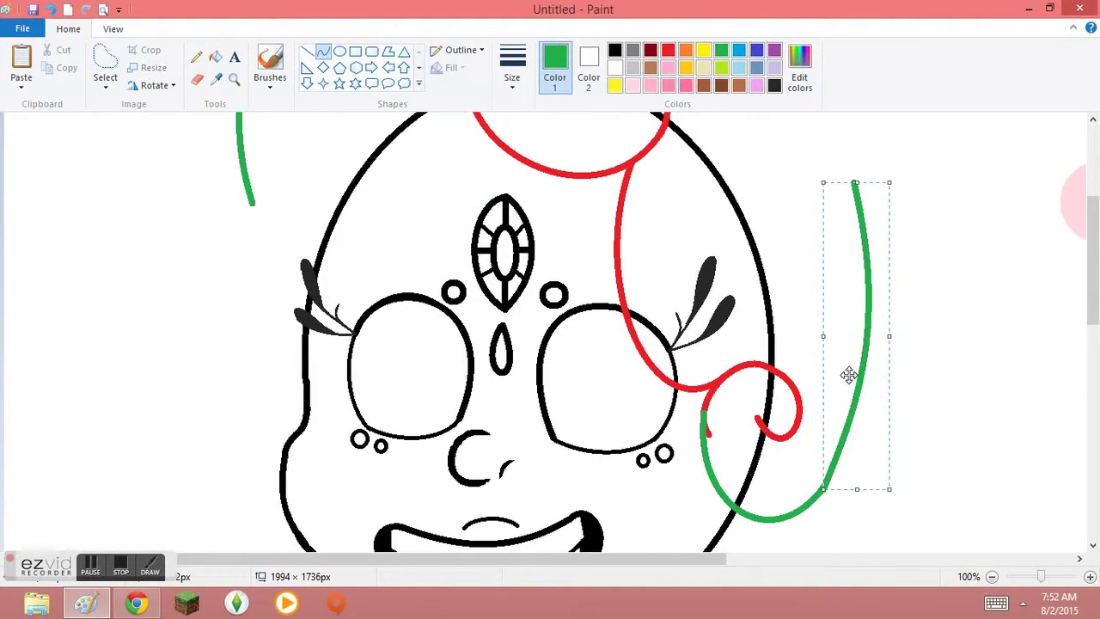
pyautogui.scroll(3, 741, 155)
pyautogui.moveTo(742, 154); pyautogui.dragTo(799, 189)
# Draw a green hair wave beside the left of the face and clean up the outline with a white Pencil.
pyautogui.scroll(-2, 330, 348)
pyautogui.moveTo(253, 249); pyautogui.dragTo(184, 513)
pyautogui.moveTo(212, 404); pyautogui.dragTo(14, 465)
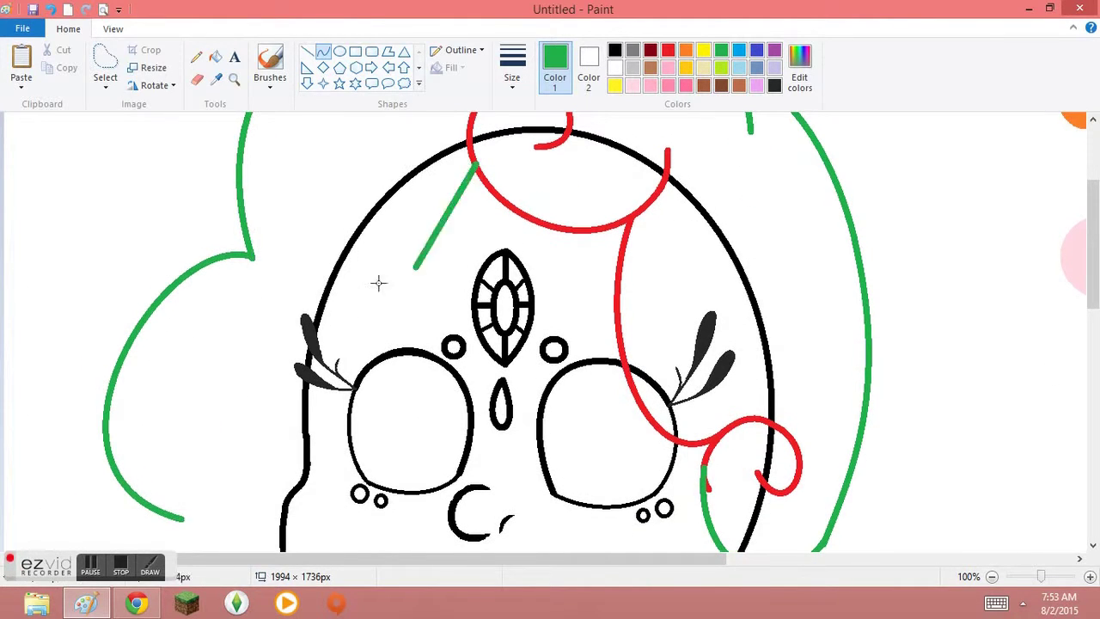
pyautogui.scroll(-5, 278, 240)
pyautogui.click(196, 57)
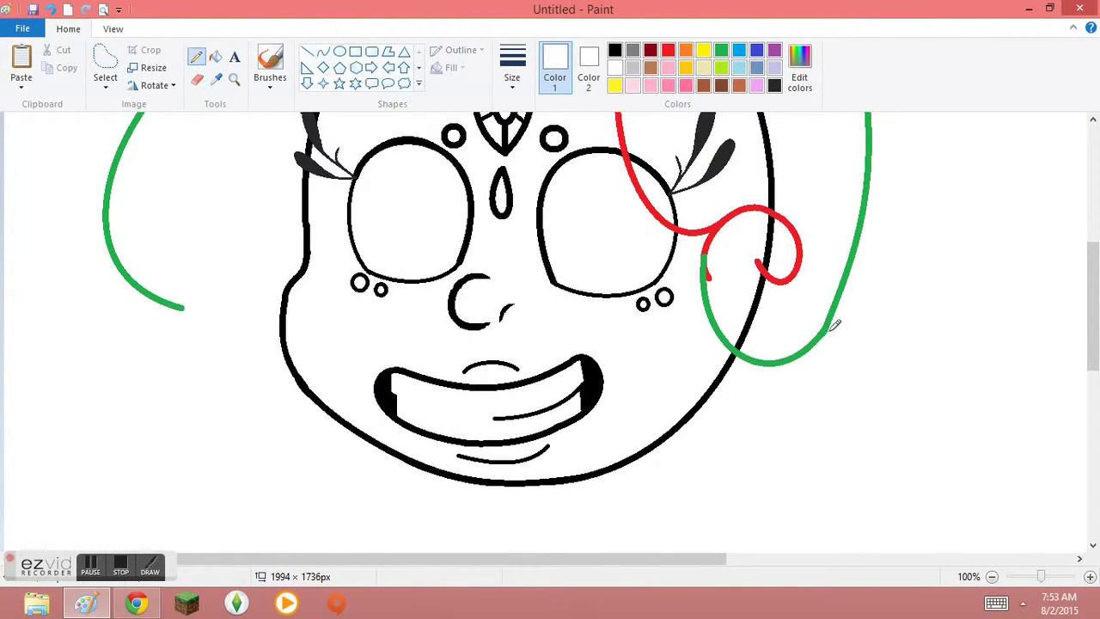
# Draw both sides of the neck as red curves running down from the jaw.
pyautogui.scroll(-4, 832, 327)
pyautogui.click(668, 50)
pyautogui.click(323, 51)
pyautogui.moveTo(731, 171)
pyautogui.mouseDown()
pyautogui.moveTo(680, 386)
pyautogui.moveTo(718, 401)
pyautogui.mouseUp()
pyautogui.moveTo(701, 327); pyautogui.dragTo(688, 344)
pyautogui.moveTo(467, 424); pyautogui.dragTo(509, 341)
pyautogui.moveTo(472, 390); pyautogui.dragTo(238, 473)
pyautogui.moveTo(238, 349); pyautogui.dragTo(283, 361)
pyautogui.moveTo(719, 401); pyautogui.dragTo(921, 507)
pyautogui.moveTo(860, 404); pyautogui.dragTo(860, 369)
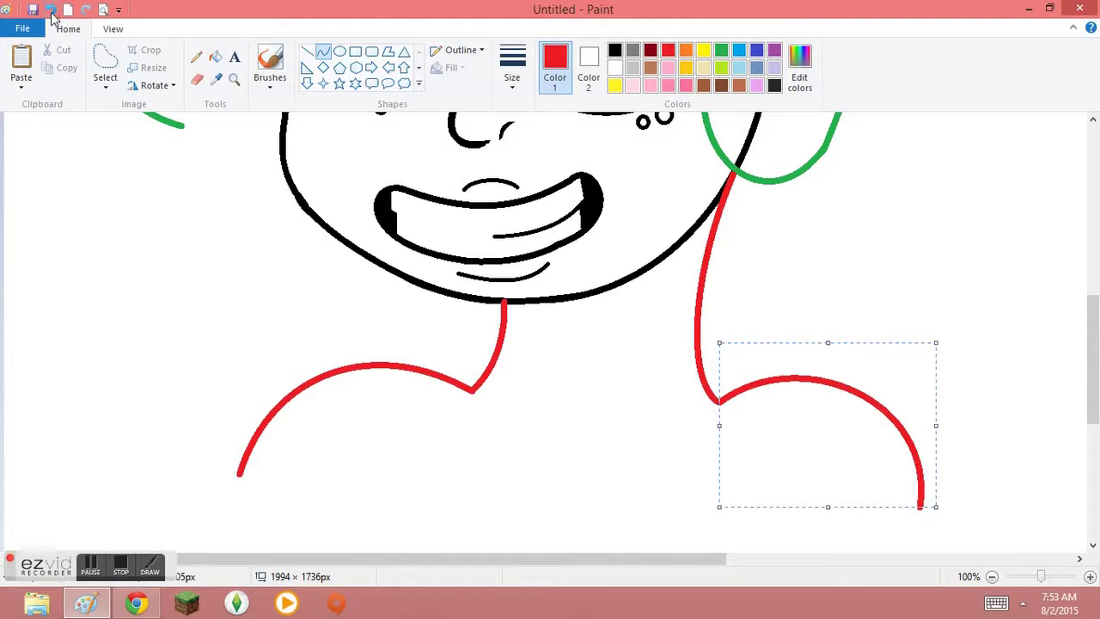
pyautogui.click(49, 9)
pyautogui.click(50, 10)
# Draw flat, rounded red shoulder curves outward from both ends of the neck lines.
pyautogui.moveTo(472, 390); pyautogui.dragTo(196, 447)
pyautogui.moveTo(327, 421); pyautogui.dragTo(349, 366)
pyautogui.moveTo(197, 398); pyautogui.dragTo(229, 398)
pyautogui.moveTo(716, 400); pyautogui.dragTo(929, 468)
pyautogui.moveTo(825, 430); pyautogui.dragTo(821, 383)
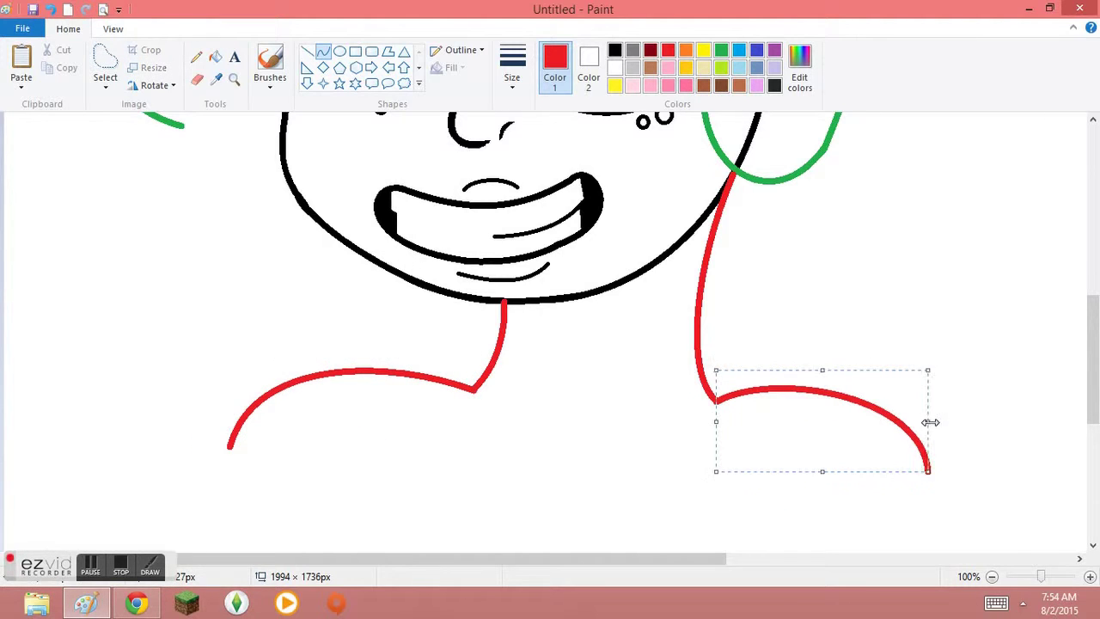
# Close the bust with a curved red line running from the left shoulder tip to the right one.
pyautogui.scroll(-1, 937, 427)
pyautogui.moveTo(233, 356); pyautogui.dragTo(928, 381)
pyautogui.moveTo(601, 378); pyautogui.dragTo(479, 466)
pyautogui.moveTo(1097, 395); pyautogui.dragTo(1096, 349)
# Recolour the red neck, shoulder and bust outline black with the fill tool.
pyautogui.click(215, 57)
pyautogui.click(615, 50)
pyautogui.click(733, 233)
pyautogui.scroll(2, 734, 233)
pyautogui.scroll(-1, 1081, 348)
pyautogui.scroll(2, 1081, 348)
pyautogui.scroll(-2, 1081, 348)
# Draw a large green hair lobe down to the left shoulder, with a small curl under the left jaw.
pyautogui.click(322, 52)
pyautogui.moveTo(180, 210); pyautogui.dragTo(265, 486)
pyautogui.moveTo(129, 361)
pyautogui.mouseDown()
pyautogui.moveTo(194, 435)
pyautogui.moveTo(140, 211)
pyautogui.mouseUp()
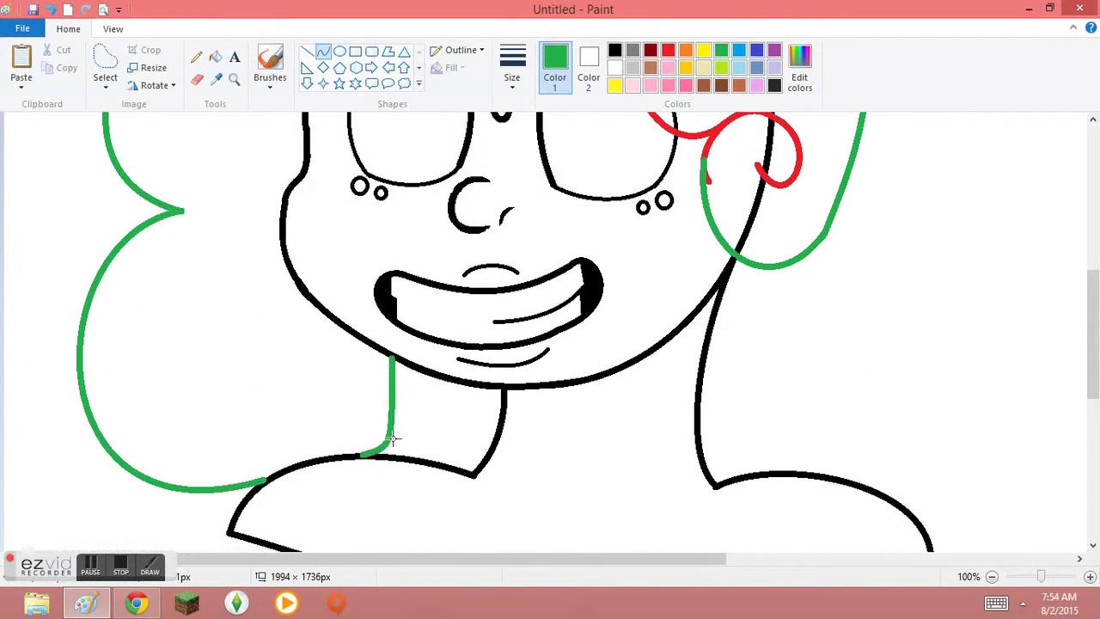
pyautogui.moveTo(348, 337); pyautogui.dragTo(281, 316)
pyautogui.moveTo(281, 316); pyautogui.dragTo(209, 283)
# Draw a short green hair strand curving down from the outer side of the lower left lobe.
pyautogui.scroll(-3, 209, 283)
pyautogui.moveTo(79, 248); pyautogui.dragTo(34, 383)
pyautogui.moveTo(34, 344)
pyautogui.mouseDown()
pyautogui.moveTo(8, 300)
pyautogui.moveTo(42, 384)
pyautogui.mouseUp()
# Draw two green hair waves stepping outward and down from the right side of the hair.
pyautogui.moveTo(365, 559); pyautogui.dragTo(472, 563)
pyautogui.scroll(2, 757, 160)
pyautogui.moveTo(693, 133); pyautogui.dragTo(811, 318)
pyautogui.moveTo(756, 224)
pyautogui.mouseDown()
pyautogui.moveTo(885, 150)
pyautogui.moveTo(855, 241)
pyautogui.mouseUp()
pyautogui.moveTo(810, 319)
pyautogui.mouseDown()
pyautogui.moveTo(977, 520)
pyautogui.moveTo(990, 221)
pyautogui.mouseUp()
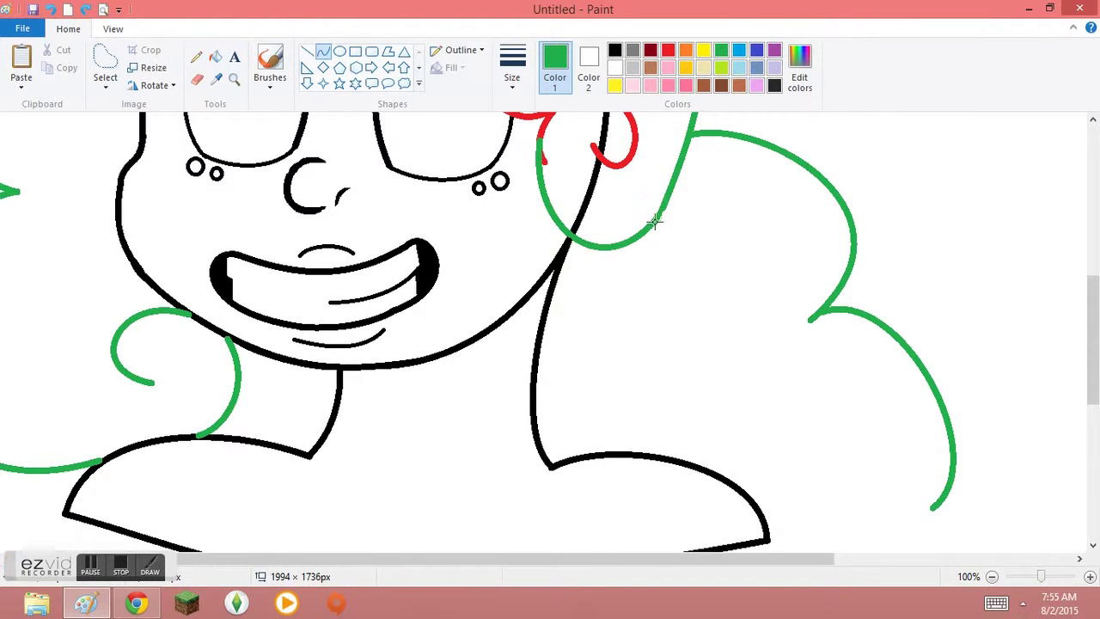
# Erase the head outline showing inside the right side of the hair by filling it with white.
pyautogui.scroll(2, 720, 194)
pyautogui.click(214, 57)
pyautogui.scroll(1, 1027, 295)
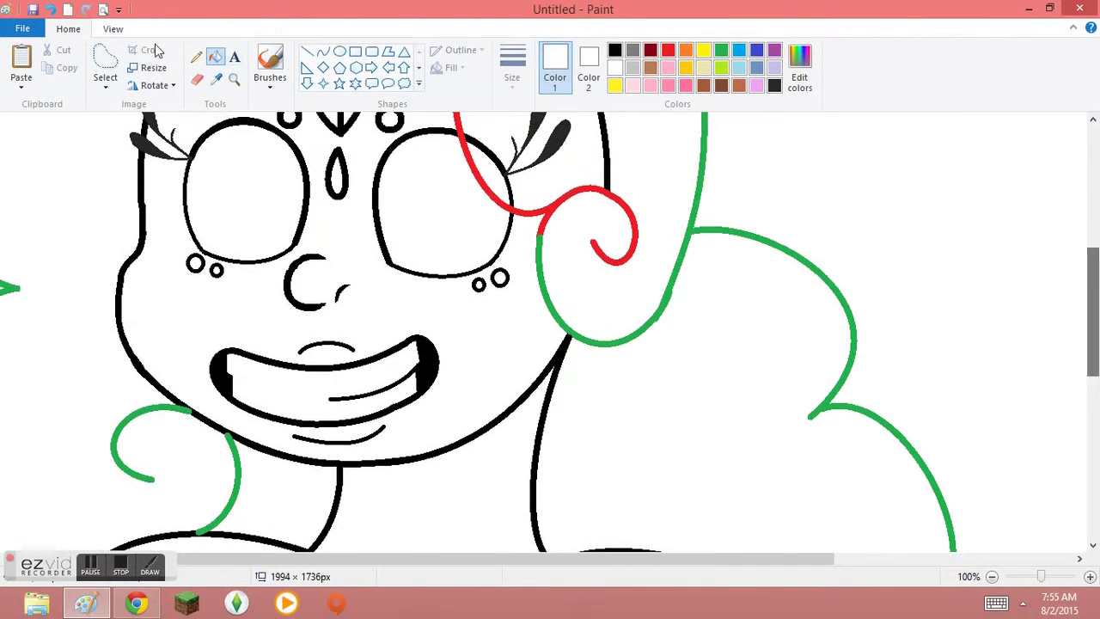
pyautogui.hotkey('ctrl', 'z')
pyautogui.scroll(6, 660, 329)
# Fill the green hair outlines with red to unify them, and recolour the whole hair outline black.
pyautogui.click(215, 57)
pyautogui.scroll(-3, 1002, 317)
pyautogui.click(668, 50)
pyautogui.click(539, 318)
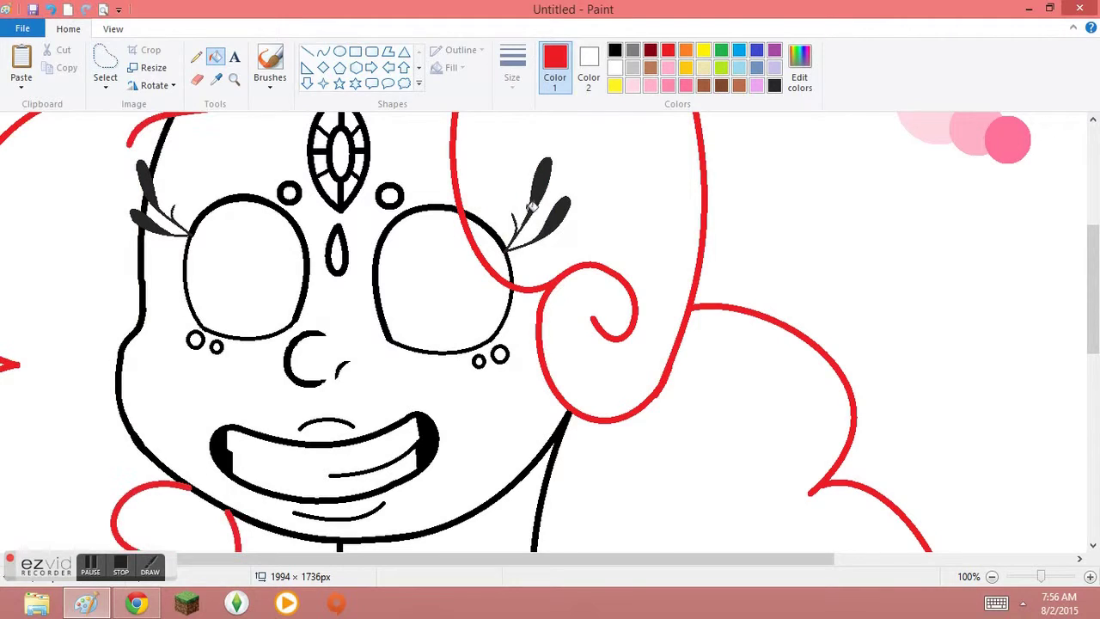
pyautogui.click(614, 50)
pyautogui.click(533, 206)
pyautogui.click(991, 577)
pyautogui.click(993, 578)
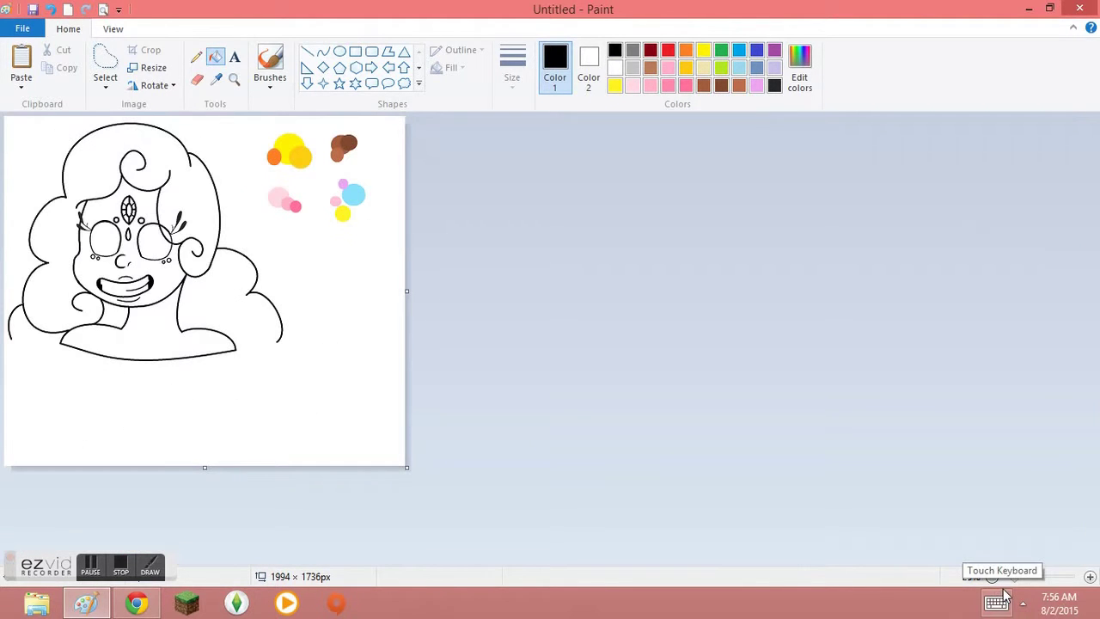
# Draw an off-shoulder sleeve with a folded edge in red curves on the left shoulder.
pyautogui.moveTo(327, 460)
pyautogui.mouseDown()
pyautogui.moveTo(354, 442)
pyautogui.moveTo(263, 312)
pyautogui.moveTo(258, 327)
pyautogui.mouseUp()
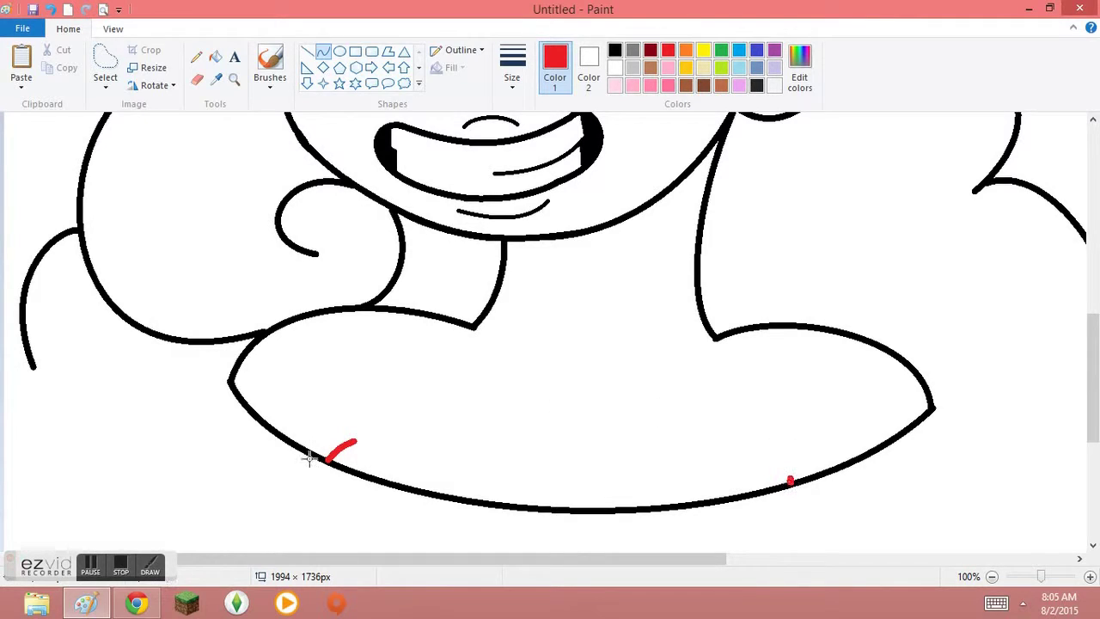
pyautogui.moveTo(356, 317); pyautogui.dragTo(233, 315)
pyautogui.moveTo(255, 393); pyautogui.dragTo(128, 364)
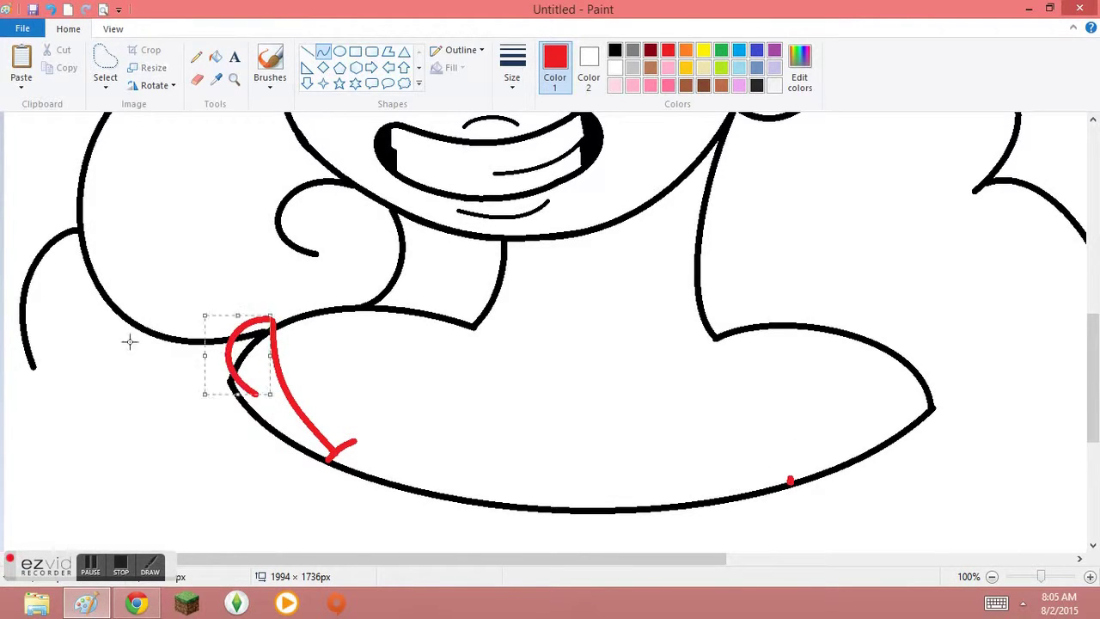
# Draw the right sleeve's slanted edge in red with a small fold curve at the shoulder tip.
pyautogui.moveTo(789, 477); pyautogui.dragTo(899, 342)
pyautogui.click(899, 342)
pyautogui.moveTo(936, 408); pyautogui.dragTo(887, 416)
pyautogui.moveTo(913, 411); pyautogui.dragTo(951, 380)
pyautogui.moveTo(880, 421); pyautogui.dragTo(896, 394)
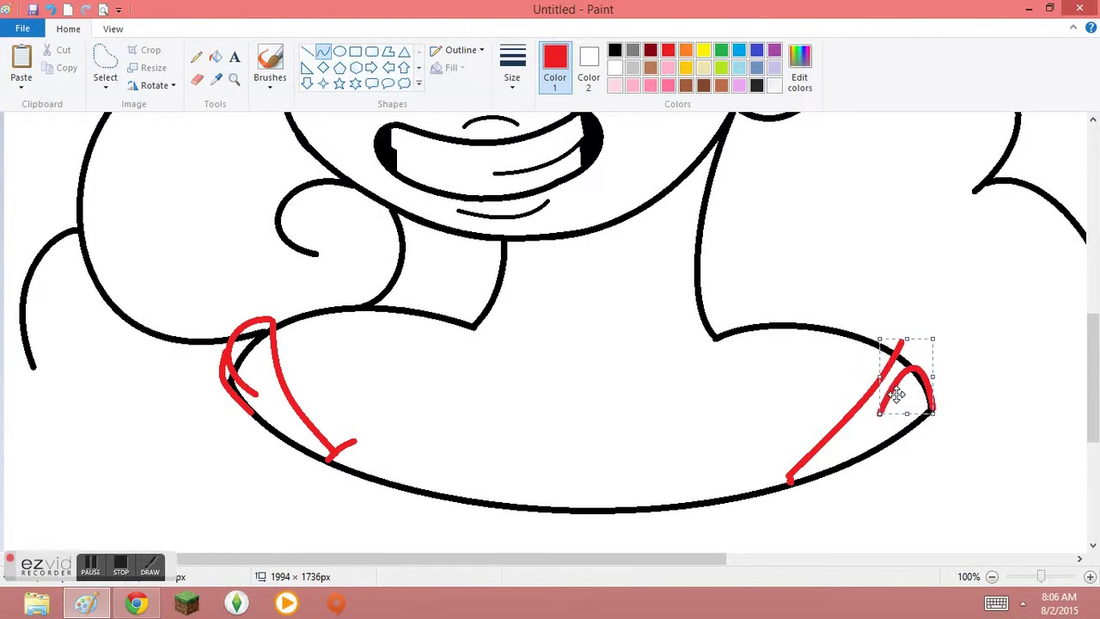
# Redraw the right sleeve's fold as a yellow curve and add a dark red curve around the shoulder tip.
pyautogui.click(703, 50)
pyautogui.click(215, 56)
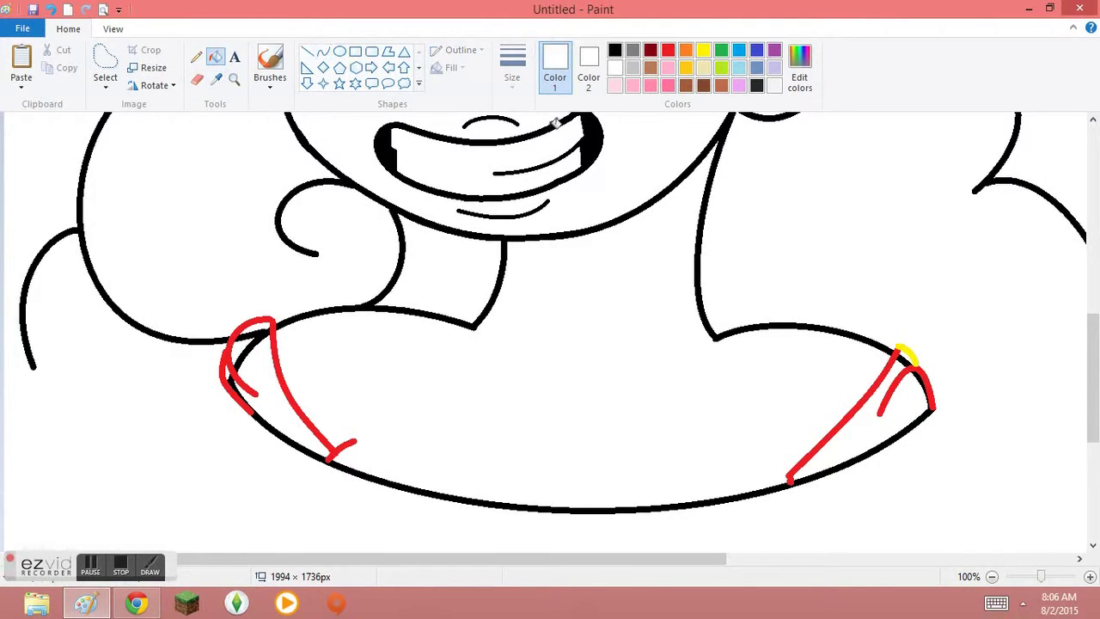
pyautogui.click(323, 52)
pyautogui.click(668, 50)
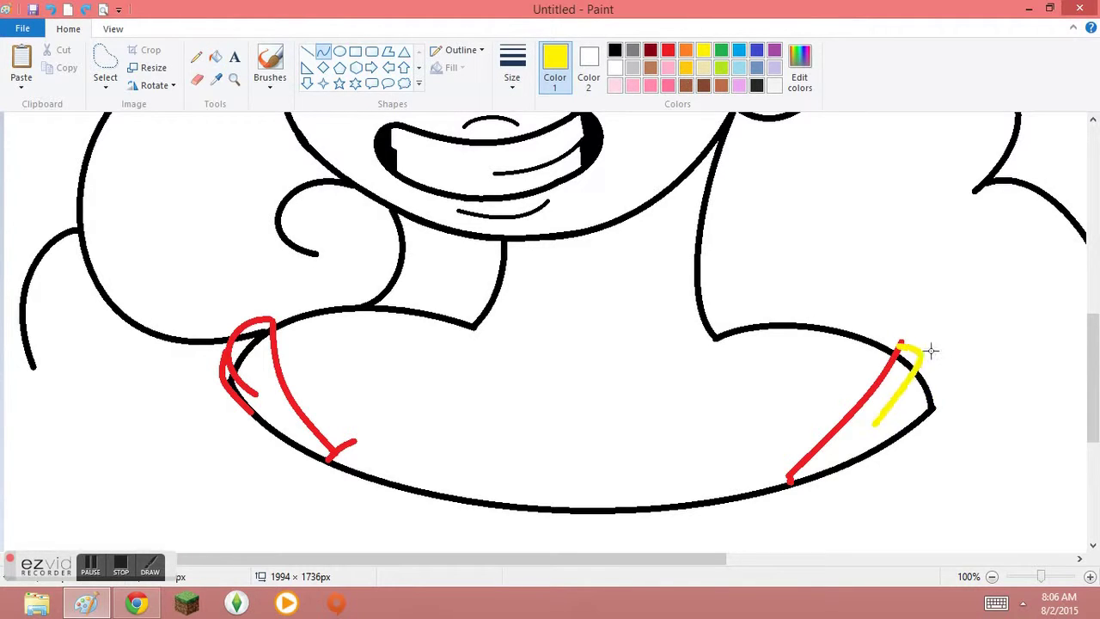
pyautogui.click(215, 55)
pyautogui.click(322, 52)
pyautogui.moveTo(921, 364); pyautogui.dragTo(945, 397)
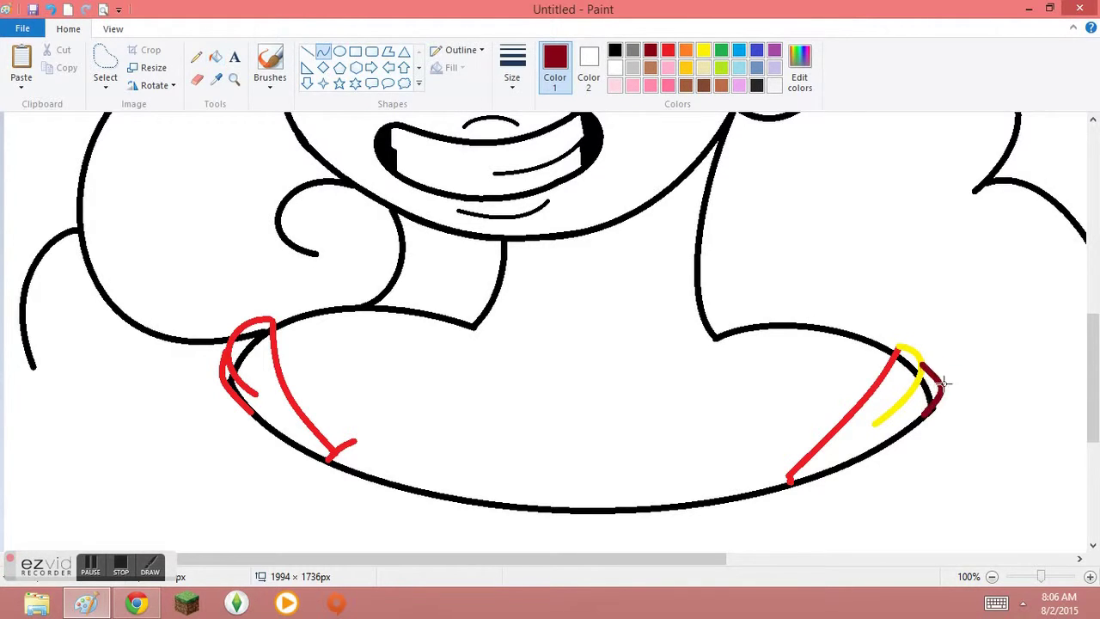
# Draw the dress neckline as two dark red arcs between the sleeves, meeting at the centre of the chest.
pyautogui.moveTo(352, 445); pyautogui.dragTo(514, 508)
pyautogui.moveTo(418, 447); pyautogui.dragTo(430, 448)
pyautogui.moveTo(528, 504); pyautogui.dragTo(784, 481)
pyautogui.moveTo(572, 457); pyautogui.dragTo(654, 456)
# Draw a dark red diamond pendant with inner facet lines and position it above the centre of the neckline.
pyautogui.click(323, 68)
pyautogui.moveTo(529, 370); pyautogui.dragTo(456, 448)
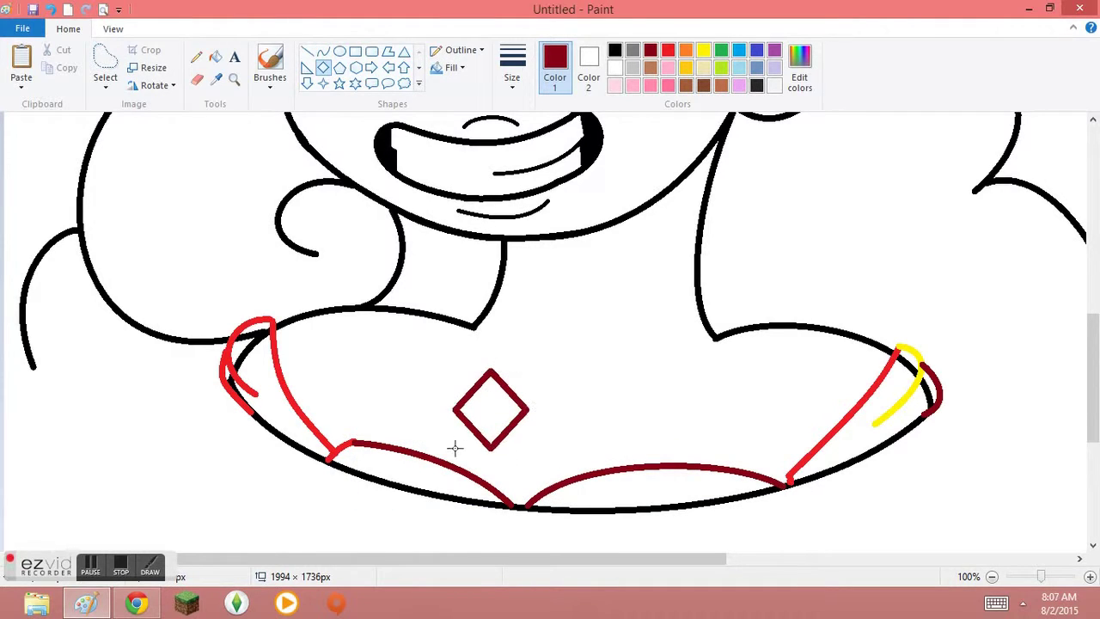
pyautogui.click(388, 51)
pyautogui.hotkey('ctrl', 'z')
pyautogui.click(580, 409)
pyautogui.click(542, 365)
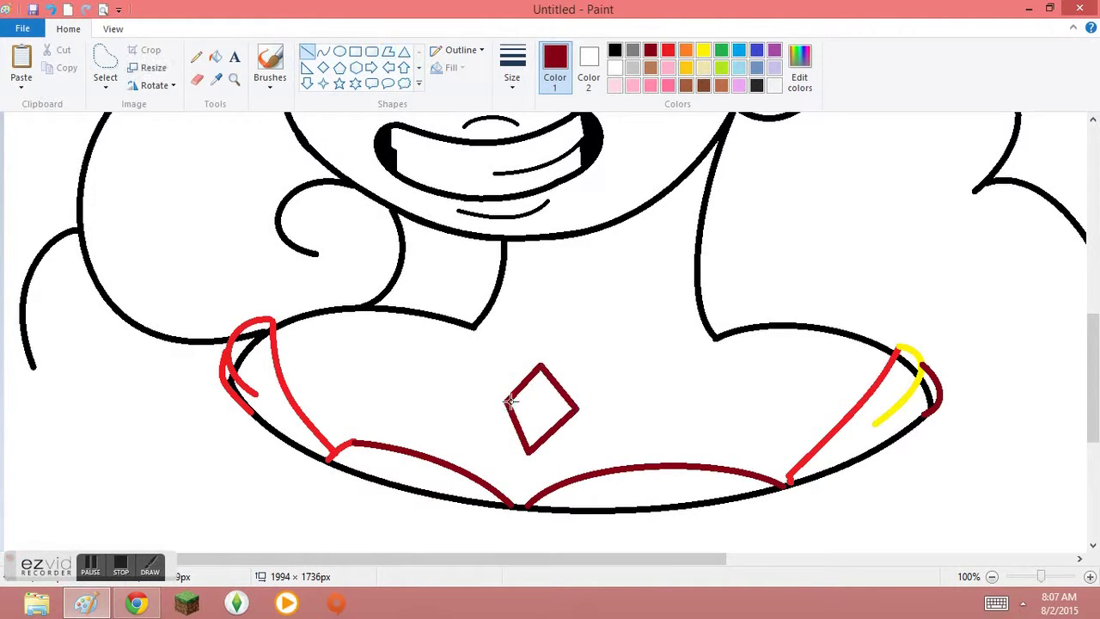
pyautogui.click(105, 68)
pyautogui.moveTo(494, 361)
pyautogui.mouseDown()
pyautogui.moveTo(522, 454)
pyautogui.moveTo(524, 442)
pyautogui.mouseUp()
# Draw a dark red necklace chain curving from the top of the pendant to both sides of the neck.
pyautogui.click(323, 51)
pyautogui.moveTo(533, 389)
pyautogui.mouseDown()
pyautogui.moveTo(705, 319)
pyautogui.moveTo(482, 326)
pyautogui.moveTo(700, 292)
pyautogui.mouseUp()
pyautogui.moveTo(597, 297)
pyautogui.mouseDown()
pyautogui.moveTo(602, 344)
pyautogui.moveTo(597, 325)
pyautogui.moveTo(581, 335)
pyautogui.mouseUp()
# Draw a thinner dark red choker line across the neck and place a row of black ring beads on it.
pyautogui.click(513, 65)
pyautogui.click(455, 215)
pyautogui.click(549, 323)
pyautogui.click(339, 51)
pyautogui.click(615, 50)
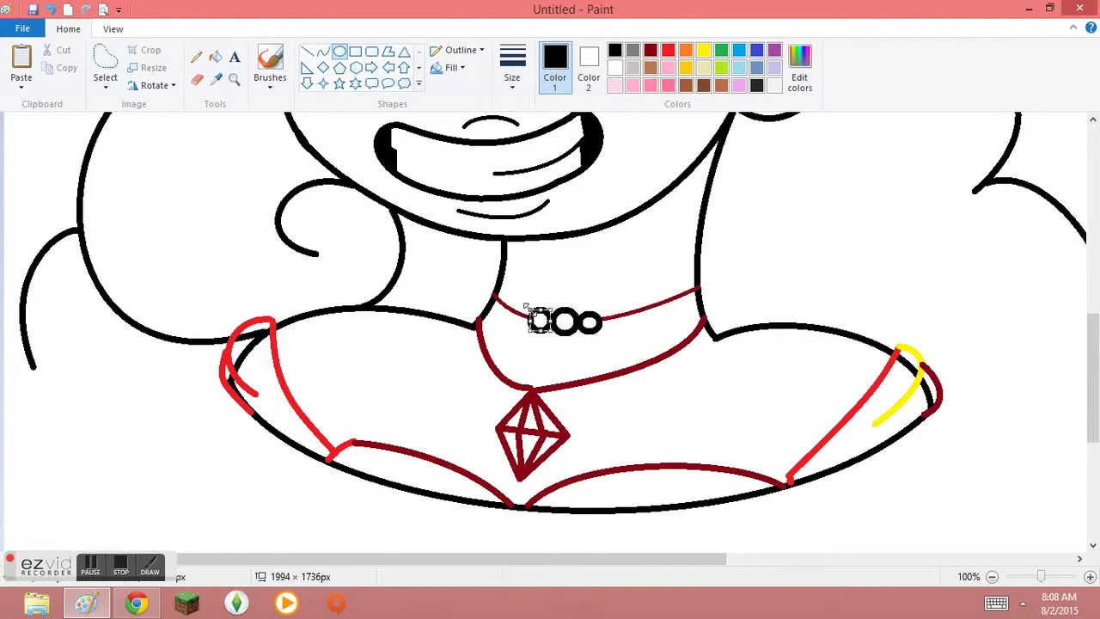
# Draw a long red necklace loop from the neck to below the bust, with pentagon, teardrop and small round pendants.
pyautogui.scroll(-3, 591, 256)
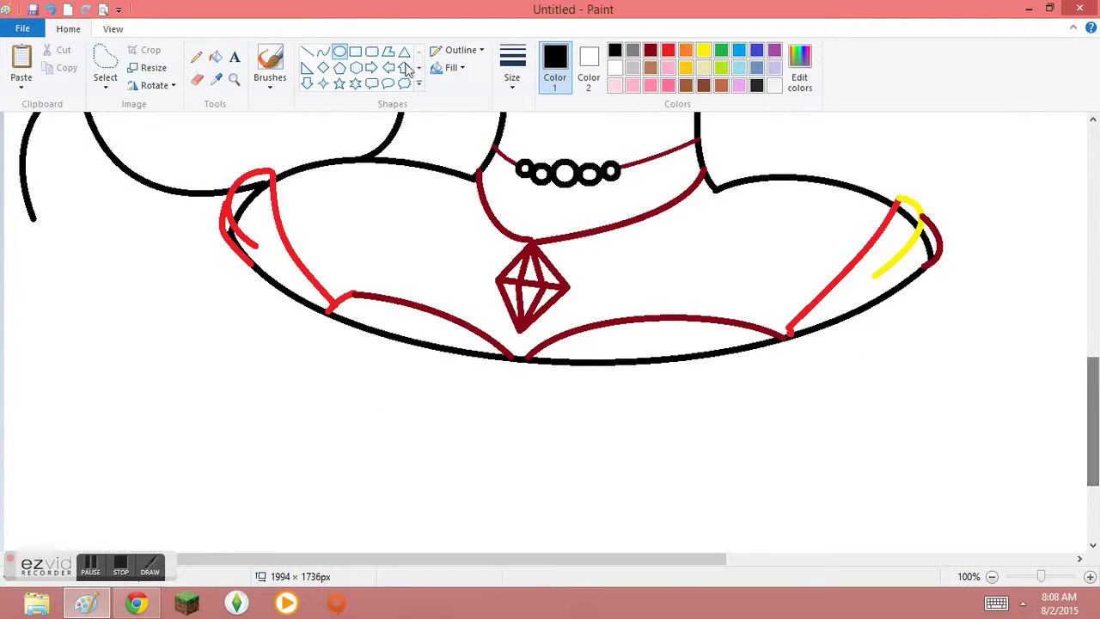
pyautogui.click(322, 51)
pyautogui.click(667, 50)
pyautogui.moveTo(464, 176); pyautogui.dragTo(748, 176)
pyautogui.moveTo(601, 181)
pyautogui.mouseDown()
pyautogui.moveTo(628, 364)
pyautogui.moveTo(550, 549)
pyautogui.mouseUp()
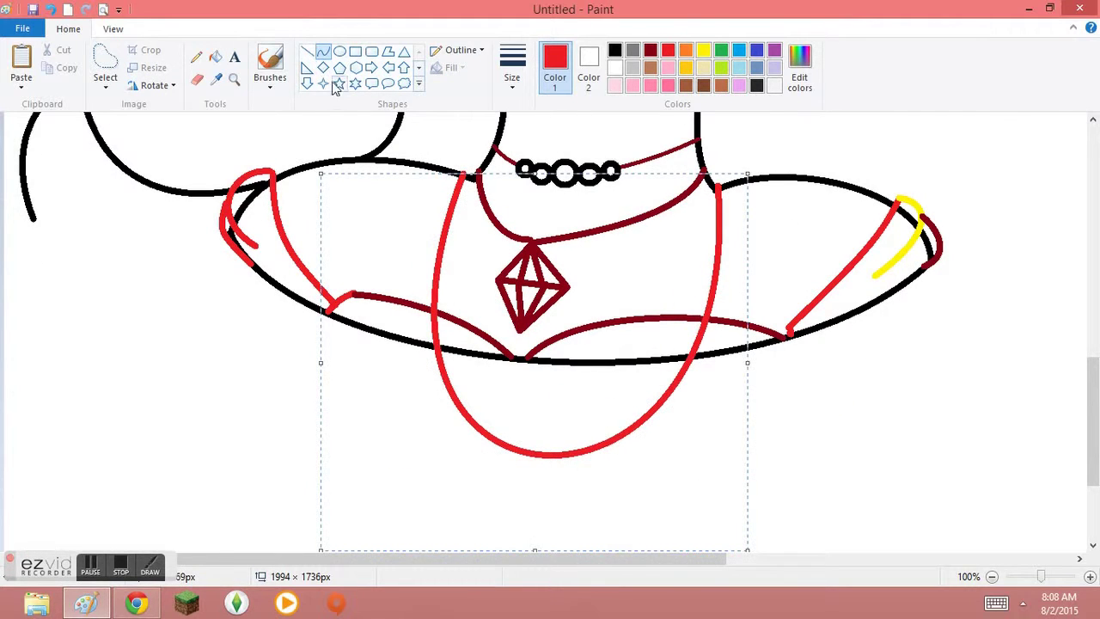
pyautogui.click(388, 52)
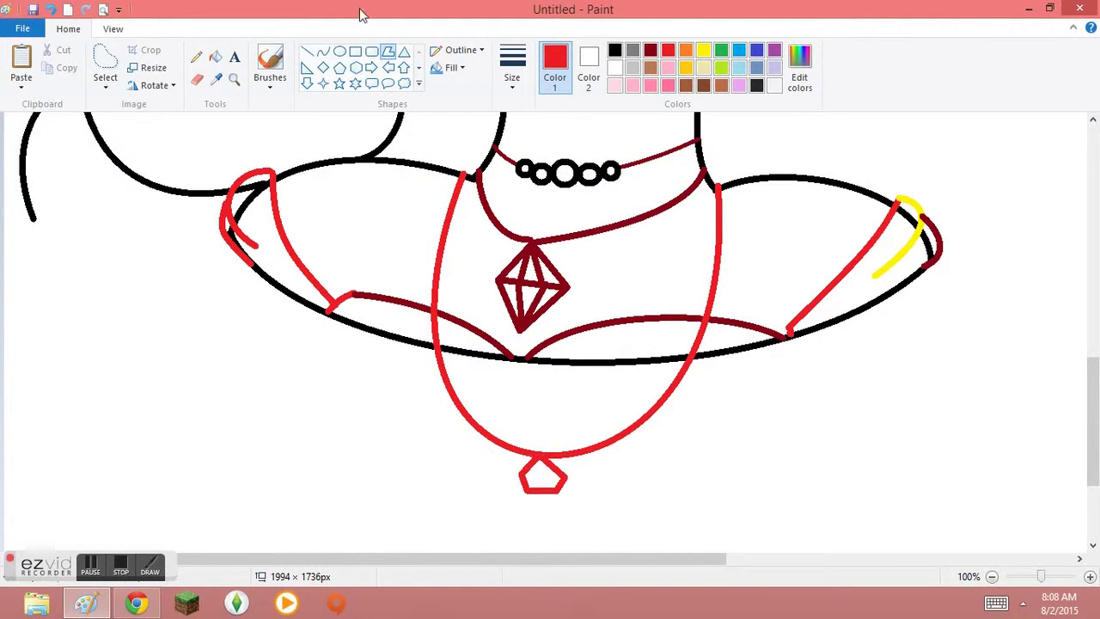
pyautogui.moveTo(449, 421); pyautogui.dragTo(479, 443)
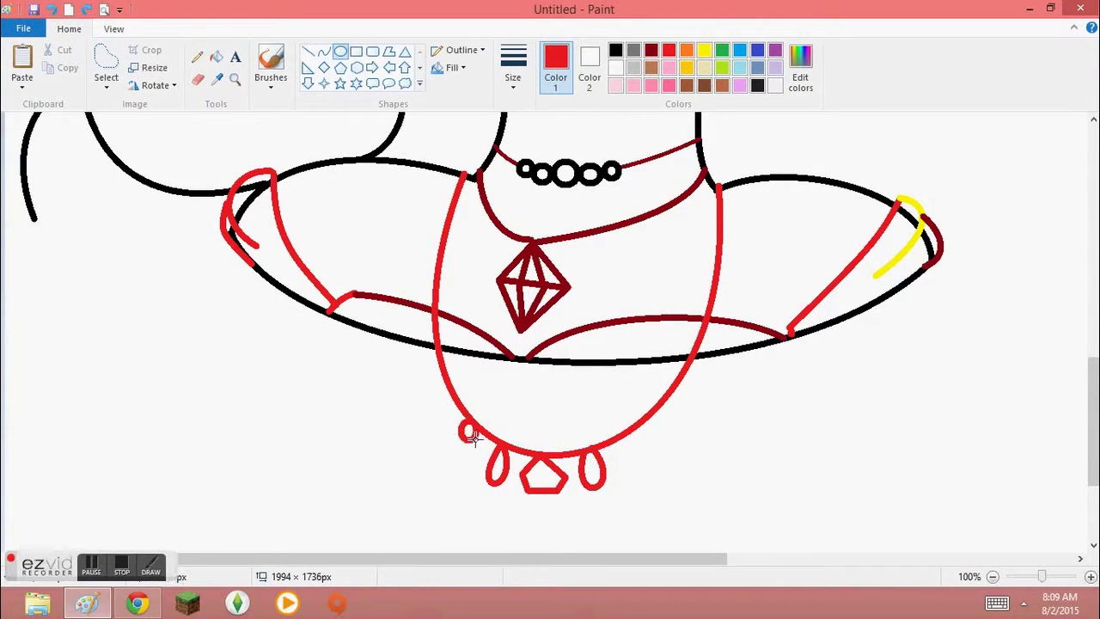
# Draw a second, wider red necklace loop starting from the same points beside the neck.
pyautogui.scroll(-1, 466, 408)
pyautogui.click(323, 52)
pyautogui.moveTo(225, 287); pyautogui.dragTo(370, 297)
pyautogui.moveTo(297, 292); pyautogui.dragTo(288, 541)
pyautogui.scroll(1, 746, 466)
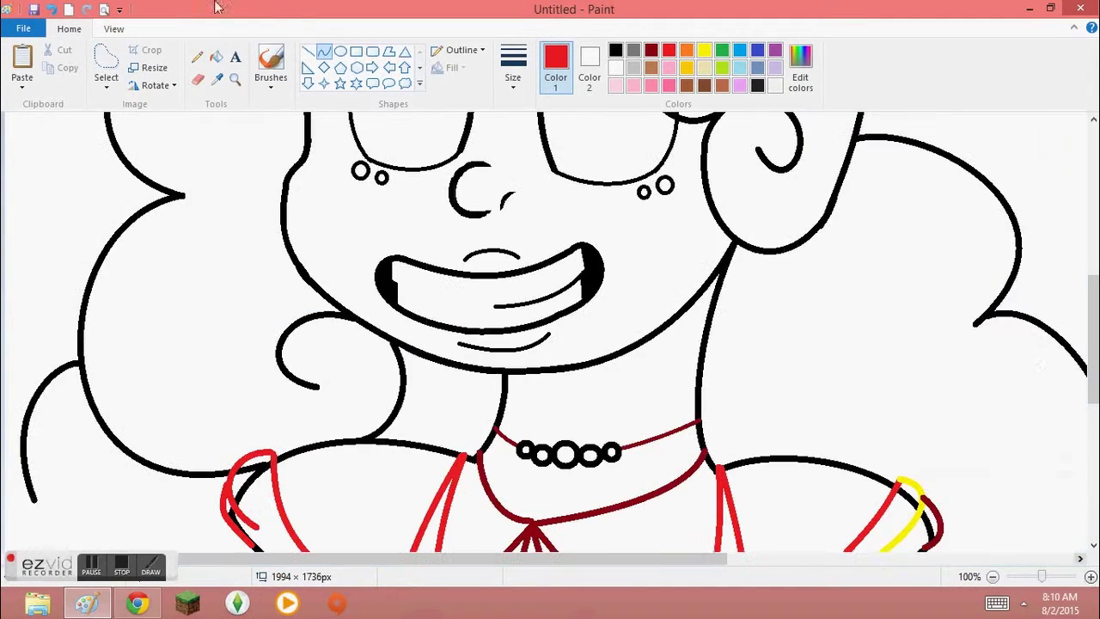
# Draw a red crescent earring below the right cheek curl with straight strands hanging from it.
pyautogui.moveTo(809, 240)
pyautogui.mouseDown()
pyautogui.moveTo(811, 278)
pyautogui.moveTo(773, 346)
pyautogui.mouseUp()
pyautogui.scroll(-1, 811, 278)
pyautogui.click(308, 52)
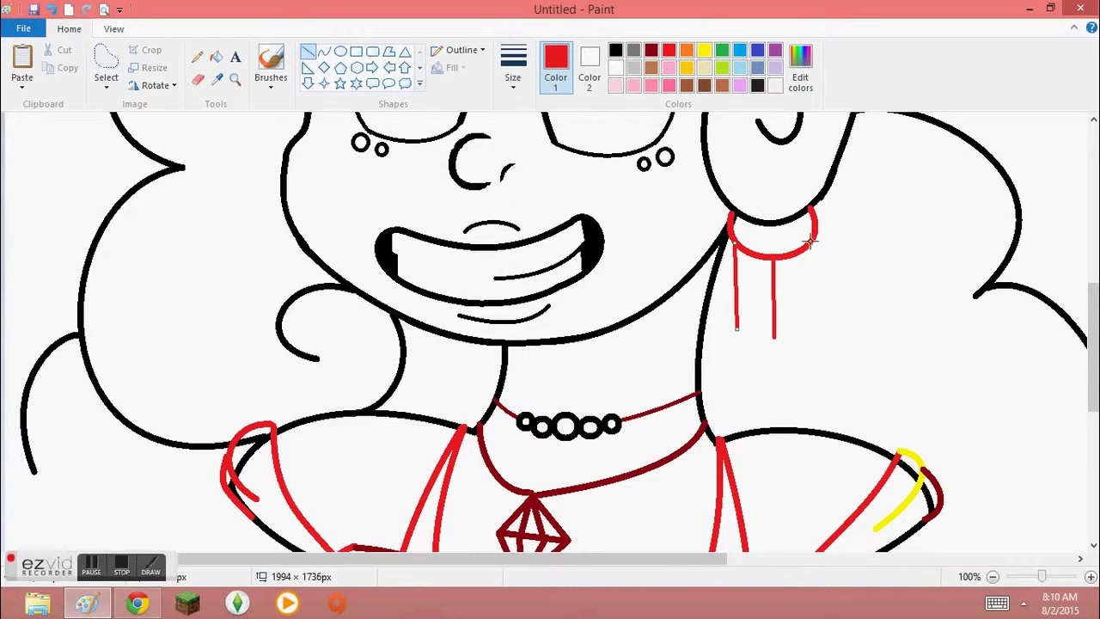
# Draw a red teardrop with a narrow inner drop at the end of the earring's middle strand.
pyautogui.click(778, 333)
pyautogui.moveTo(810, 476)
pyautogui.mouseDown()
pyautogui.moveTo(771, 381)
pyautogui.moveTo(781, 384)
pyautogui.mouseUp()
pyautogui.click(689, 318)
pyautogui.moveTo(773, 332); pyautogui.dragTo(774, 398)
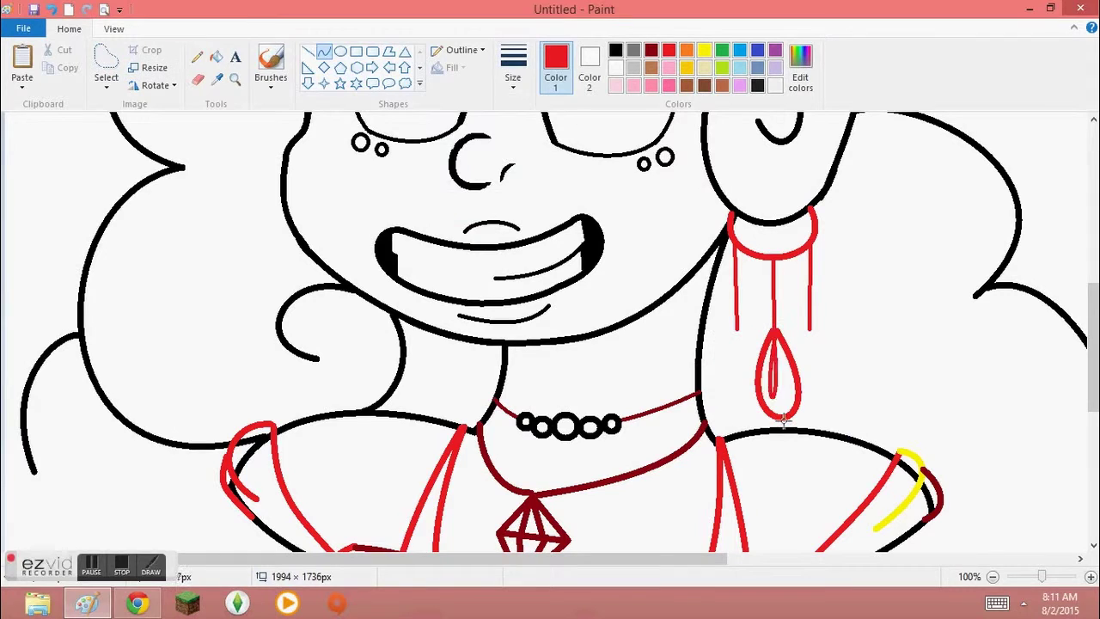
# Draw a small red circle as a bead on the right earring's strand nearest the neck.
pyautogui.click(462, 49)
pyautogui.click(447, 92)
pyautogui.moveTo(726, 261); pyautogui.dragTo(748, 276)
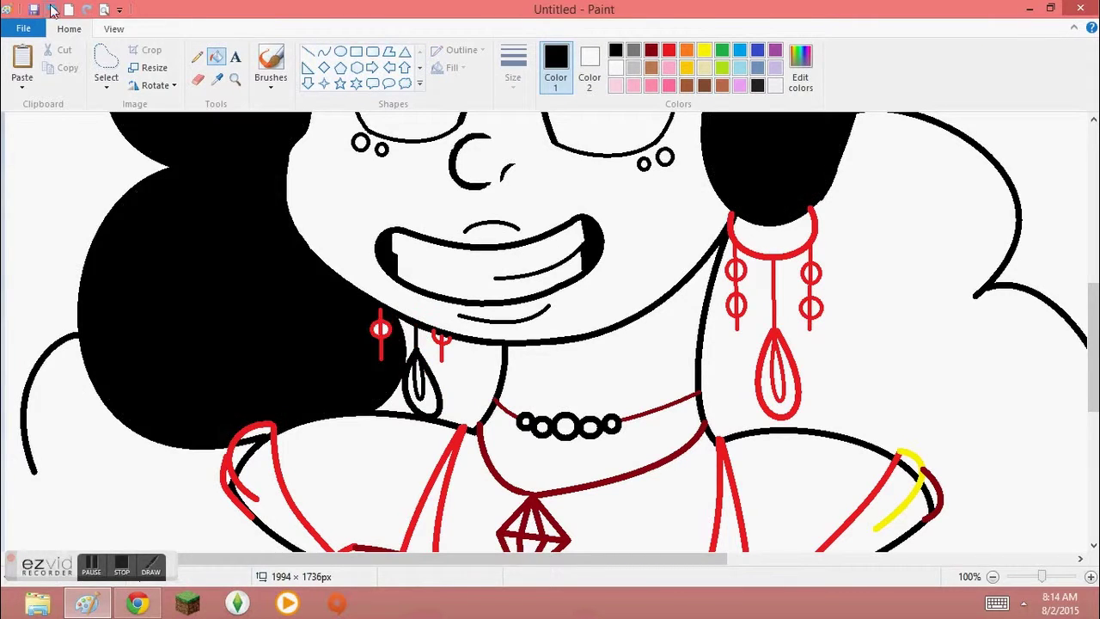
# Undo the black fills in the hair.
pyautogui.click(52, 11)
pyautogui.hotkey('ctrl', 'z')
pyautogui.click(52, 11)
pyautogui.click(52, 11)
# Recolour the remaining red necklace, sleeve and neckline outlines black with the fill tool.
pyautogui.click(704, 388)
pyautogui.scroll(-1, 726, 438)
pyautogui.click(618, 69)
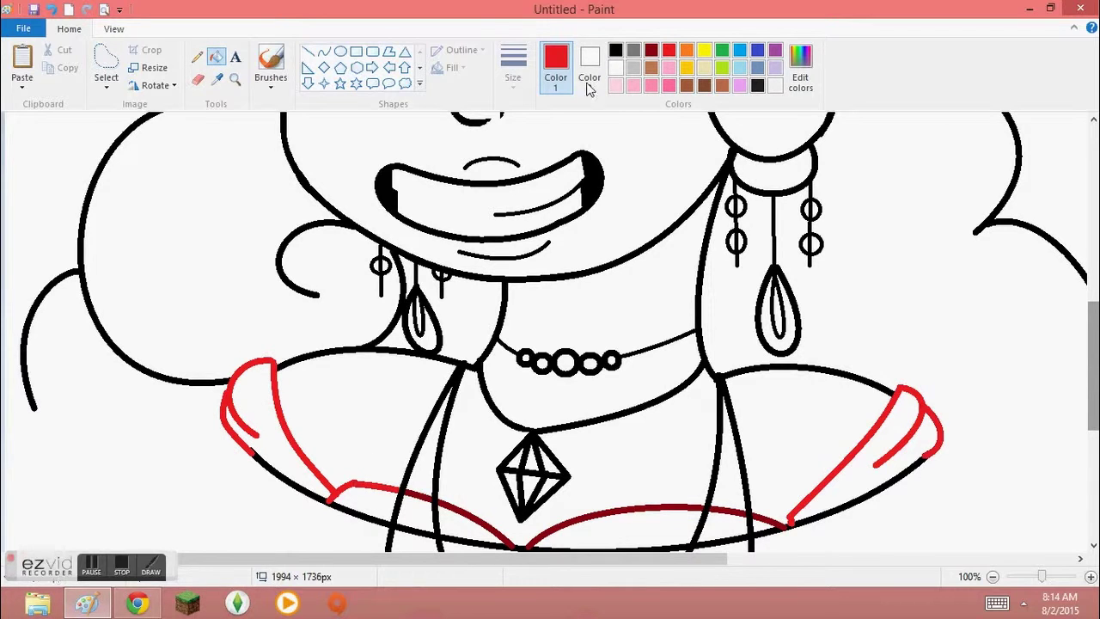
pyautogui.click(615, 50)
pyautogui.click(327, 498)
pyautogui.click(795, 518)
pyautogui.click(672, 508)
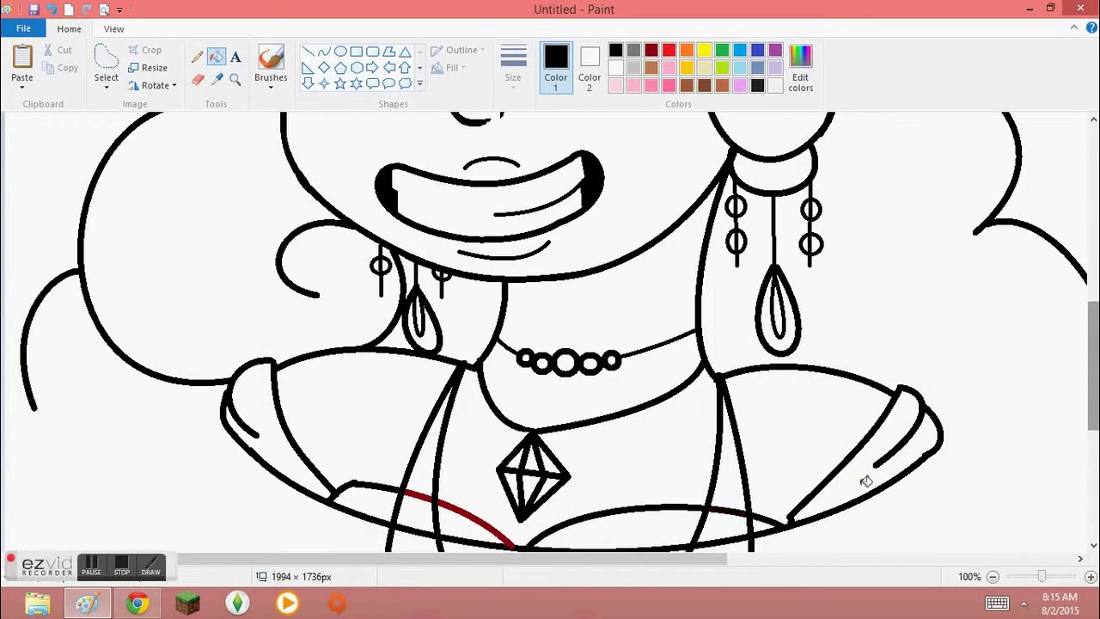
pyautogui.click(419, 488)
# Fill the face, neck, chest and both shoulders with the brown skin colour.
pyautogui.click(308, 52)
pyautogui.click(992, 578)
pyautogui.click(992, 579)
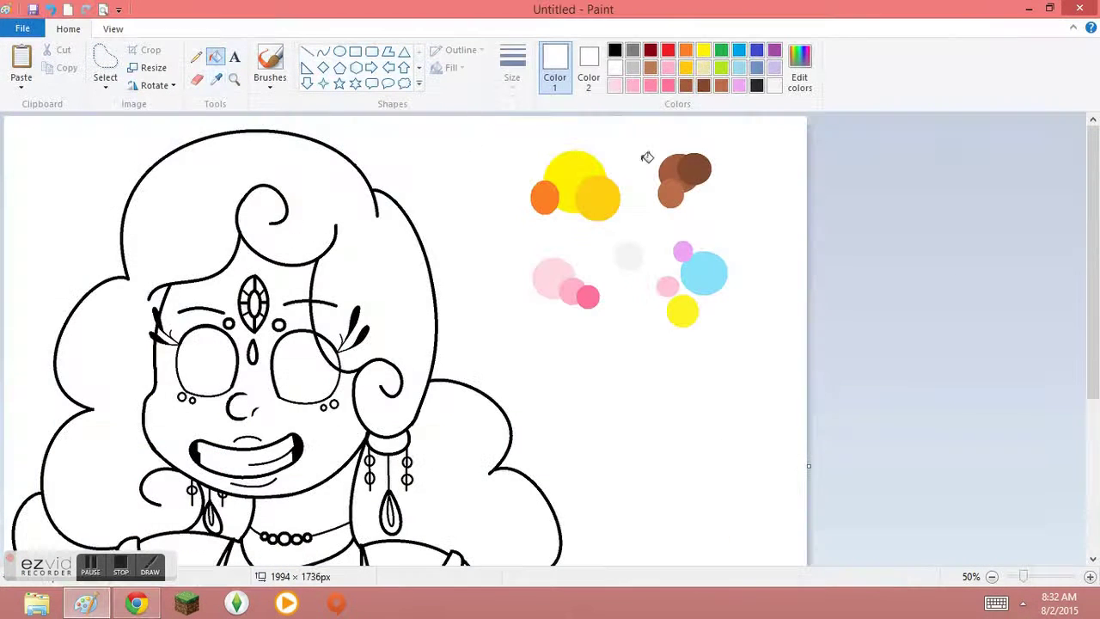
pyautogui.click(335, 447)
pyautogui.scroll(-1, 196, 331)
pyautogui.scroll(-3, 1099, 290)
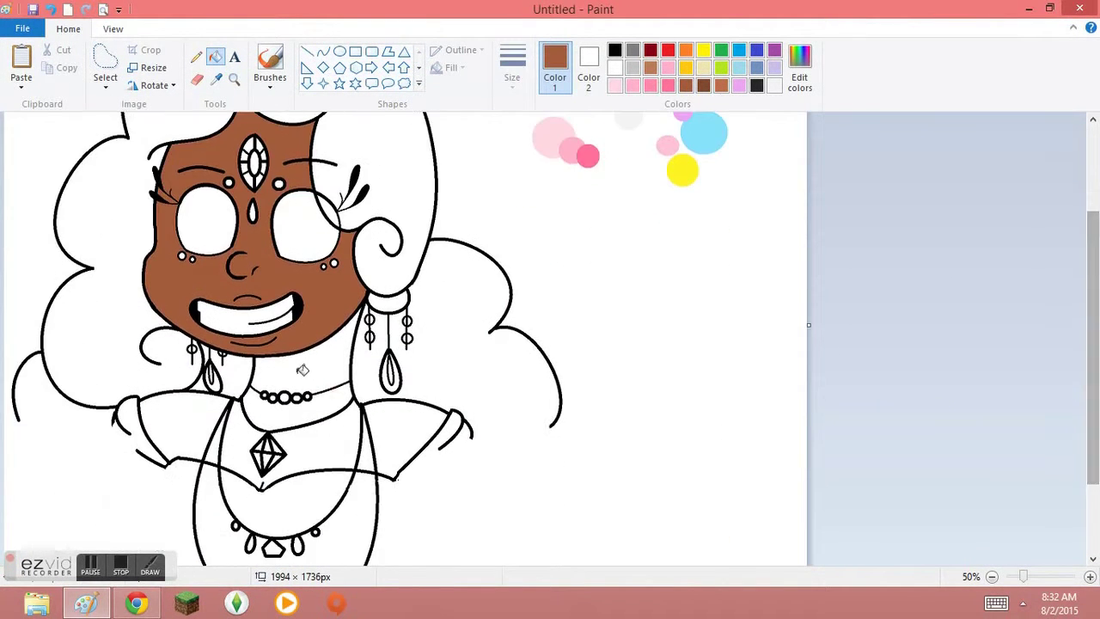
pyautogui.click(301, 369)
pyautogui.click(283, 447)
pyautogui.click(381, 459)
pyautogui.click(185, 429)
# Sample light blue from the colour swatches and fill the facets of the forehead gem with it.
pyautogui.keyDown('ctrl'); pyautogui.scroll(1, 1051, 350); pyautogui.keyUp('ctrl')
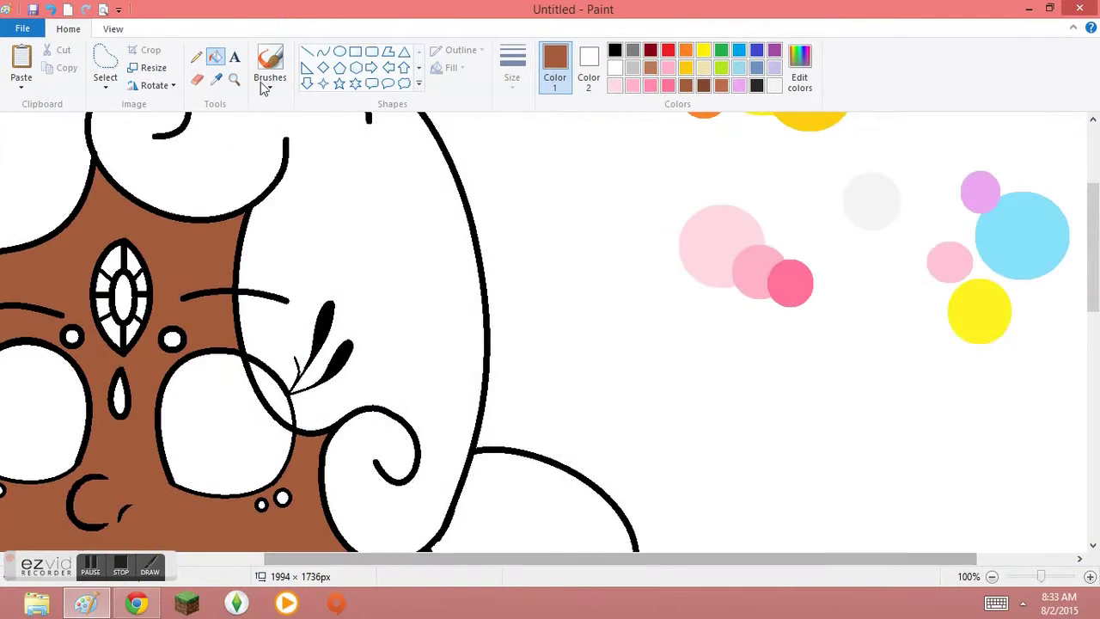
pyautogui.click(216, 78)
pyautogui.click(1023, 234)
pyautogui.click(124, 297)
pyautogui.click(111, 331)
pyautogui.click(109, 269)
pyautogui.click(133, 258)
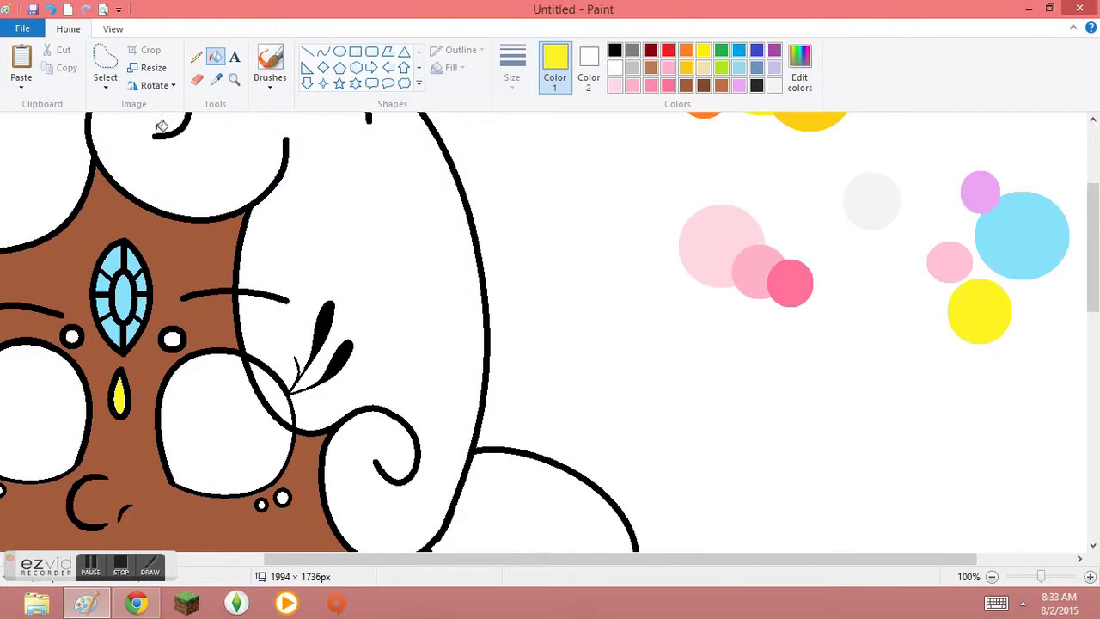
# Sample the pink of the forehead dot and fill the crescent of the right earring with it.
pyautogui.hscroll(-3, 319, 461)
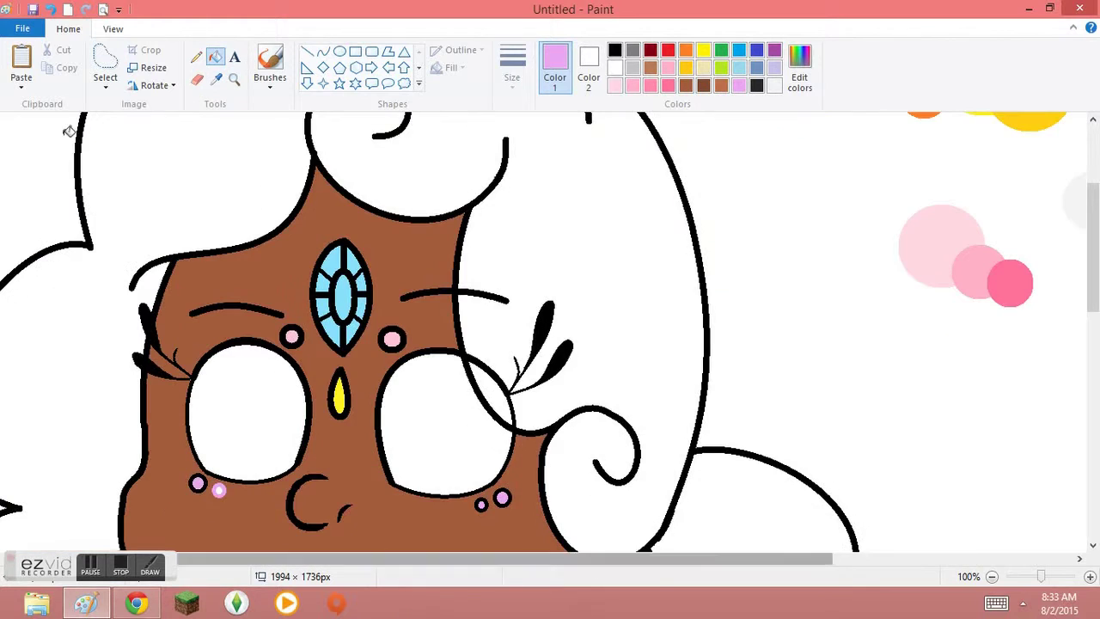
pyautogui.moveTo(1093, 284); pyautogui.dragTo(1093, 340)
pyautogui.click(215, 78)
pyautogui.click(391, 127)
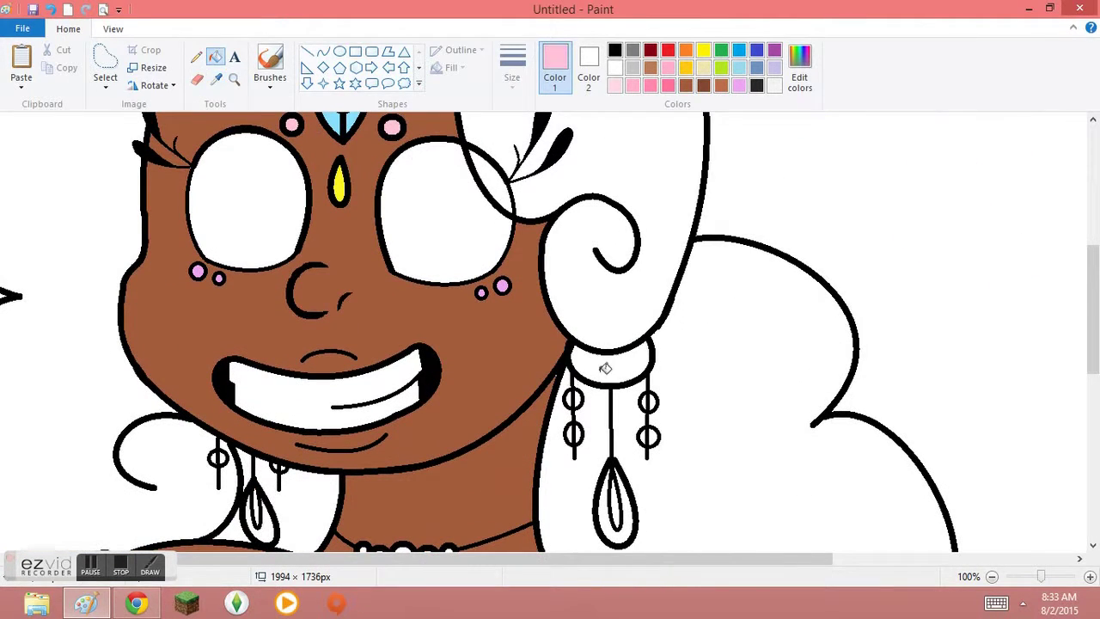
pyautogui.click(610, 361)
# Fill the earrings' teardrops with the gem's light blue and the small strand beads with yellow.
pyautogui.click(216, 79)
pyautogui.click(344, 129)
pyautogui.click(615, 507)
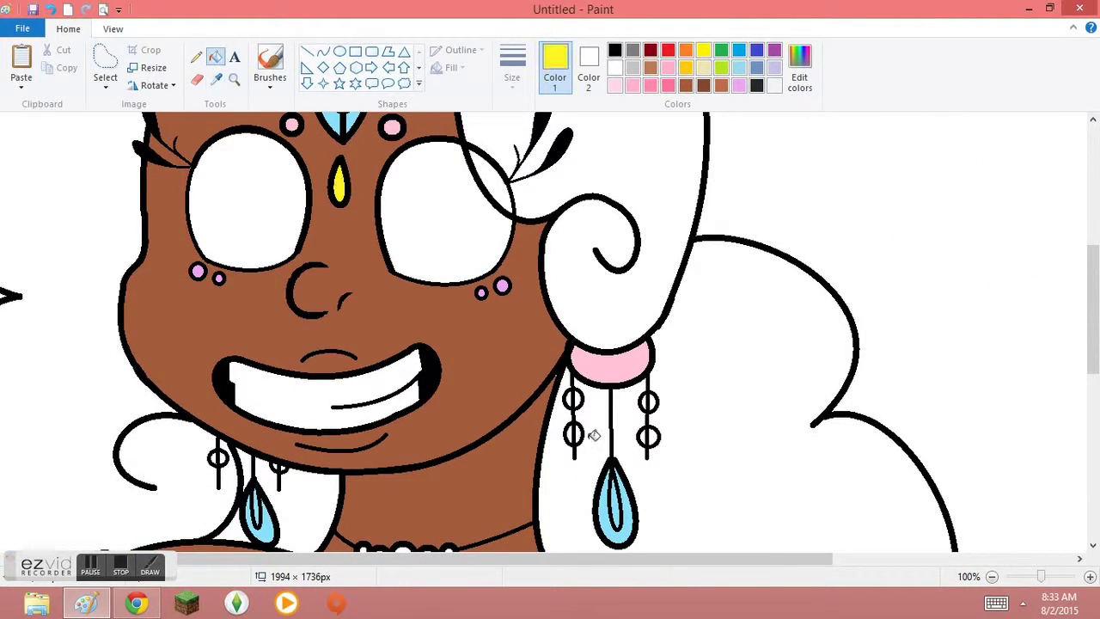
pyautogui.click(648, 401)
pyautogui.click(648, 438)
pyautogui.click(217, 457)
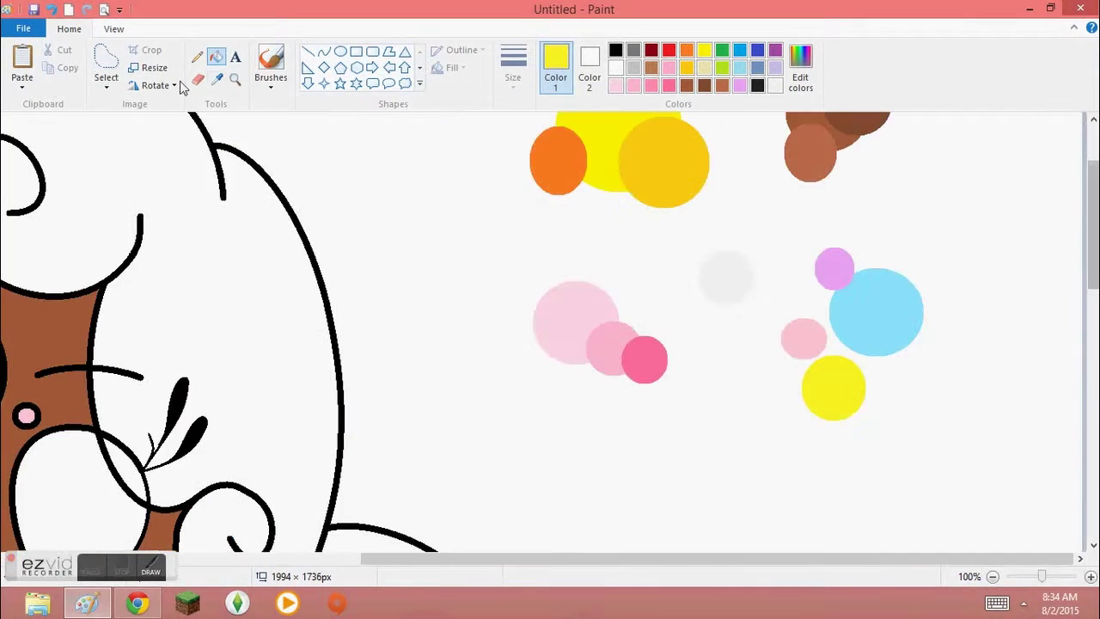
# Draw a thin pale pink curve below the left end of the neckline and fill the bodice area above it.
pyautogui.click(215, 79)
pyautogui.click(644, 358)
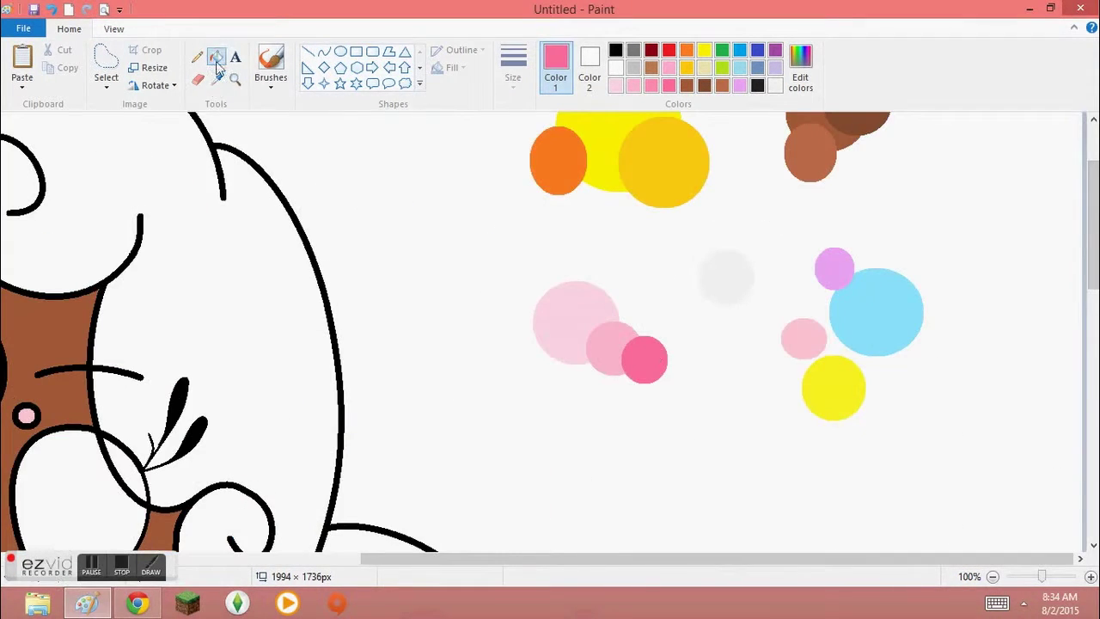
pyautogui.scroll(-3, 565, 344)
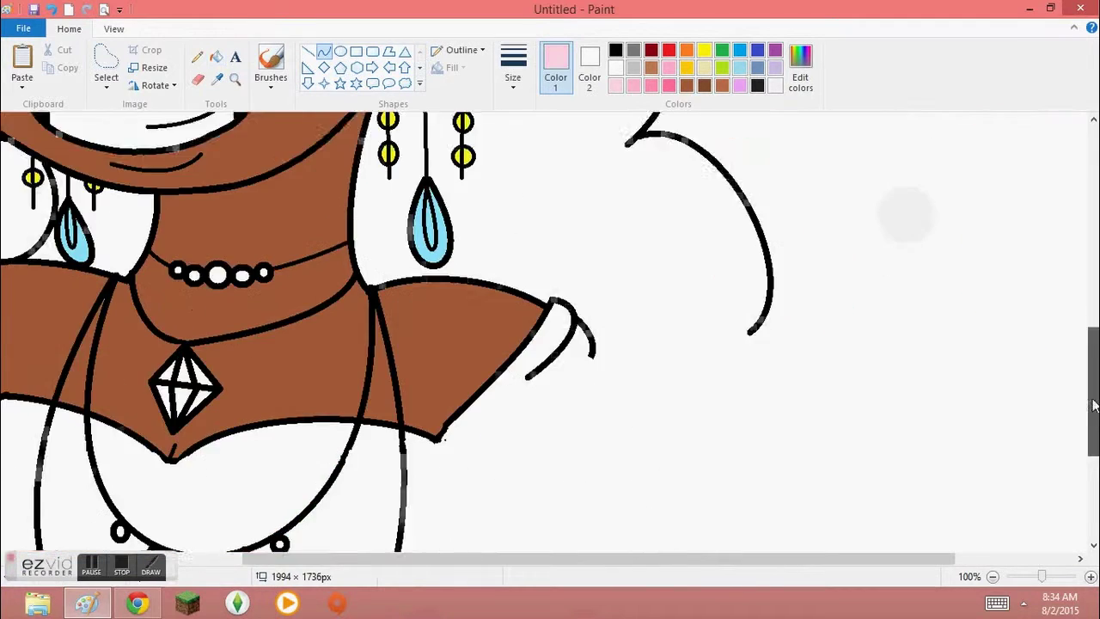
pyautogui.click(616, 85)
pyautogui.click(324, 51)
pyautogui.moveTo(232, 378); pyautogui.dragTo(290, 402)
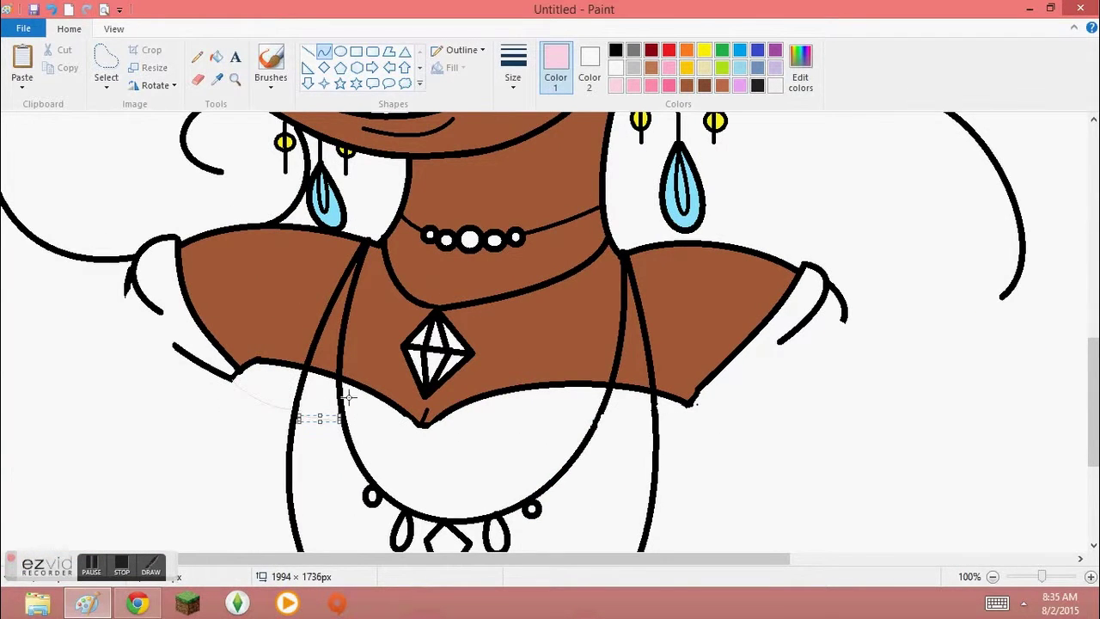
pyautogui.scroll(1, 347, 397)
pyautogui.scroll(-5, 403, 508)
pyautogui.hscroll(3, 403, 508)
pyautogui.click(216, 57)
pyautogui.click(318, 249)
# Extend the thin pale pink lower edge of the bodice across the bust to the right end of the neckline.
pyautogui.click(325, 52)
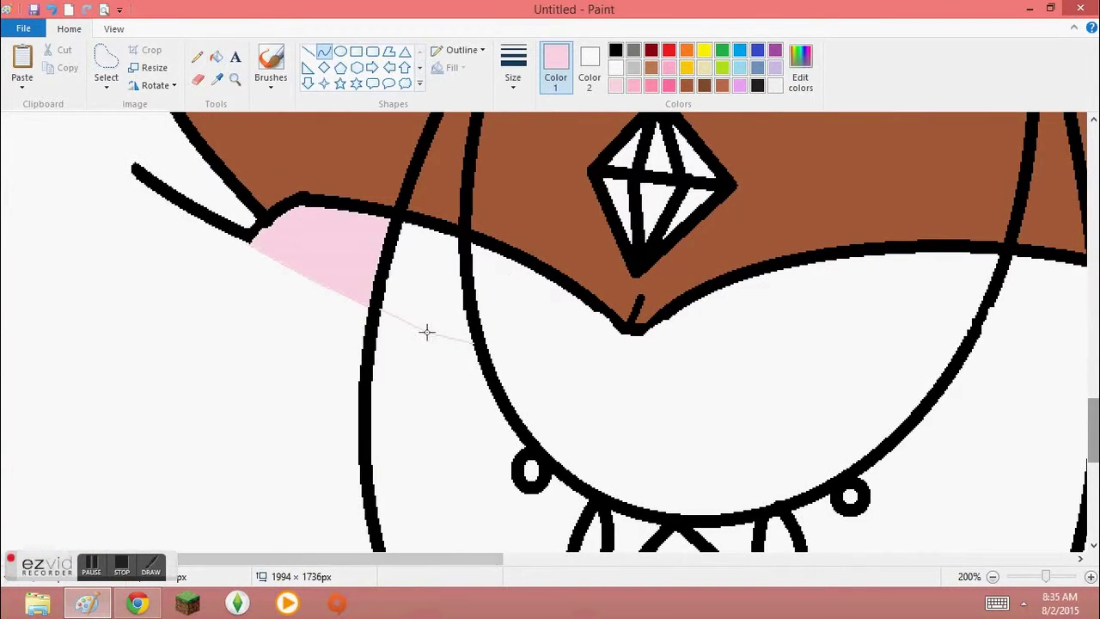
pyautogui.hscroll(3, 550, 344)
pyautogui.moveTo(344, 344); pyautogui.dragTo(785, 346)
pyautogui.moveTo(564, 346); pyautogui.dragTo(565, 417)
pyautogui.moveTo(416, 559); pyautogui.dragTo(473, 559)
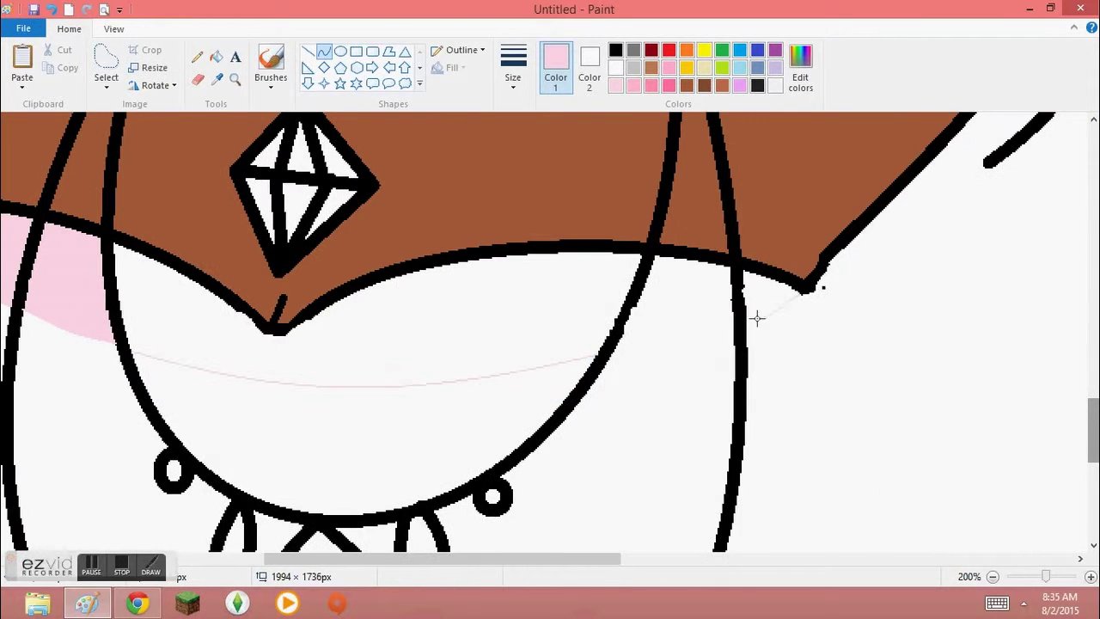
pyautogui.click(197, 56)
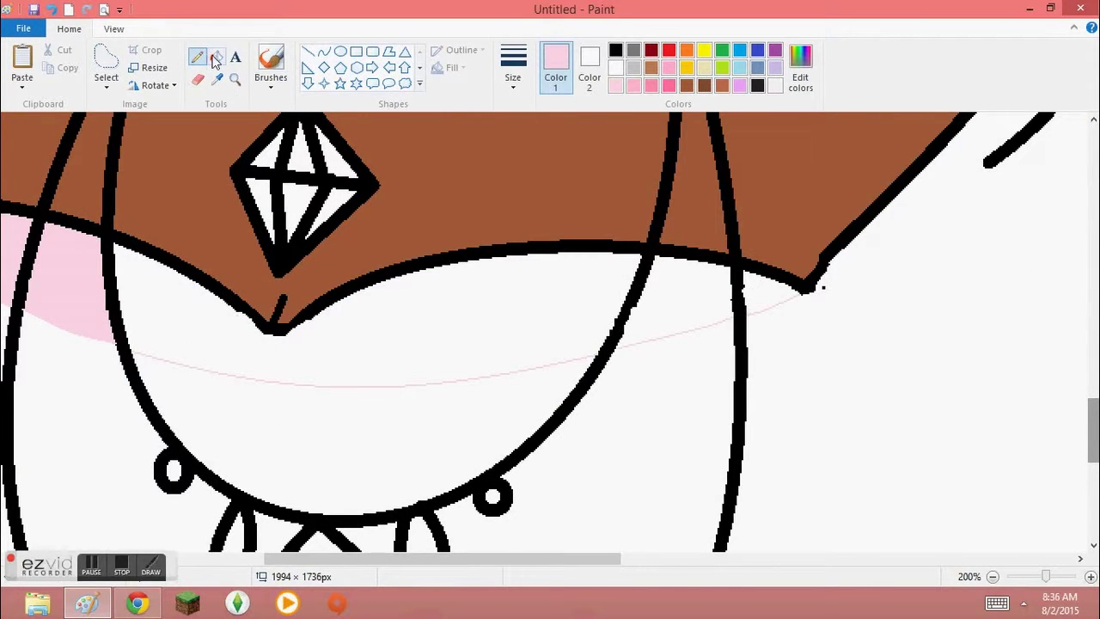
# Fill the bodice sections between the neckline and the lower curve with pale pink.
pyautogui.click(215, 57)
pyautogui.click(387, 318)
pyautogui.click(516, 430)
pyautogui.click(51, 9)
pyautogui.click(687, 292)
# Draw thin medium pink curves closing the open lower edge of the right sleeve cuff.
pyautogui.scroll(2, 550, 344)
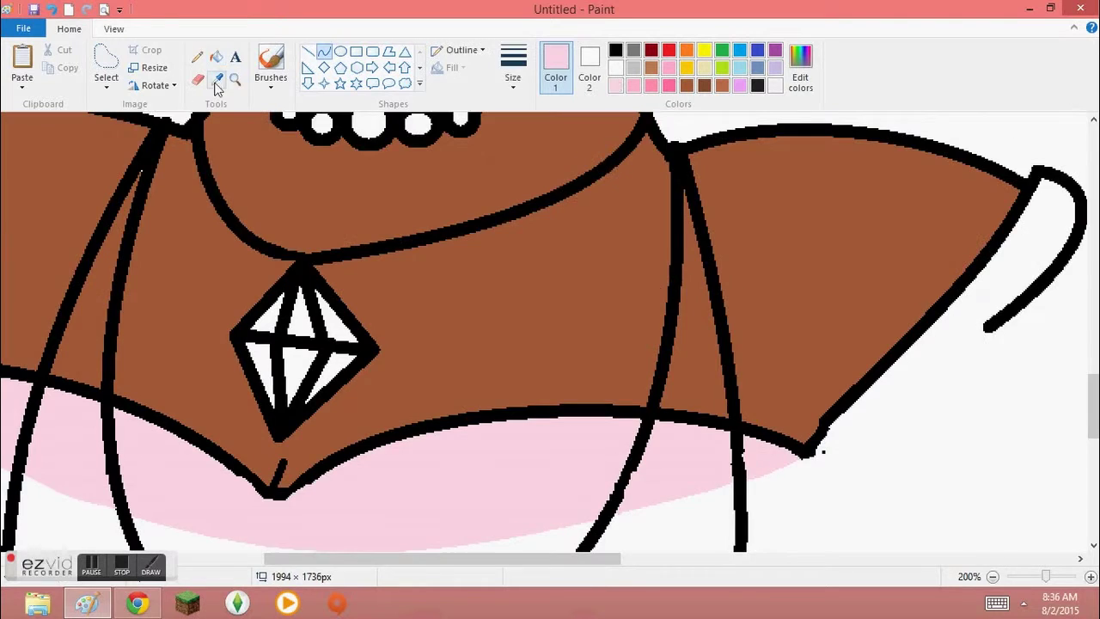
pyautogui.moveTo(442, 559); pyautogui.dragTo(745, 557)
pyautogui.moveTo(1094, 206)
pyautogui.mouseDown()
pyautogui.moveTo(1096, 419)
pyautogui.moveTo(1096, 393)
pyautogui.mouseUp()
pyautogui.moveTo(533, 461); pyautogui.dragTo(828, 297)
pyautogui.moveTo(680, 379); pyautogui.dragTo(662, 516)
pyautogui.moveTo(730, 404); pyautogui.dragTo(774, 283)
# Fill both off-shoulder sleeve cuffs with medium pink.
pyautogui.moveTo(514, 564); pyautogui.dragTo(156, 559)
pyautogui.click(216, 57)
pyautogui.click(185, 223)
pyautogui.hotkey('ctrl', 'pageup')
pyautogui.click(323, 50)
pyautogui.click(216, 57)
pyautogui.moveTo(1091, 406)
pyautogui.mouseDown()
pyautogui.moveTo(1092, 456)
pyautogui.moveTo(1091, 361)
pyautogui.moveTo(1091, 413)
pyautogui.mouseUp()
pyautogui.click(712, 307)
pyautogui.click(933, 221)
# Sample the forehead gem's light blue and fill the facets of the diamond pendant with it.
pyautogui.hscroll(-2, 933, 221)
pyautogui.scroll(-5, 550, 331)
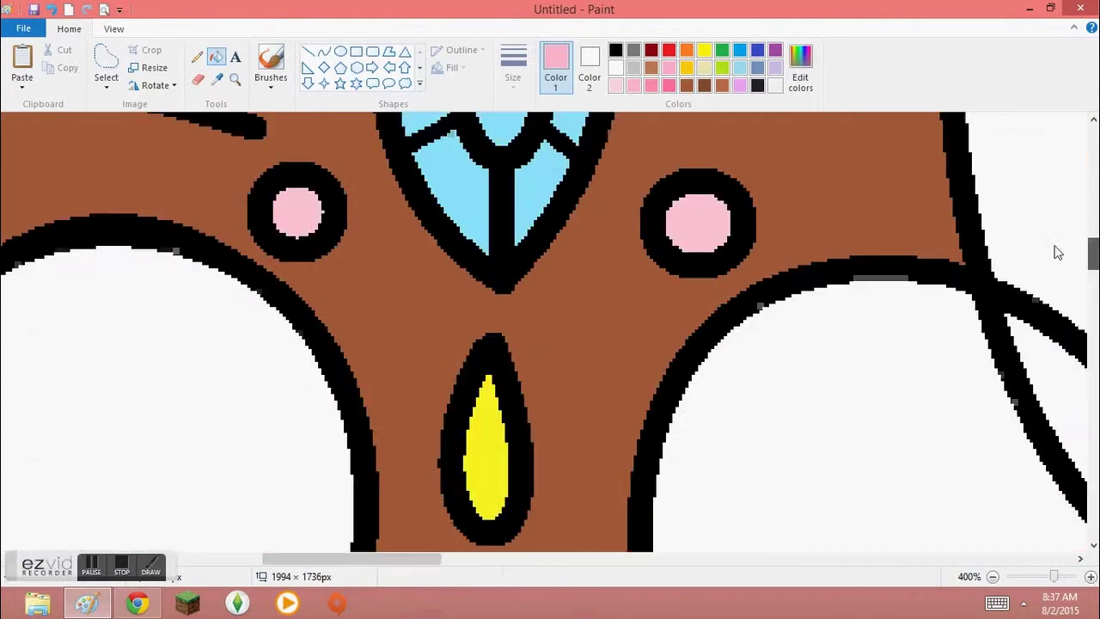
pyautogui.click(216, 78)
pyautogui.click(605, 206)
pyautogui.scroll(5, 630, 361)
pyautogui.click(524, 439)
pyautogui.click(602, 442)
pyautogui.click(675, 331)
# Fill the five round beads of the choker with pink.
pyautogui.scroll(3, 630, 361)
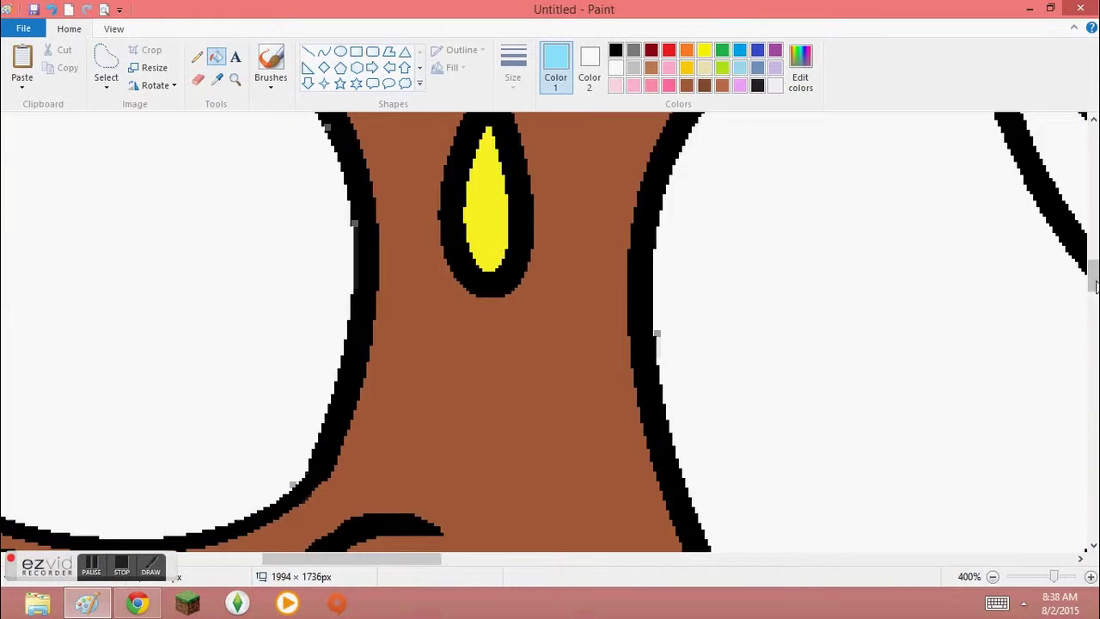
pyautogui.click(615, 85)
pyautogui.click(582, 372)
pyautogui.click(648, 393)
pyautogui.click(740, 391)
pyautogui.click(851, 383)
pyautogui.click(925, 383)
# Sample golden yellow from the swatches and draw curved iris outlines inside both eyes.
pyautogui.hscroll(5, 925, 383)
pyautogui.scroll(3, 551, 331)
pyautogui.click(215, 78)
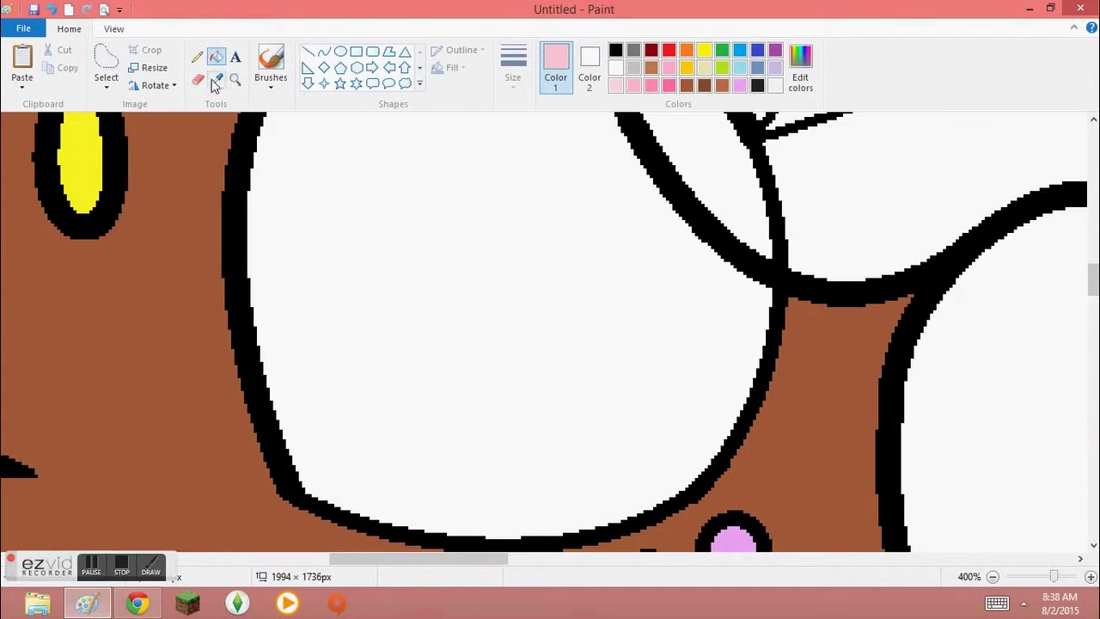
pyautogui.click(74, 160)
pyautogui.scroll(-4, 230, 79)
pyautogui.click(216, 78)
pyautogui.click(599, 146)
pyautogui.scroll(1, 599, 146)
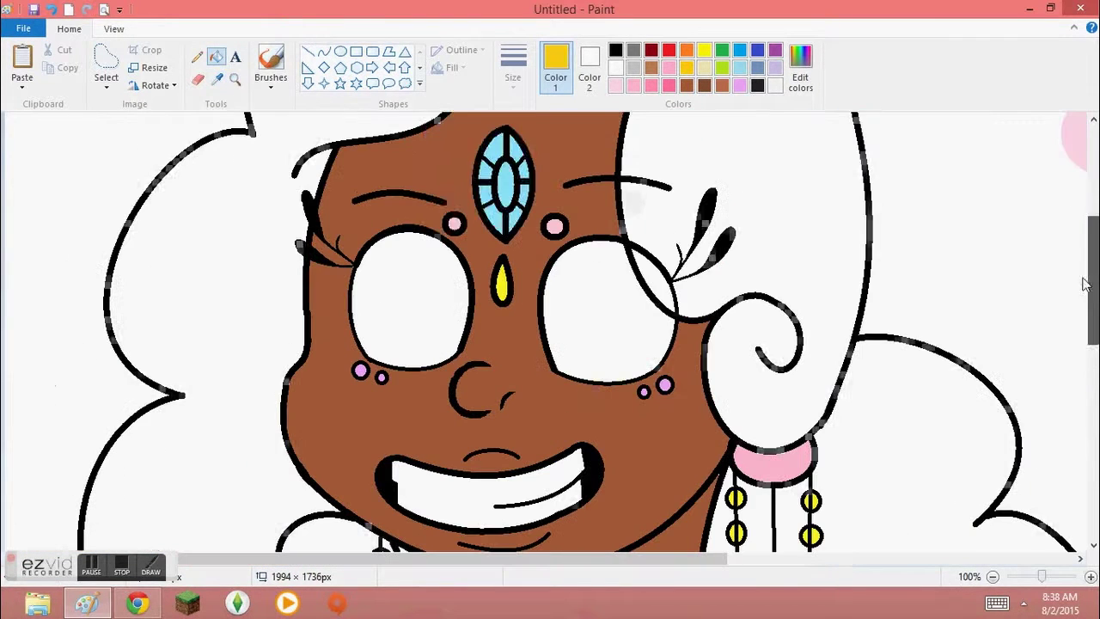
pyautogui.click(323, 52)
pyautogui.moveTo(560, 252); pyautogui.dragTo(674, 329)
pyautogui.moveTo(617, 292); pyautogui.dragTo(613, 375)
pyautogui.moveTo(468, 246)
pyautogui.mouseDown()
pyautogui.moveTo(346, 316)
pyautogui.moveTo(422, 295)
pyautogui.moveTo(389, 297)
pyautogui.mouseUp()
# Fill both irises with bright yellow.
pyautogui.click(215, 56)
pyautogui.hscroll(5, 222, 81)
pyautogui.scroll(2, 222, 82)
pyautogui.click(704, 50)
pyautogui.click(206, 464)
pyautogui.click(26, 455)
# Draw a golden yellow shading curve across the lower part of each iris.
pyautogui.scroll(1, 129, 464)
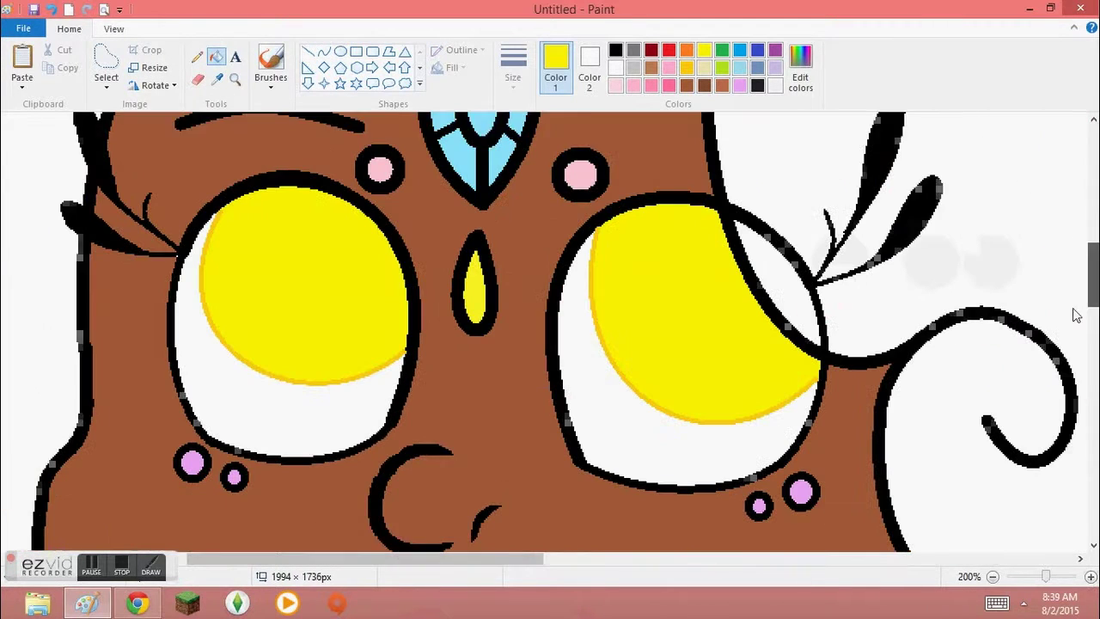
pyautogui.click(216, 78)
pyautogui.click(326, 353)
pyautogui.click(323, 52)
pyautogui.moveTo(202, 268); pyautogui.dragTo(404, 287)
pyautogui.moveTo(302, 280); pyautogui.dragTo(303, 294)
pyautogui.moveTo(593, 290); pyautogui.dragTo(820, 320)
pyautogui.moveTo(705, 305); pyautogui.dragTo(660, 309)
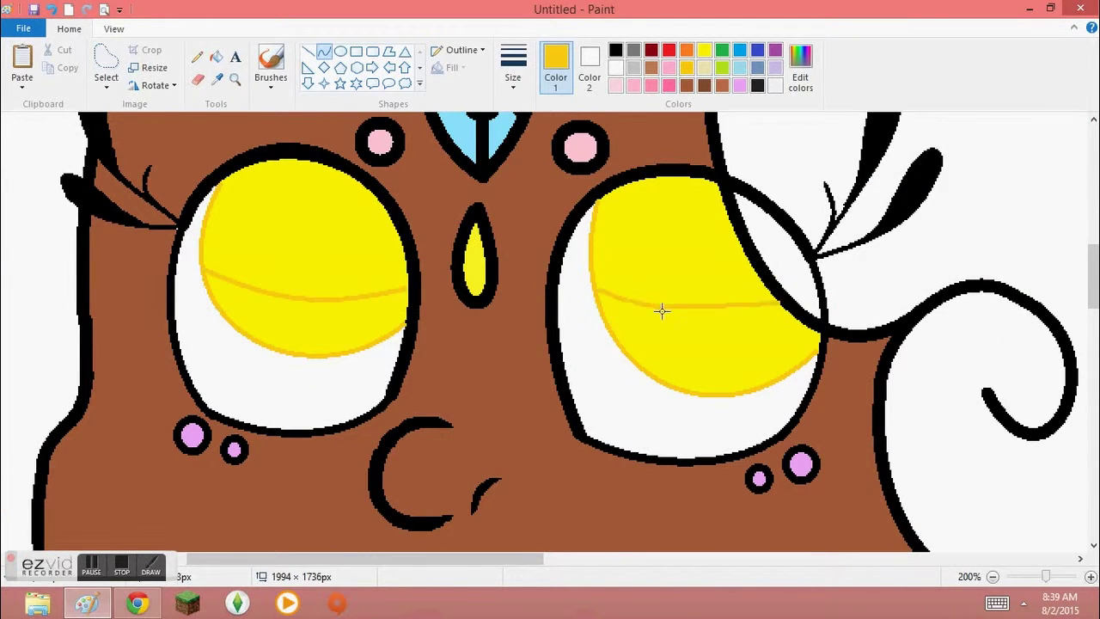
# Fill the lower part of both irises with golden yellow.
pyautogui.click(216, 57)
pyautogui.click(705, 361)
pyautogui.click(301, 327)
# Extend the golden shading up the left side of both irises with curves and fill the enclosed slivers.
pyautogui.click(324, 52)
pyautogui.moveTo(593, 230); pyautogui.dragTo(636, 301)
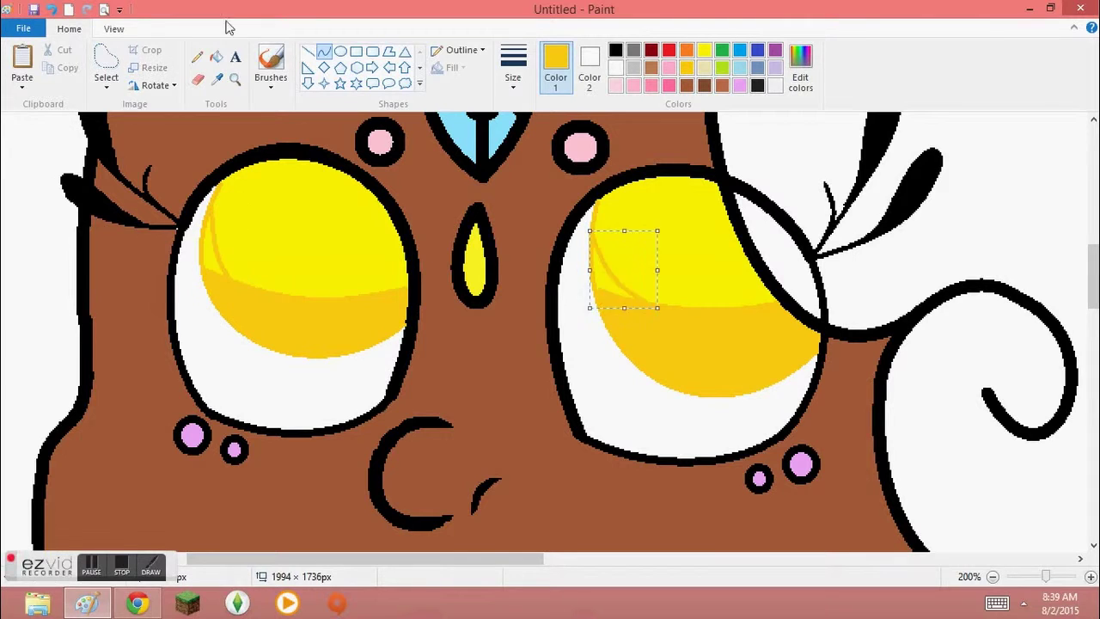
pyautogui.click(215, 56)
pyautogui.click(213, 249)
pyautogui.click(635, 293)
# Mix custom pale yellow shades and colour the part of the right eye that lies behind the hair.
pyautogui.click(323, 52)
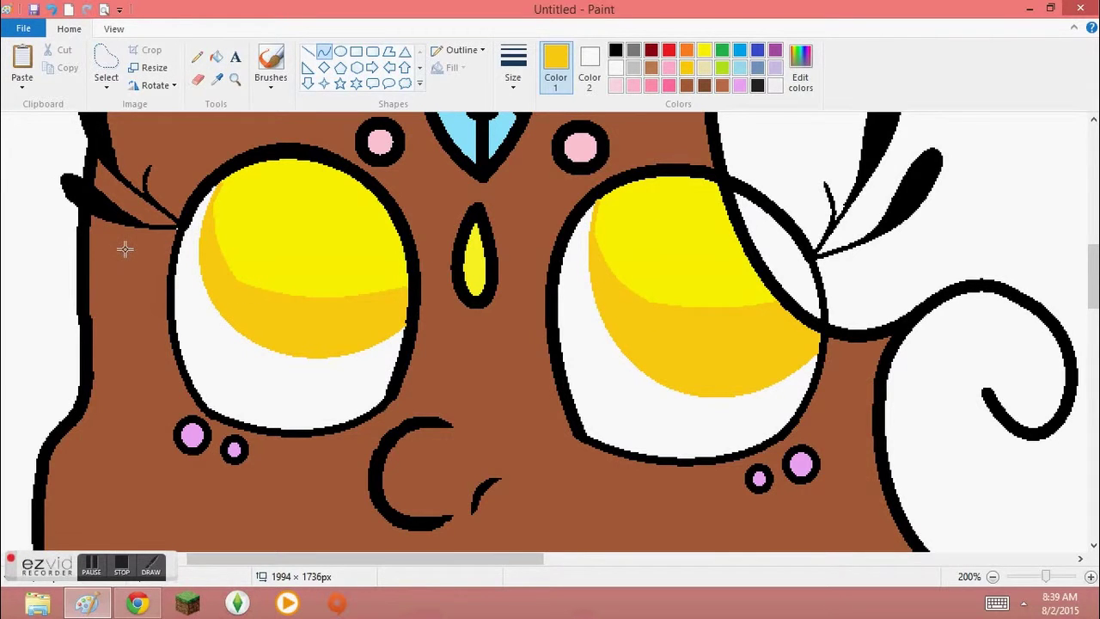
pyautogui.click(800, 68)
pyautogui.click(708, 205)
pyautogui.click(401, 407)
pyautogui.click(216, 57)
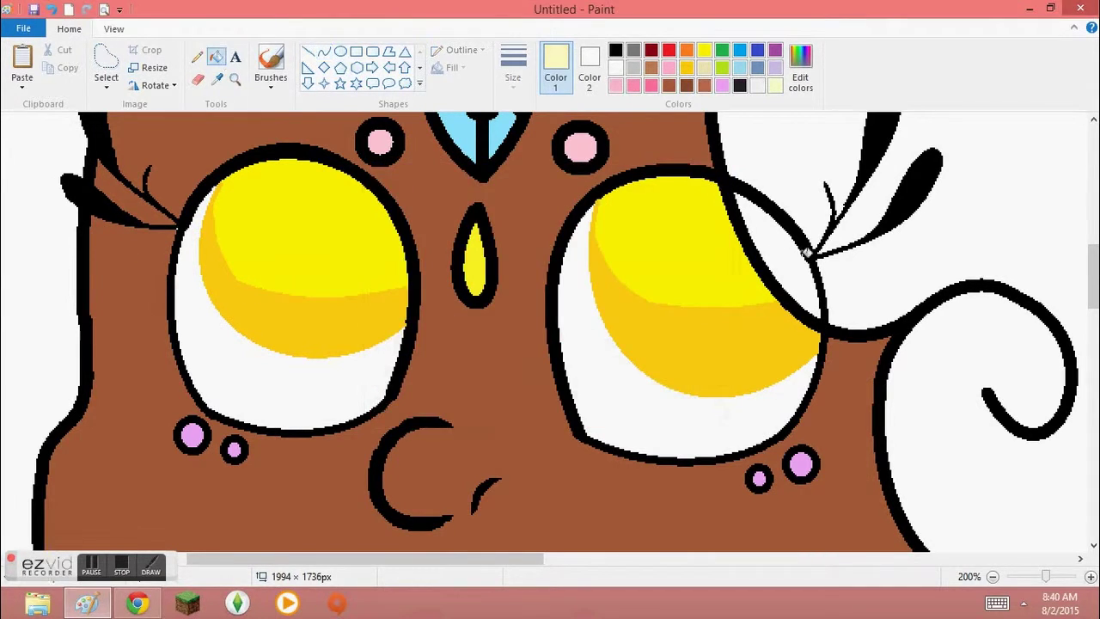
pyautogui.click(800, 69)
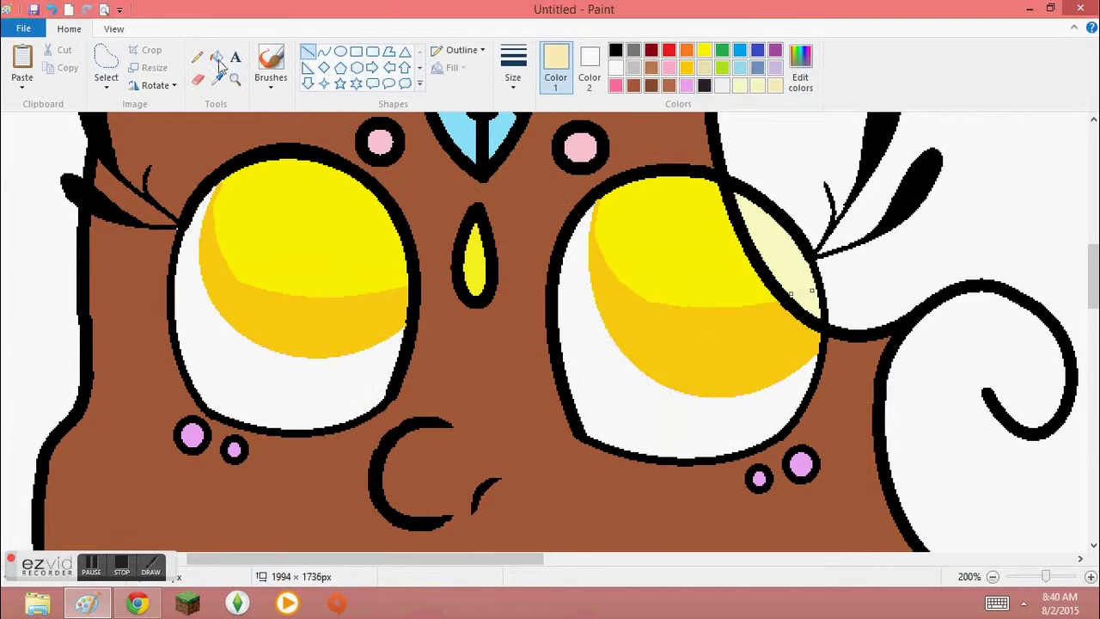
pyautogui.scroll(-5, 989, 280)
pyautogui.keyDown('ctrl'); pyautogui.scroll(-3, 988, 279); pyautogui.keyUp('ctrl')
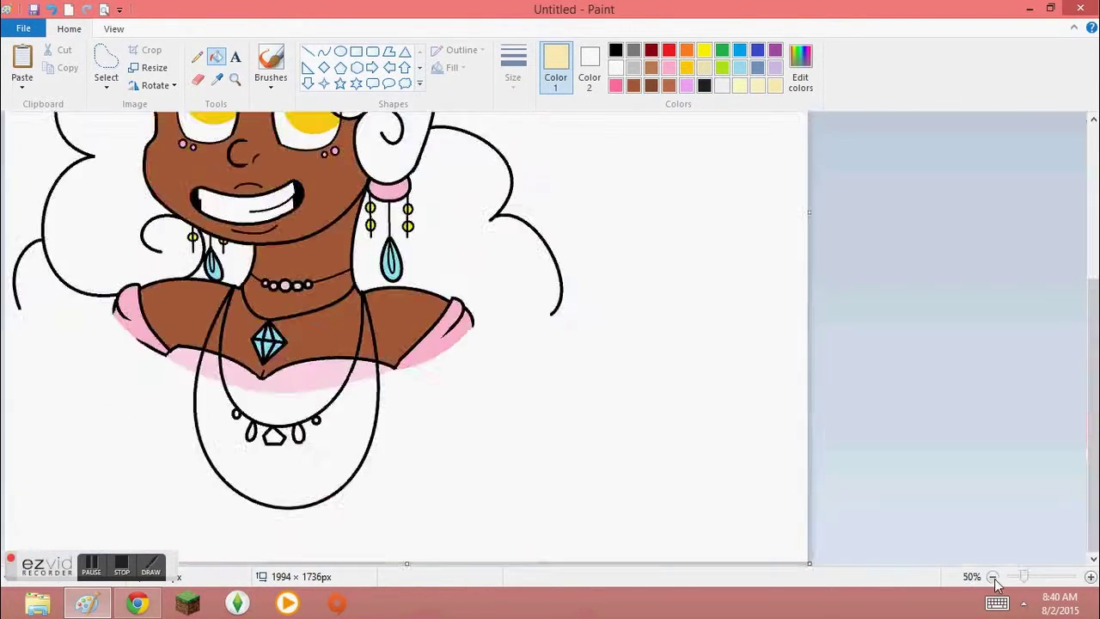
pyautogui.keyDown('ctrl'); pyautogui.scroll(3, 128, 172); pyautogui.keyUp('ctrl')
pyautogui.scroll(-5, 550, 344)
pyautogui.hscroll(3, 550, 344)
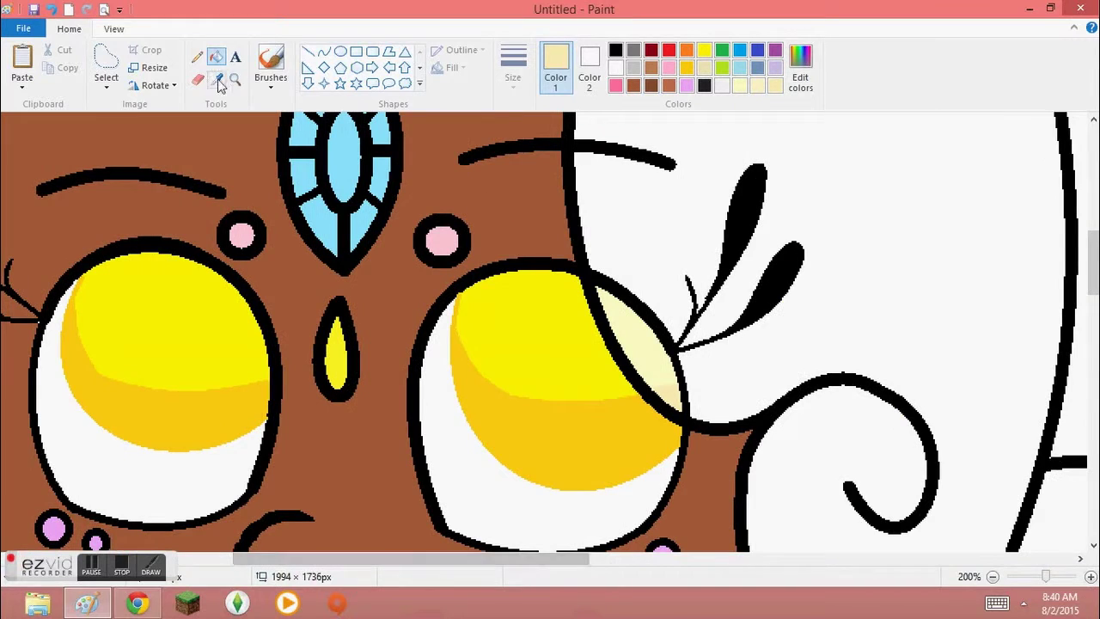
pyautogui.scroll(-3, 1031, 567)
pyautogui.click(1089, 577)
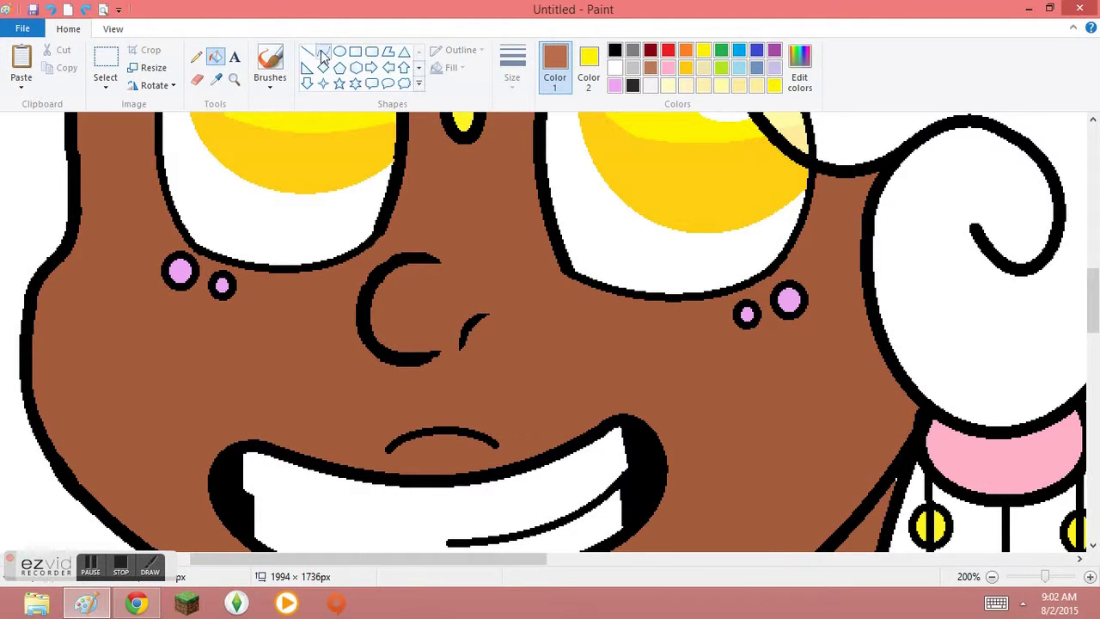
# Outline a face highlight with thin light brown curves from the left jaw to the nose and from the nose to the right jaw.
pyautogui.click(323, 53)
pyautogui.moveTo(103, 512); pyautogui.dragTo(353, 311)
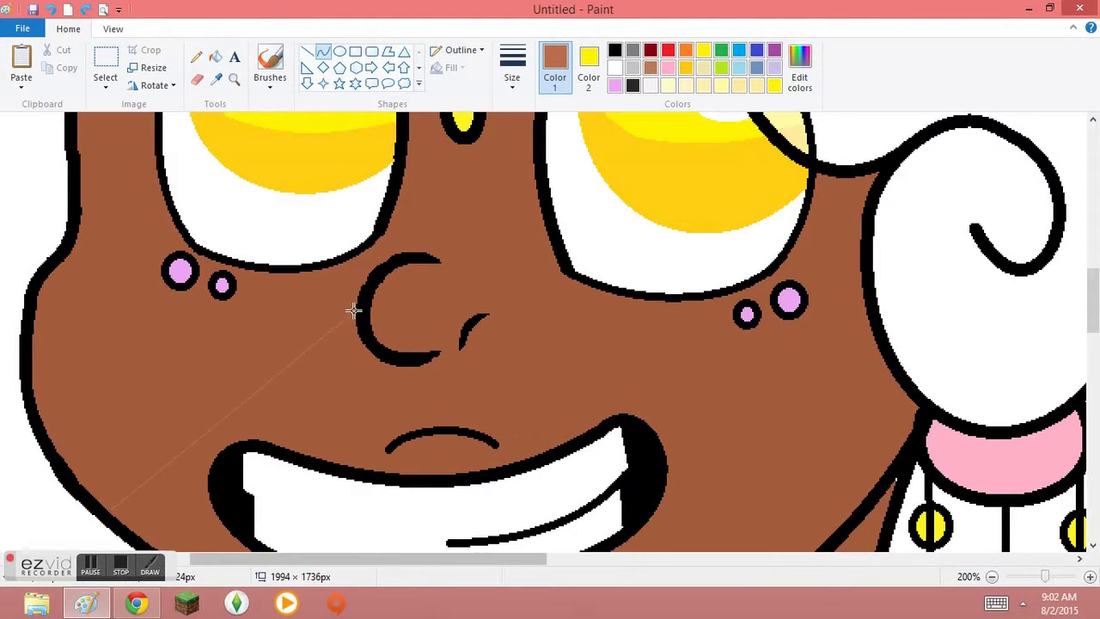
pyautogui.moveTo(507, 273); pyautogui.dragTo(885, 477)
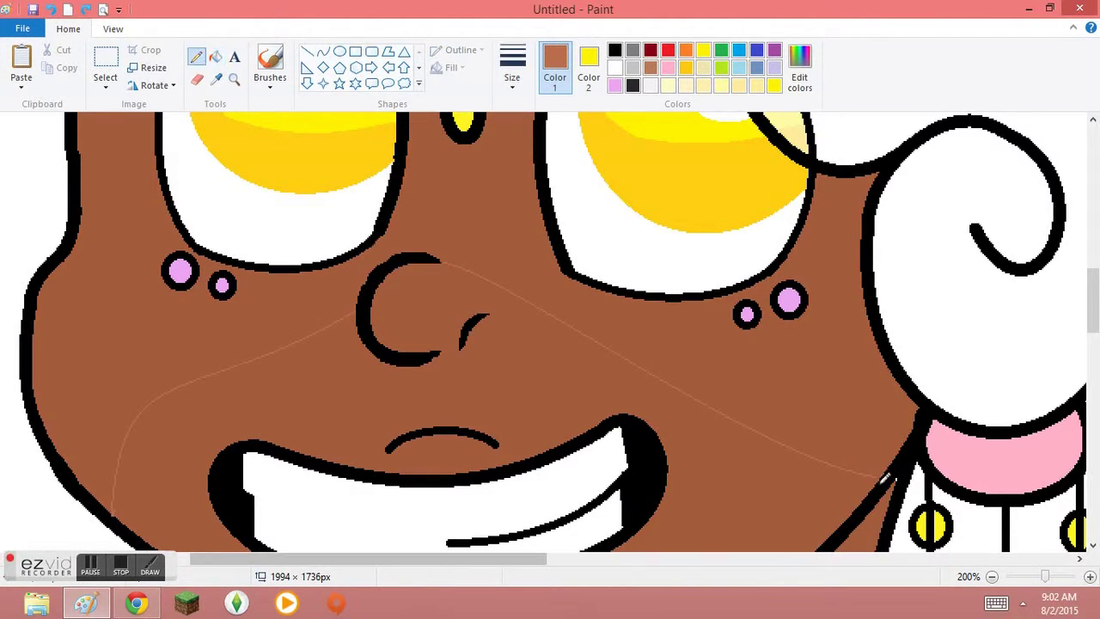
pyautogui.click(215, 56)
# Check the shading on the whole portrait and undo the last change.
pyautogui.hotkey('ctrl', 'pagedown')
pyautogui.hotkey('ctrl', 'pagedown')
pyautogui.hotkey('ctrl', 'pagedown')
pyautogui.click(51, 10)
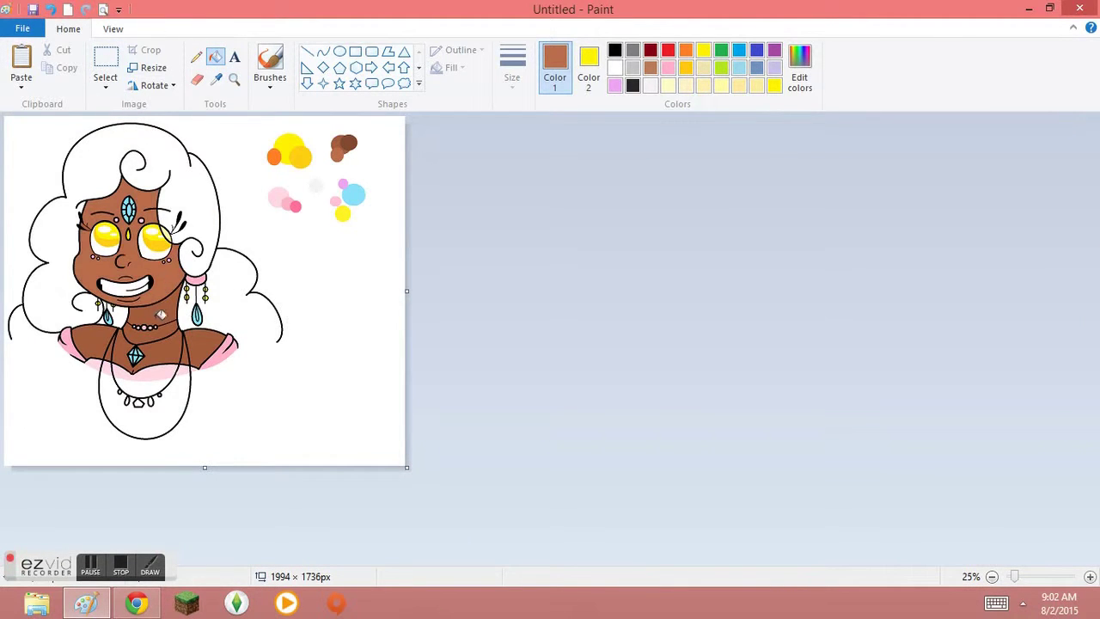
pyautogui.hotkey('ctrl', 'pageup')
pyautogui.click(323, 52)
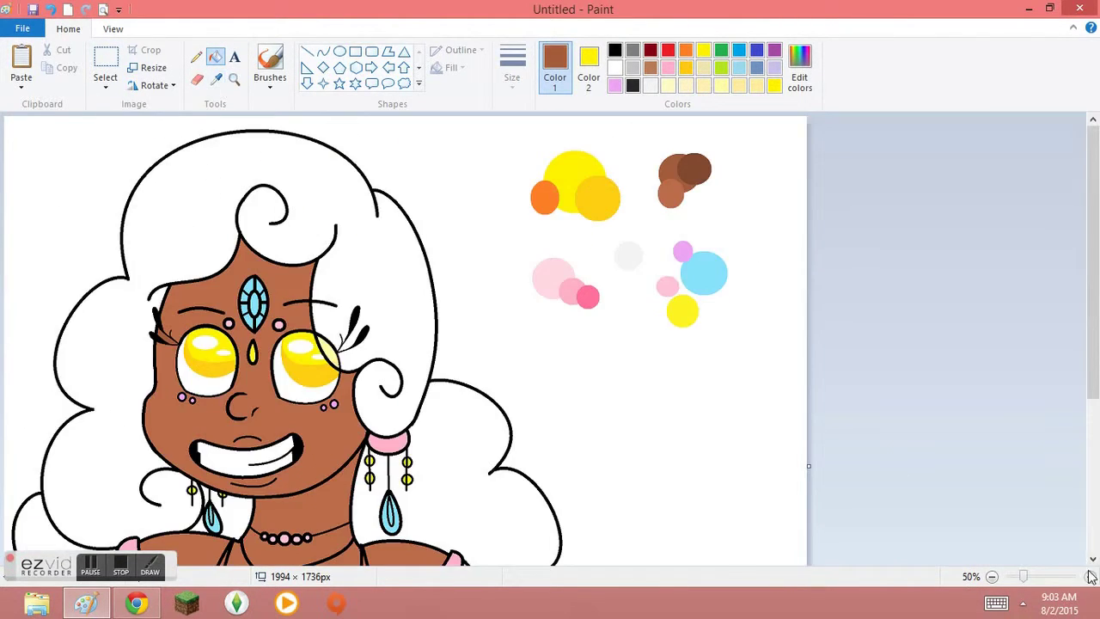
# Outline skin shadows with thin brown curves beside and between the eyes, on the right cheek and across the upper neck.
pyautogui.hotkey('ctrl', 'pageup')
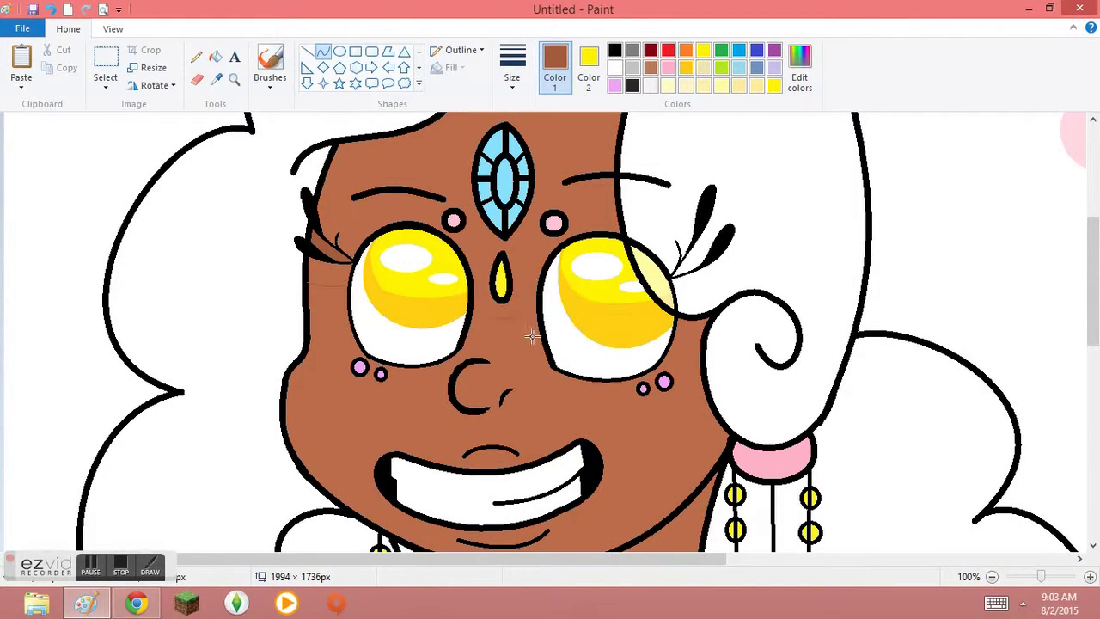
pyautogui.moveTo(459, 561); pyautogui.dragTo(539, 560)
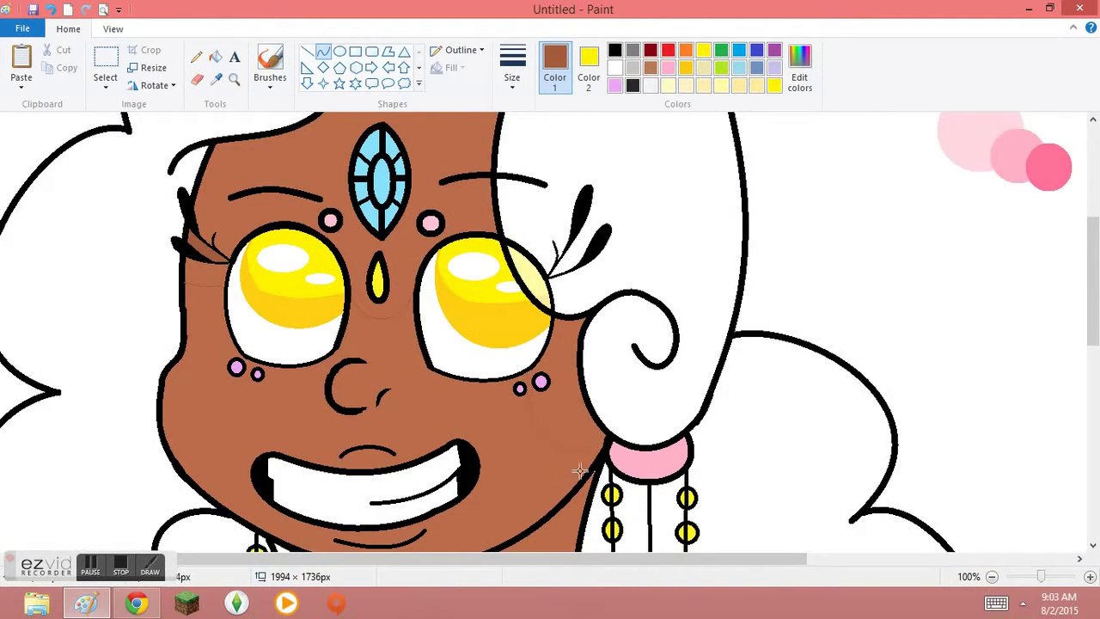
pyautogui.scroll(-3, 547, 337)
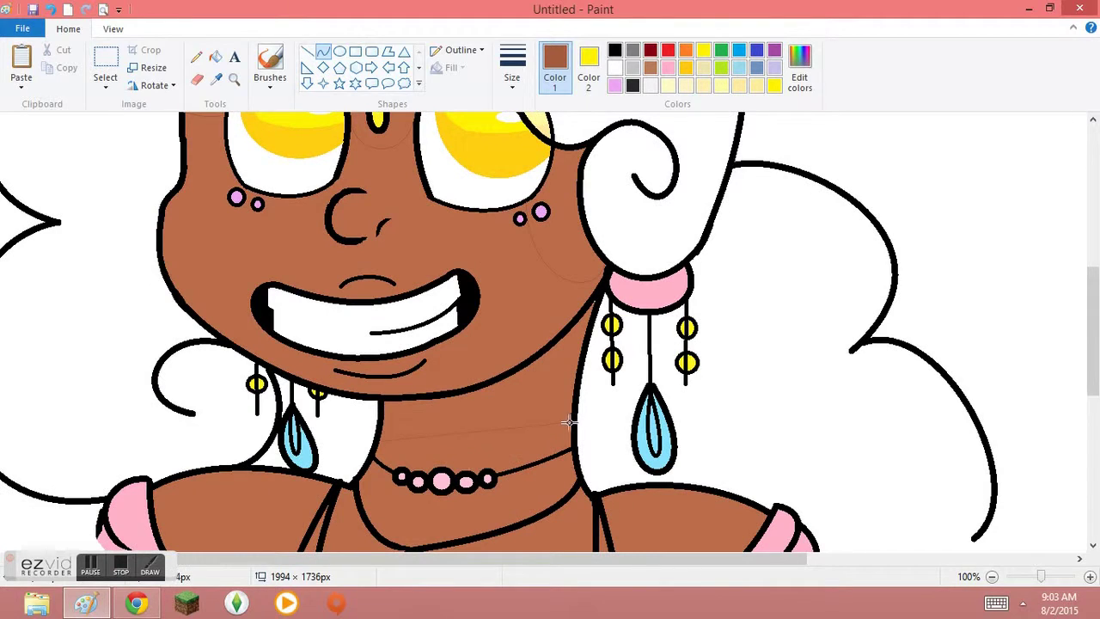
pyautogui.click(307, 52)
pyautogui.click(196, 56)
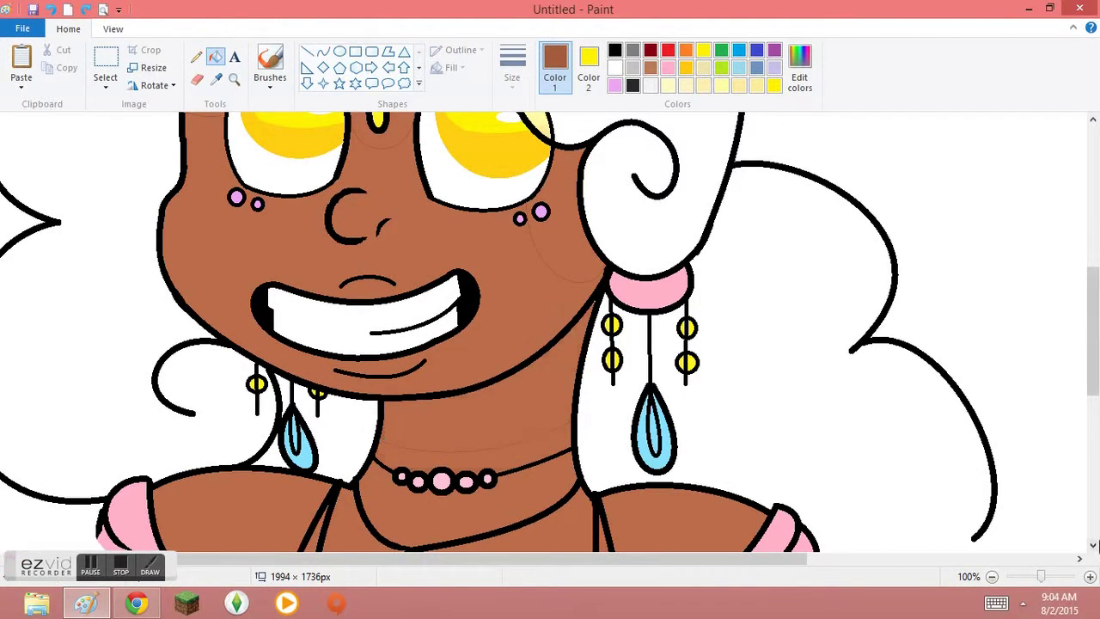
# Close gaps in the shadow outlines and fill the forehead, right cheek and upper neck with the darker brown.
pyautogui.scroll(1, 700, 255)
pyautogui.hscroll(5, 701, 256)
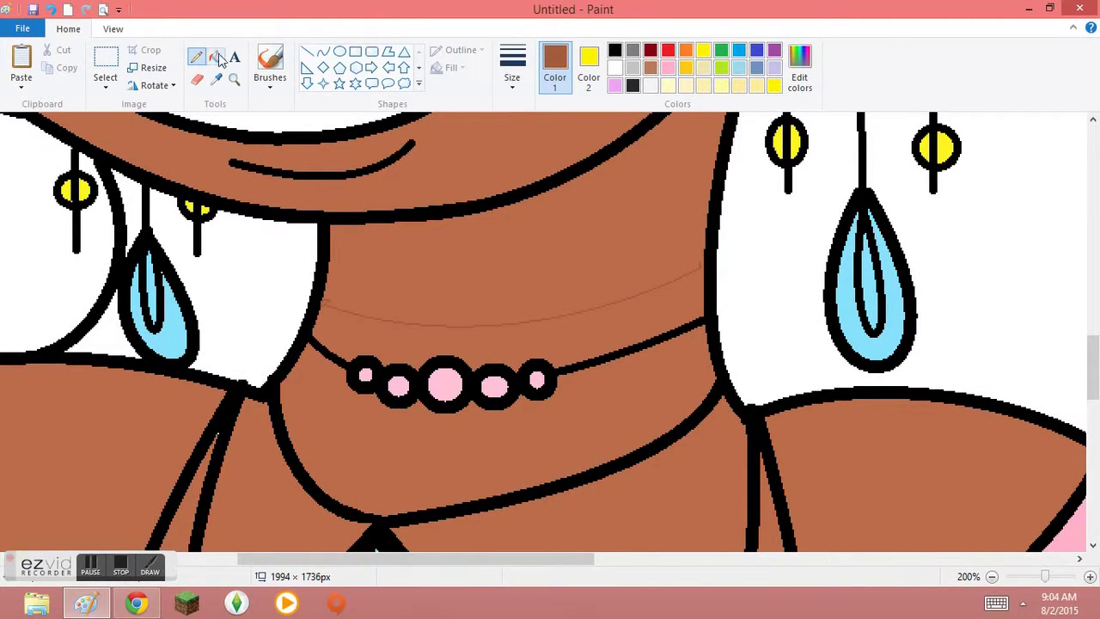
pyautogui.scroll(10, 730, 405)
pyautogui.hscroll(-3, 356, 503)
pyautogui.click(215, 57)
pyautogui.click(991, 577)
pyautogui.click(992, 577)
pyautogui.click(992, 576)
pyautogui.click(1090, 577)
pyautogui.click(1089, 576)
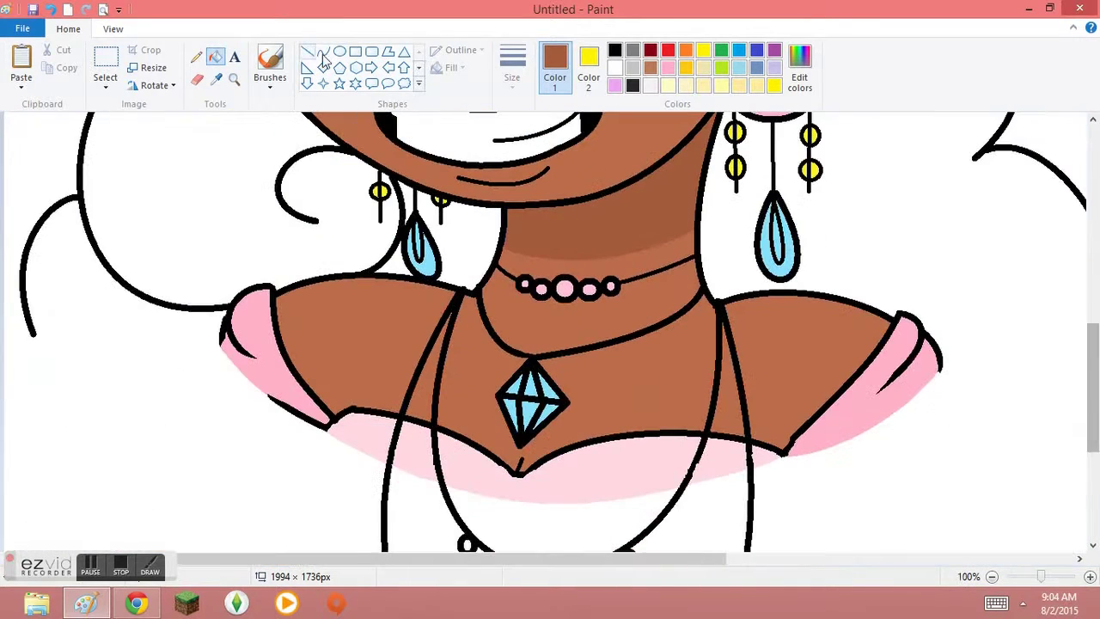
# Draw brown shadow curves under the bead necklace and around the diamond pendant on the chest, and fill the enclosed skin.
pyautogui.click(323, 53)
pyautogui.moveTo(490, 273); pyautogui.dragTo(694, 277)
pyautogui.click(635, 346)
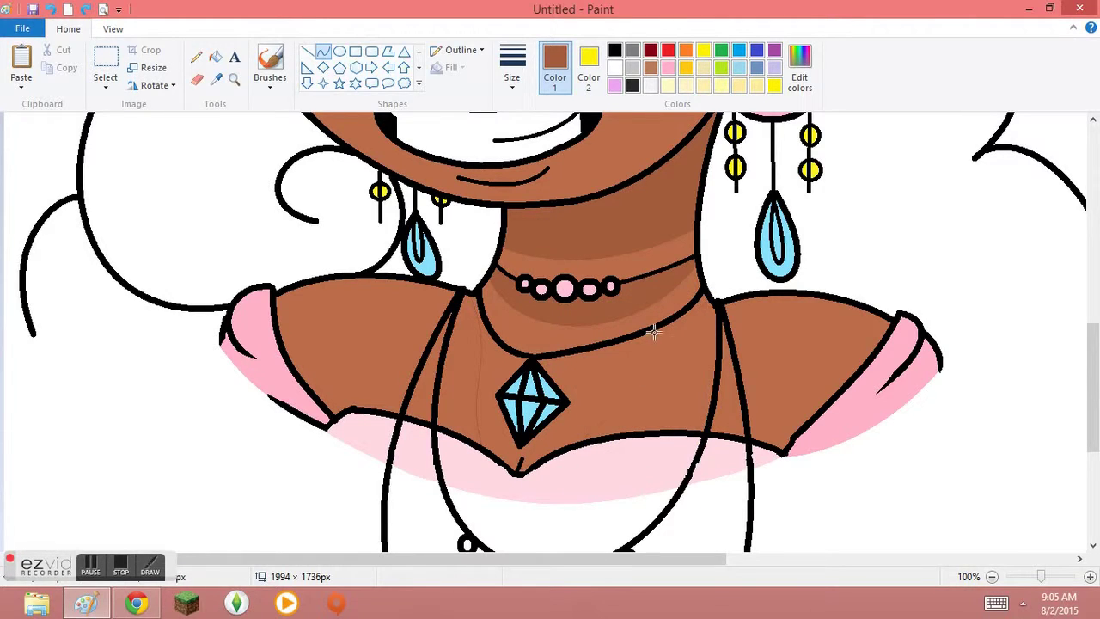
pyautogui.click(196, 56)
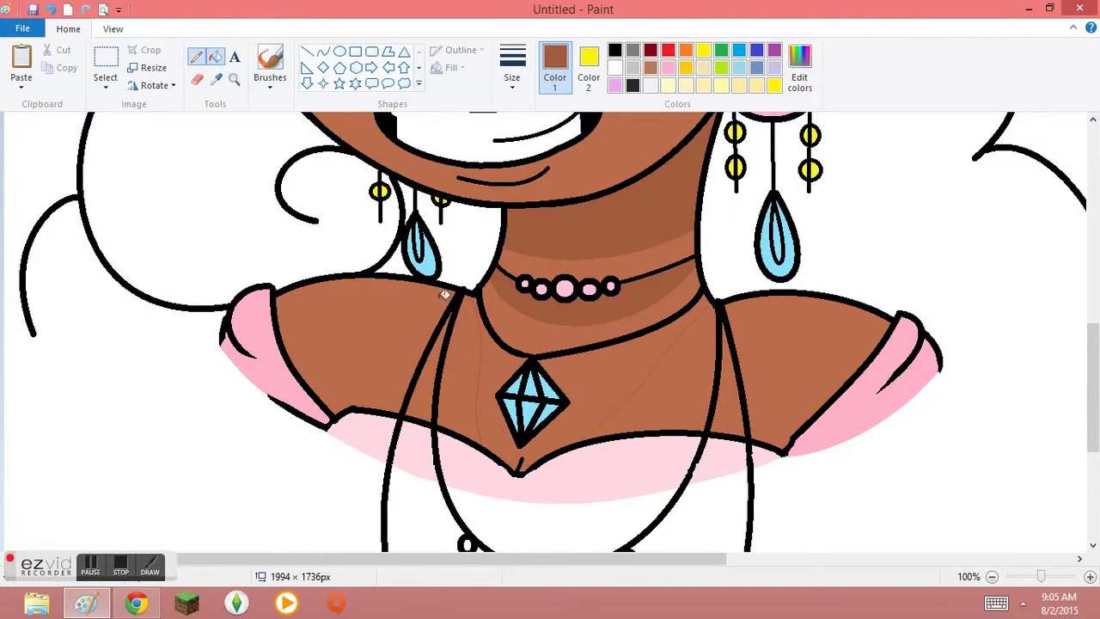
pyautogui.click(215, 56)
pyautogui.click(575, 366)
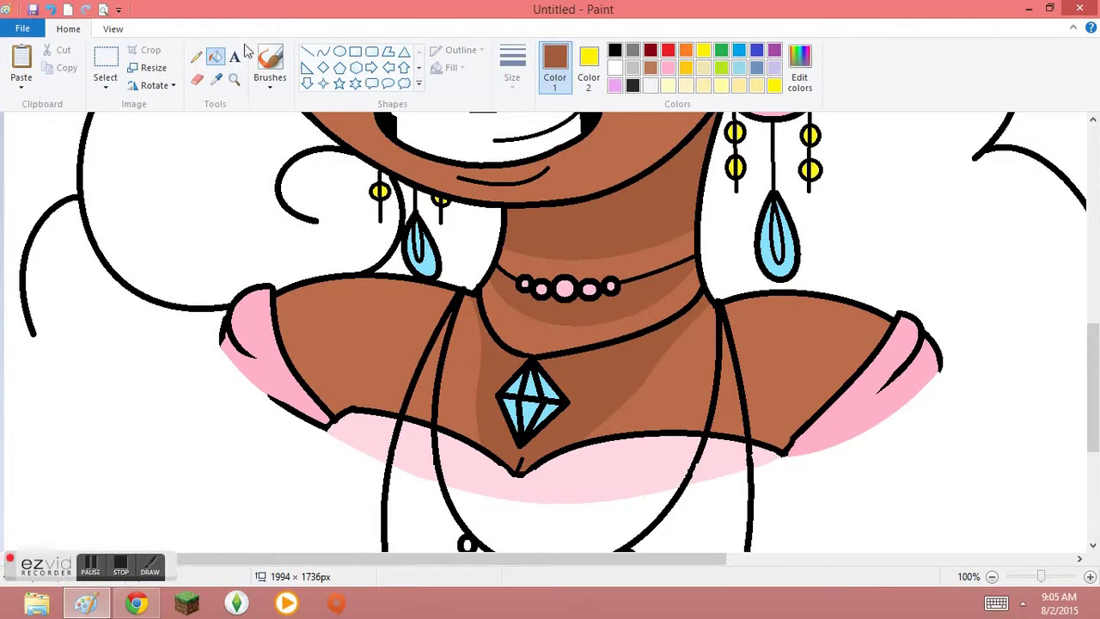
# Shade both shoulders beside the long necklace strands with brown curves and fills, and undo the last fill on the right shoulder.
pyautogui.click(322, 51)
pyautogui.click(215, 57)
pyautogui.click(396, 361)
pyautogui.click(817, 361)
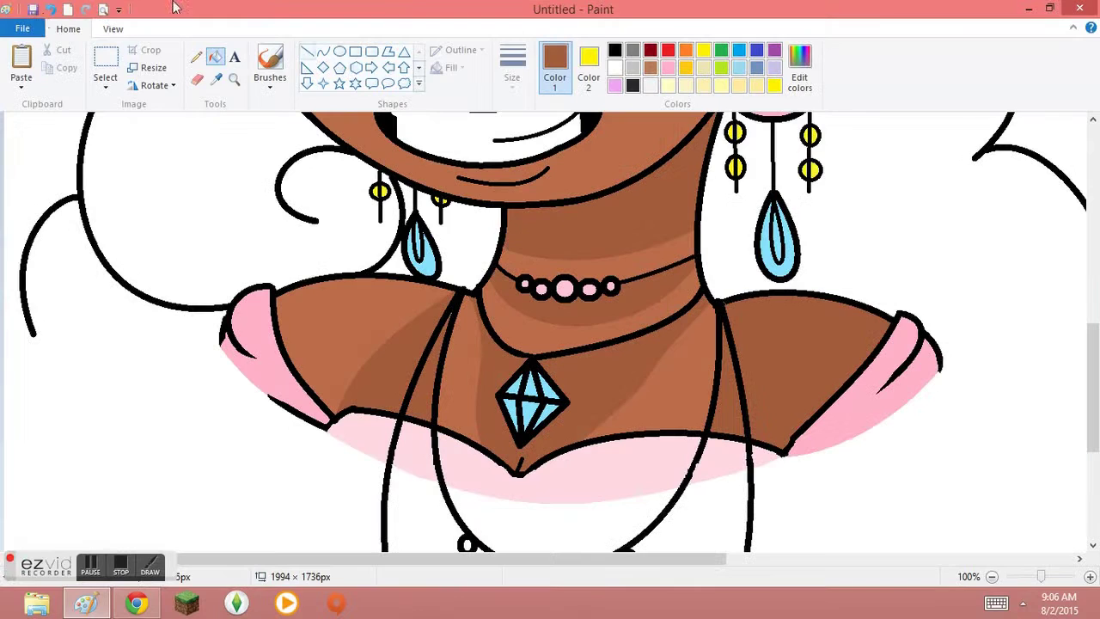
pyautogui.hotkey('ctrl', 'z')
# Extend the brown shoulder shadows up along both pink sleeves with curves and fill them.
pyautogui.click(324, 53)
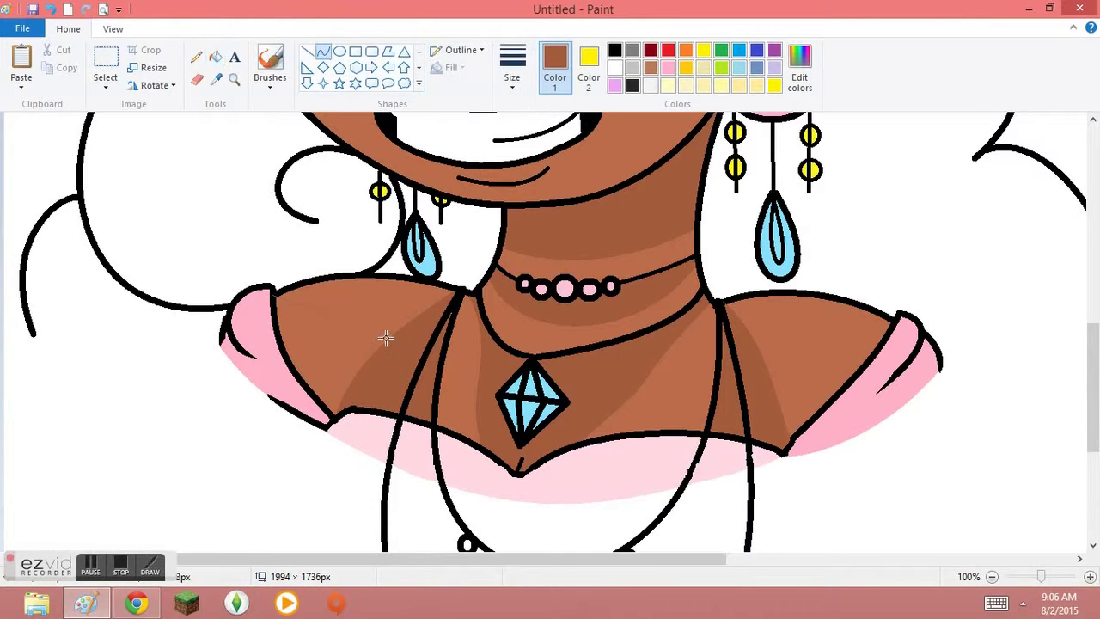
pyautogui.click(215, 57)
pyautogui.click(314, 344)
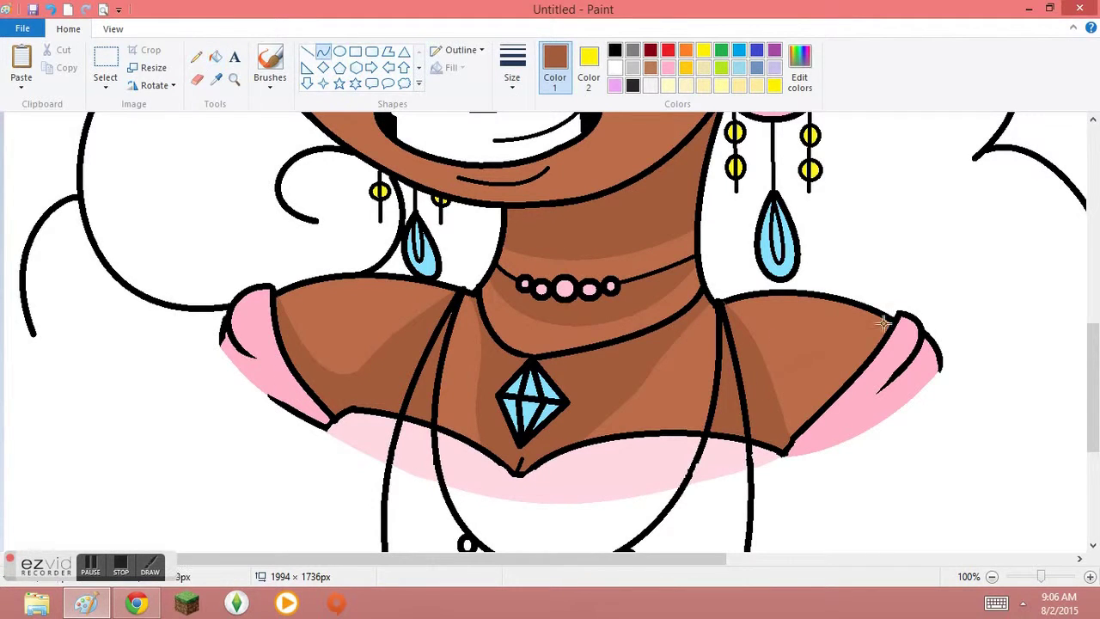
pyautogui.click(215, 56)
pyautogui.click(830, 378)
# Switch to the darkest brown of the colour swatches and outline a deeper shadow across the forehead, passing the eyebrows and gem tip.
pyautogui.scroll(5, 1002, 359)
pyautogui.hscroll(10, 719, 550)
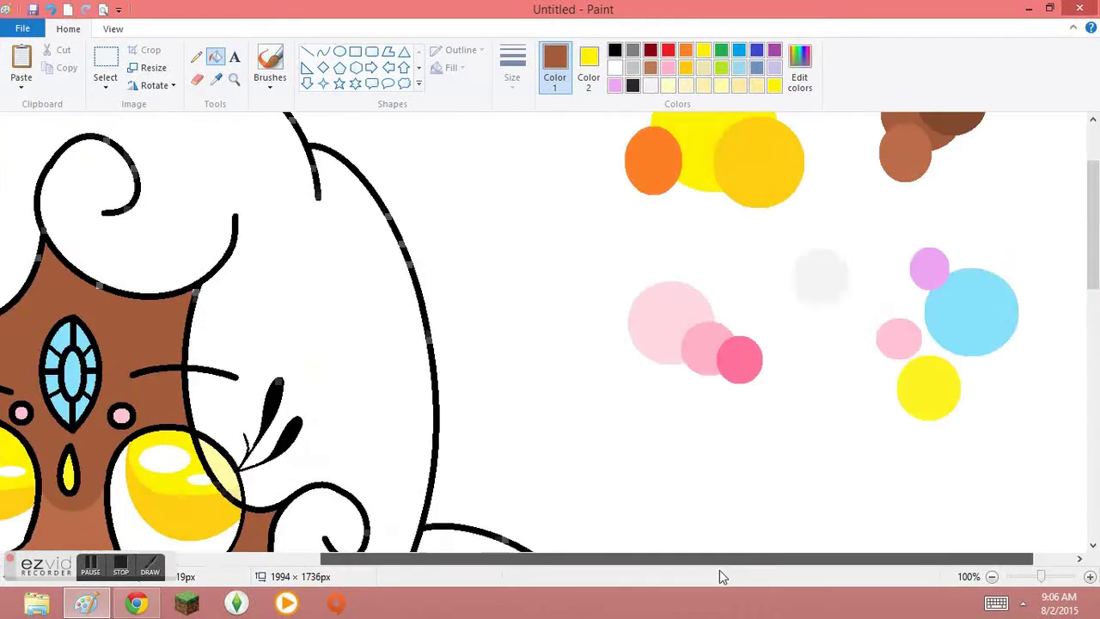
pyautogui.click(323, 52)
pyautogui.hscroll(-7, 258, 344)
pyautogui.scroll(-3, 115, 376)
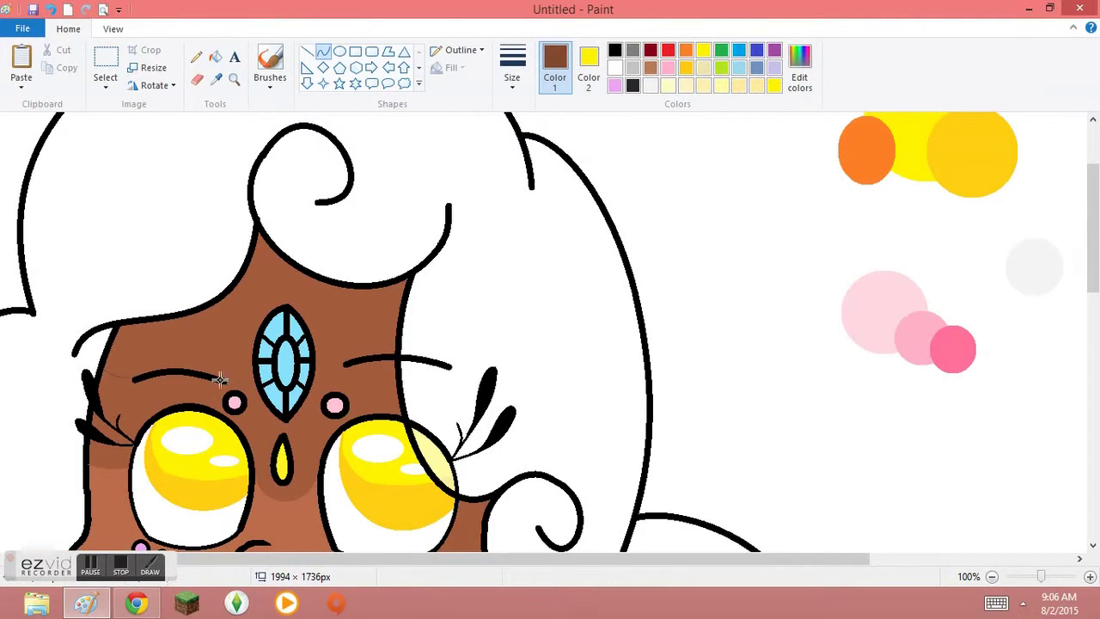
pyautogui.click(196, 57)
pyautogui.click(235, 79)
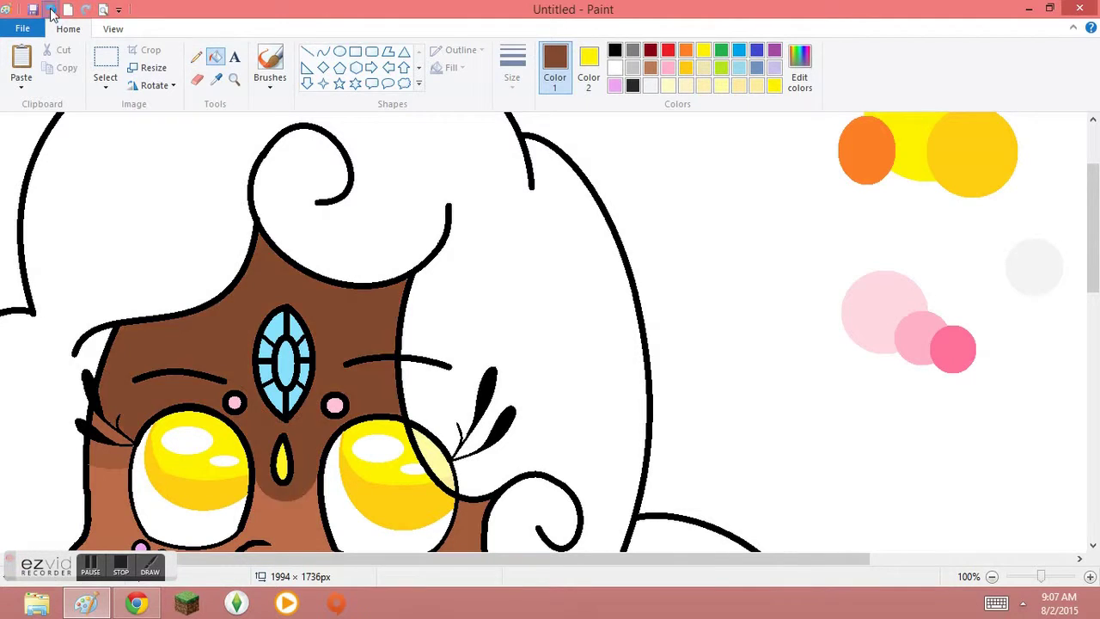
pyautogui.click(310, 404)
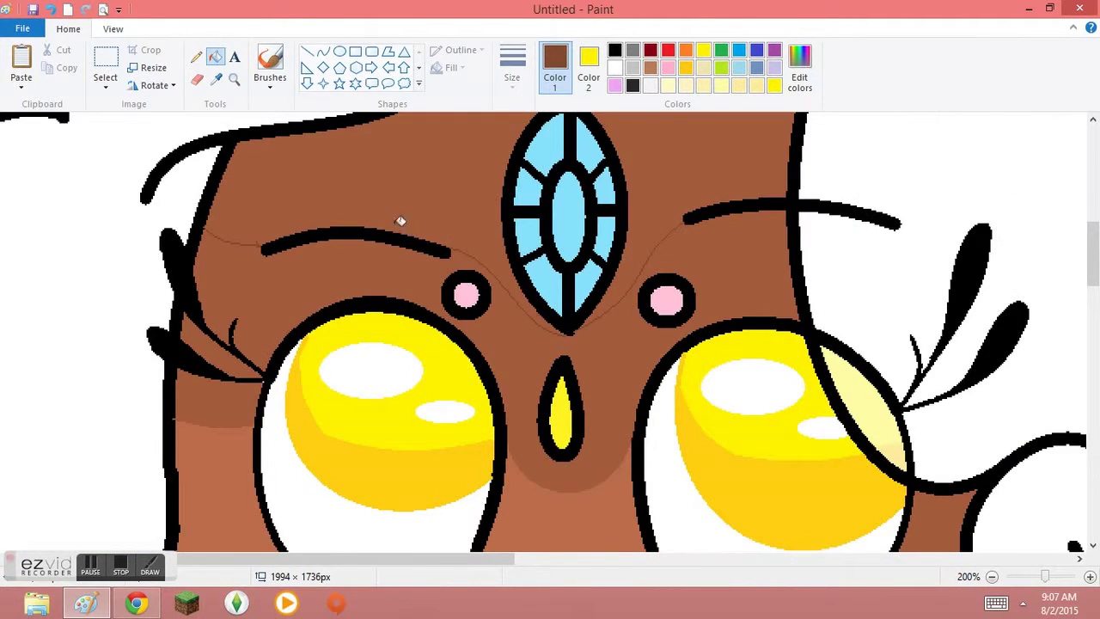
# Outline and fill a deeper brown shadow on the right cheek along the edge of the hair curl.
pyautogui.scroll(-5, 400, 221)
pyautogui.scroll(2, 399, 220)
pyautogui.click(323, 52)
pyautogui.click(920, 300)
pyautogui.click(215, 56)
# Outline a deeper dark brown shadow on the neck directly beneath the jaw and undo the misplaced fill.
pyautogui.click(324, 53)
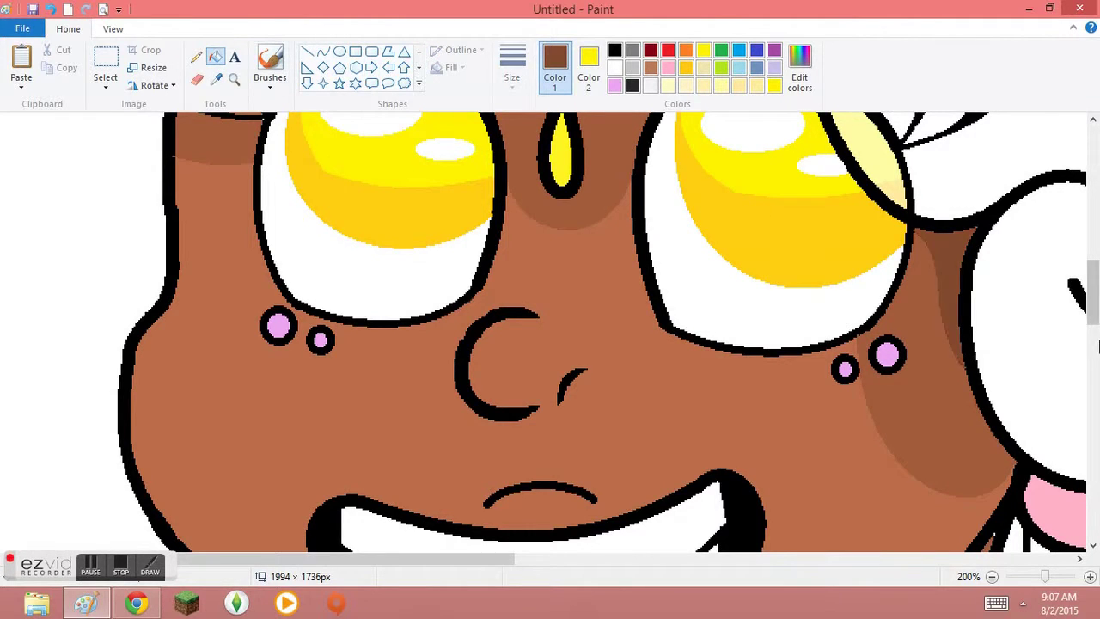
pyautogui.scroll(-5, 566, 341)
pyautogui.click(215, 56)
pyautogui.click(731, 255)
pyautogui.hotkey('ctrl', 'z')
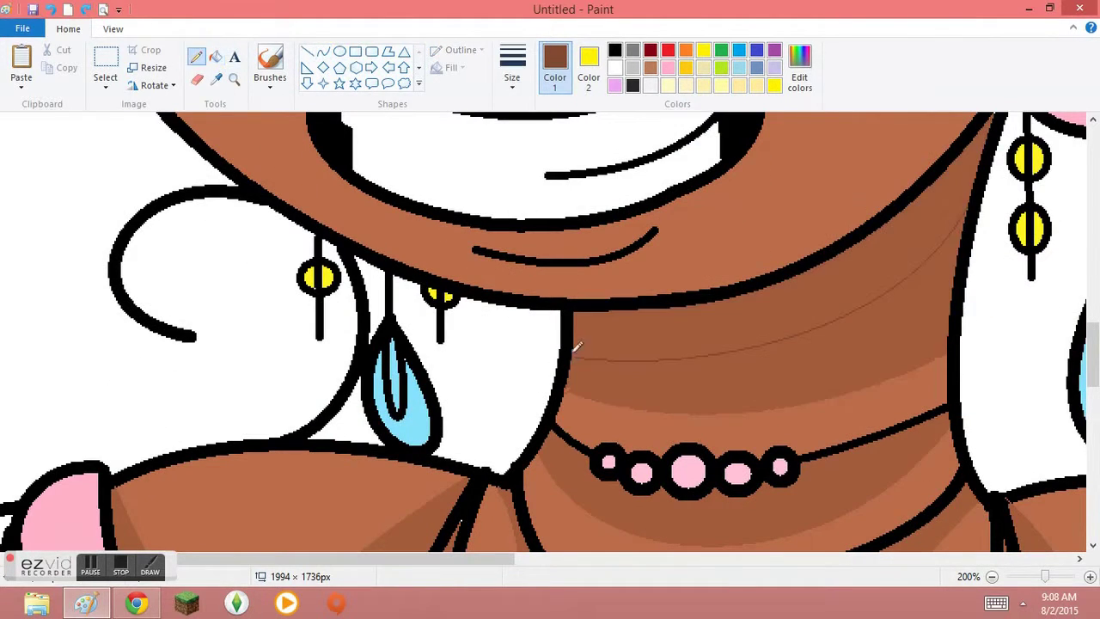
# Outline the areas above the upper lip and below the mouth with medium brown curves and fill them.
pyautogui.scroll(4, 550, 336)
pyautogui.scroll(-1, 550, 335)
pyautogui.click(323, 52)
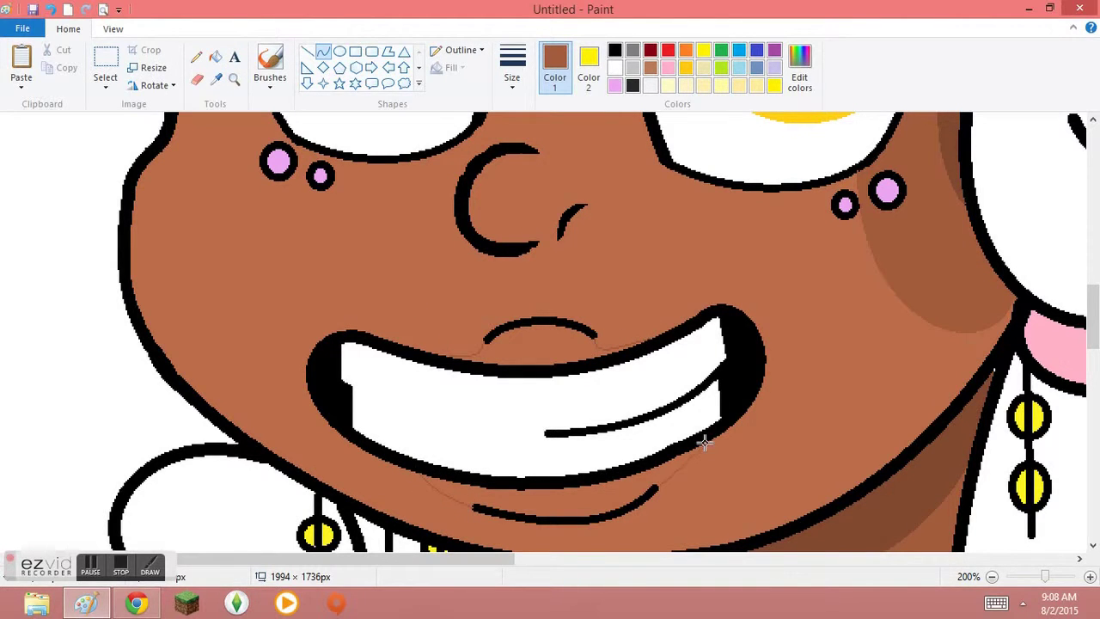
pyautogui.click(215, 57)
# Draw a deeper shadow curve on the left shoulder beside the necklace strand and fill it with the darkest brown.
pyautogui.scroll(10, 683, 503)
pyautogui.scroll(-15, 682, 504)
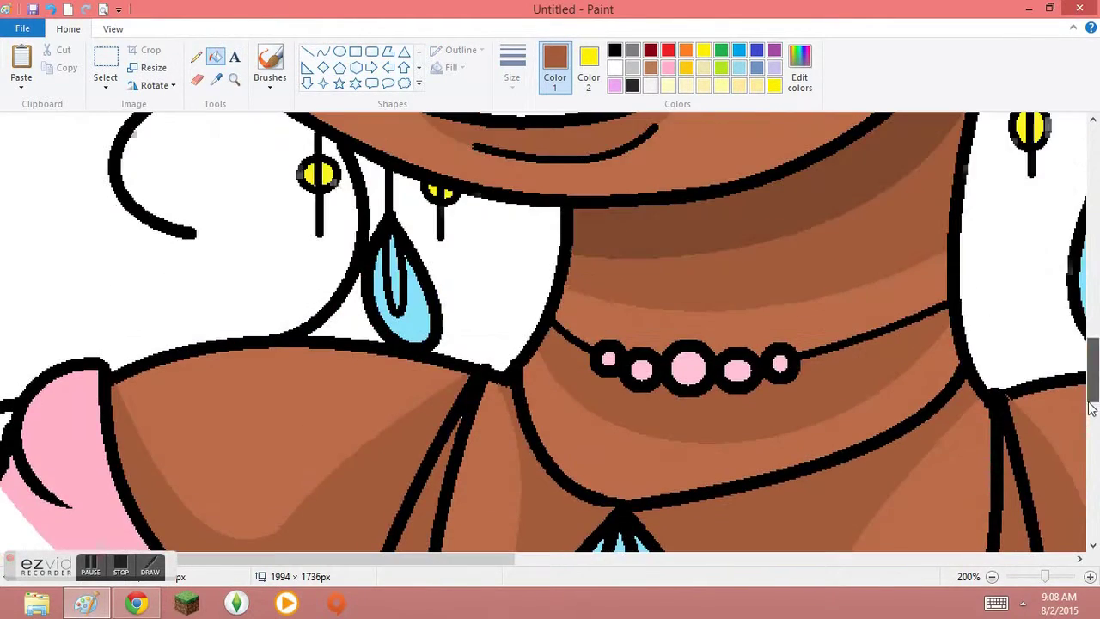
pyautogui.scroll(-4, 1089, 274)
pyautogui.click(323, 53)
pyautogui.moveTo(123, 209); pyautogui.dragTo(479, 221)
pyautogui.moveTo(301, 223); pyautogui.dragTo(197, 287)
pyautogui.click(215, 57)
pyautogui.click(283, 309)
# Outline and fill a deeper dark brown shadow on the right shoulder.
pyautogui.click(323, 53)
pyautogui.moveTo(357, 559); pyautogui.dragTo(492, 563)
pyautogui.moveTo(900, 263)
pyautogui.mouseDown()
pyautogui.moveTo(455, 258)
pyautogui.moveTo(683, 478)
pyautogui.moveTo(754, 370)
pyautogui.moveTo(816, 397)
pyautogui.mouseUp()
pyautogui.click(215, 57)
pyautogui.click(614, 435)
# Outline and fill a deeper dark brown shadow on the chest beneath the pendant necklace.
pyautogui.moveTo(376, 559); pyautogui.dragTo(343, 558)
pyautogui.click(324, 52)
pyautogui.moveTo(417, 370)
pyautogui.mouseDown()
pyautogui.moveTo(378, 258)
pyautogui.moveTo(395, 344)
pyautogui.moveTo(269, 500)
pyautogui.moveTo(262, 443)
pyautogui.mouseUp()
pyautogui.click(215, 57)
pyautogui.click(361, 334)
# Draw a deeper dark brown shadow curve across the neck under the bead necklace and fill it.
pyautogui.click(324, 52)
pyautogui.scroll(-1, 550, 332)
pyautogui.scroll(3, 344, 344)
pyautogui.moveTo(225, 270); pyautogui.dragTo(626, 243)
pyautogui.moveTo(425, 258); pyautogui.dragTo(404, 340)
pyautogui.click(215, 57)
pyautogui.click(403, 328)
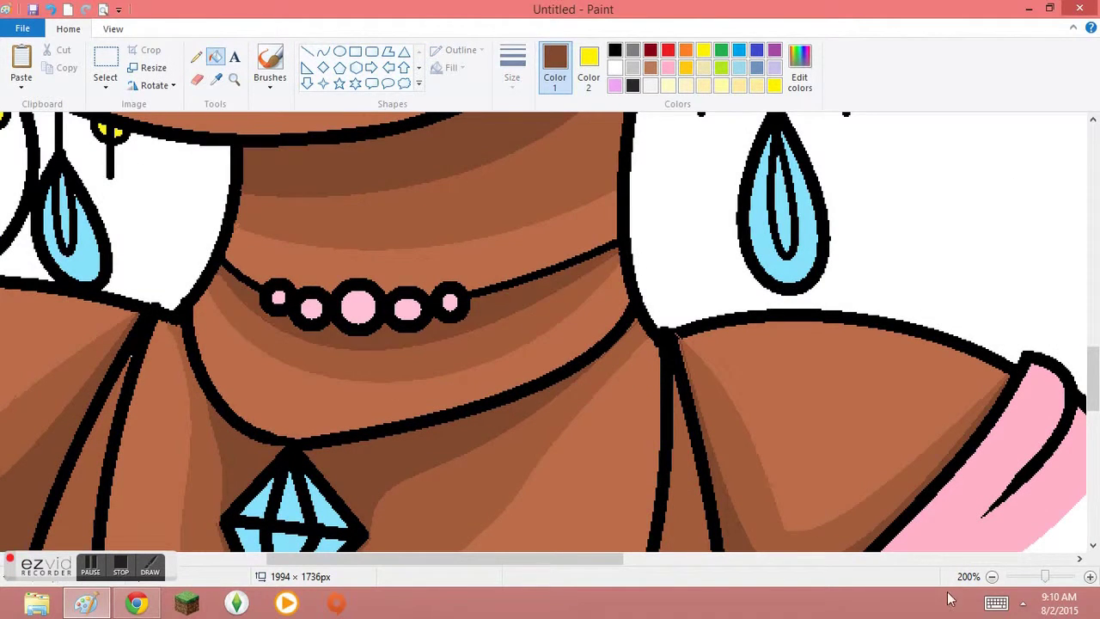
# Mix custom dark brown shades and outline a narrow shadow on the forehead along the hairline.
pyautogui.click(991, 577)
pyautogui.click(992, 577)
pyautogui.click(992, 576)
pyautogui.click(1090, 577)
pyautogui.click(1089, 576)
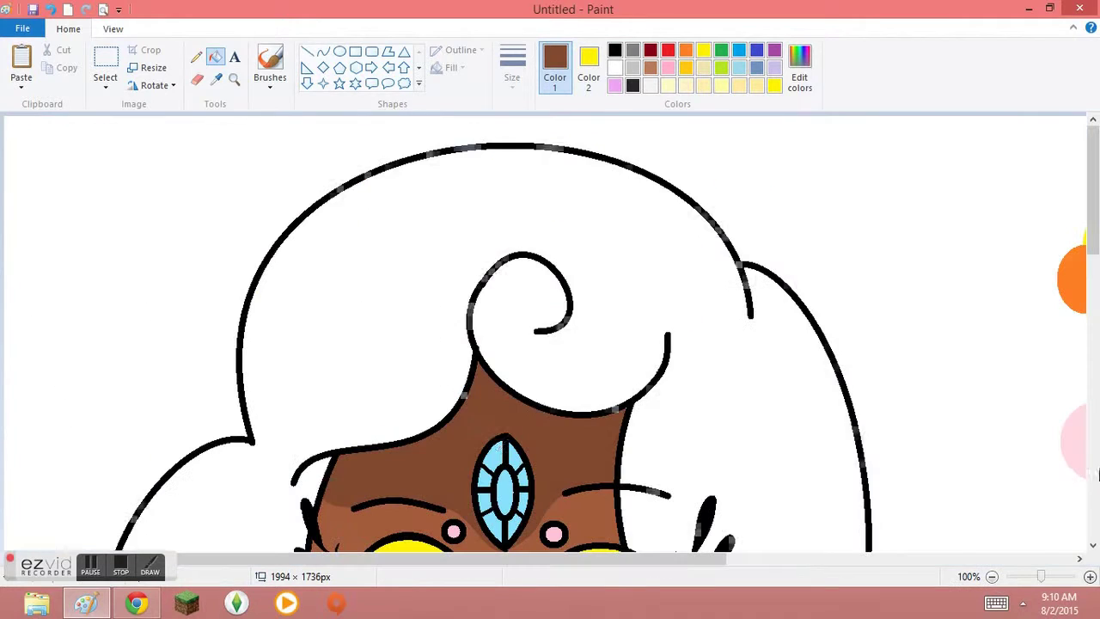
pyautogui.click(799, 69)
pyautogui.click(398, 407)
pyautogui.click(322, 52)
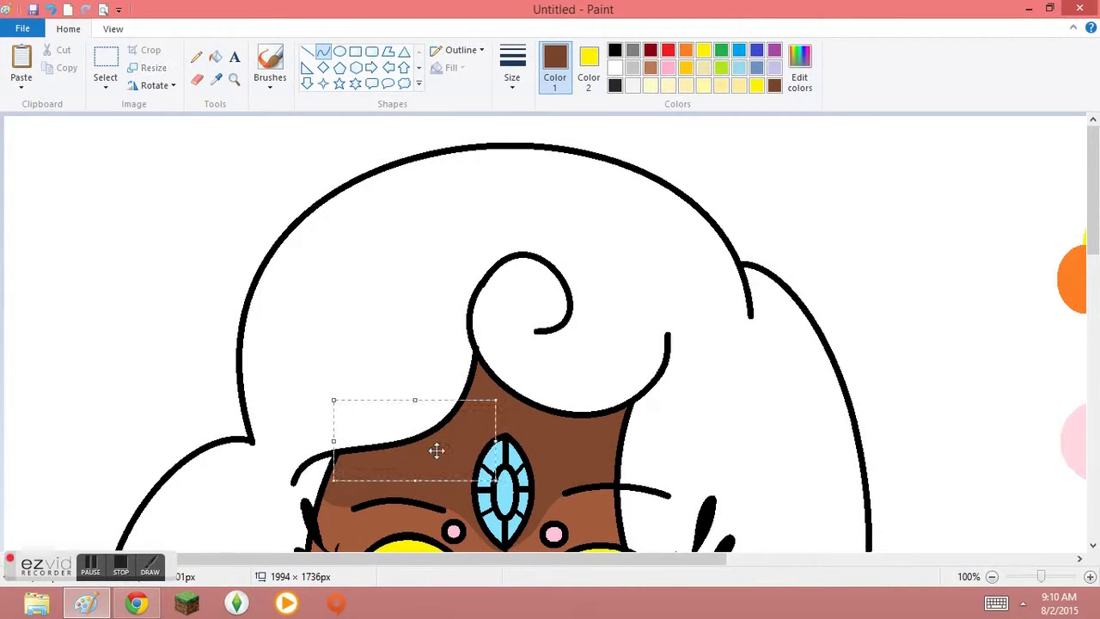
pyautogui.click(196, 56)
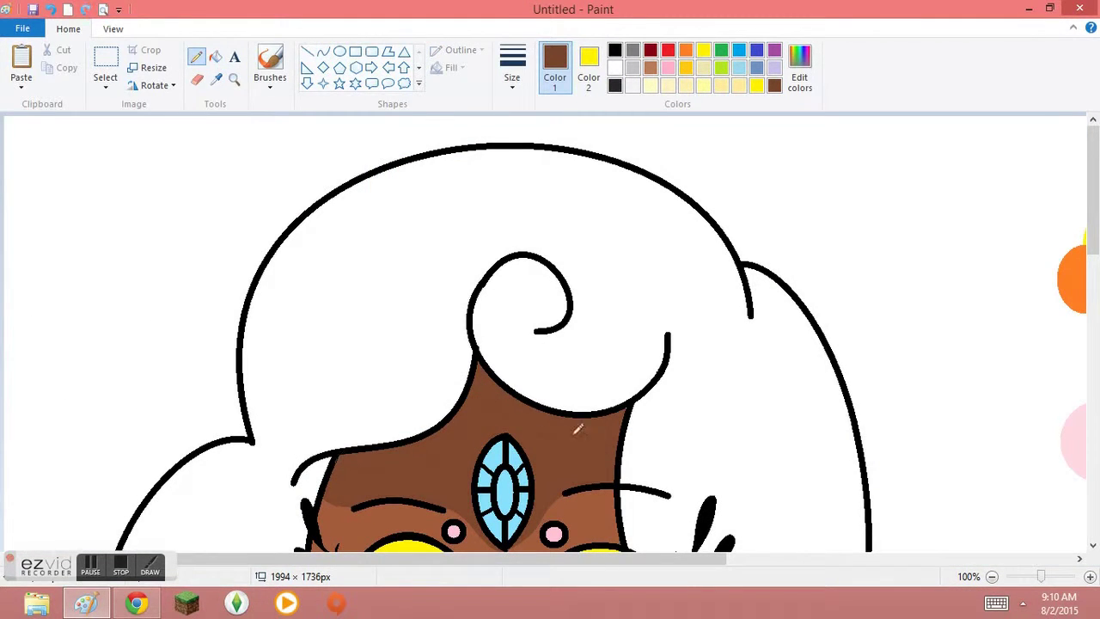
pyautogui.click(799, 78)
pyautogui.press('Return')
# Outline the inside of the nose with a medium brown curve and fill it.
pyautogui.scroll(-5, 1074, 356)
pyautogui.click(322, 51)
pyautogui.click(215, 56)
pyautogui.click(482, 275)
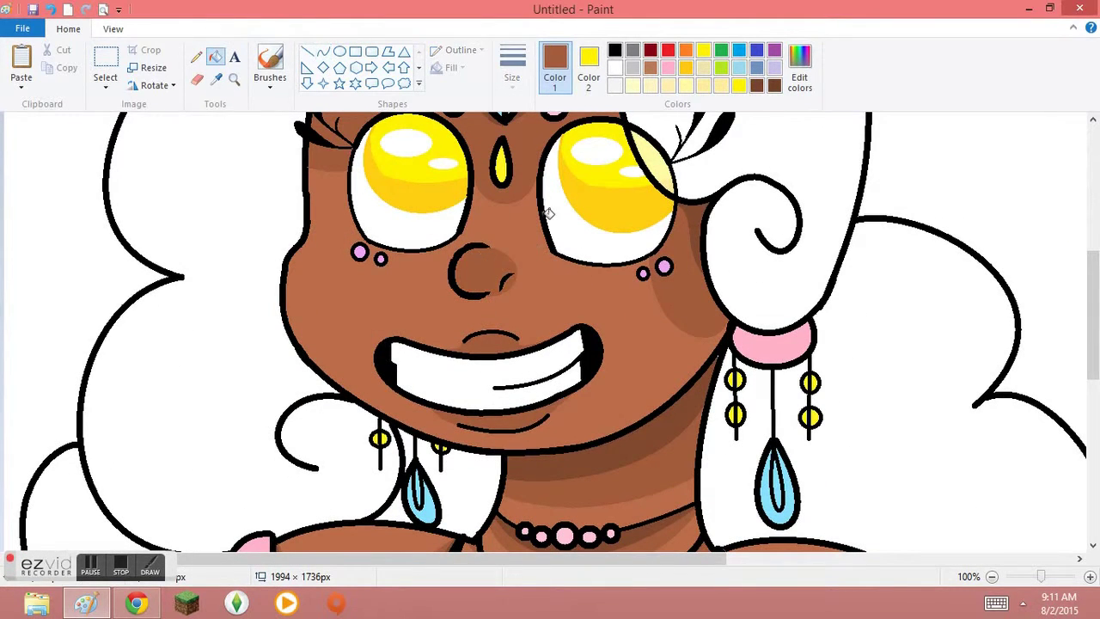
# Extend the right cheek's brown shadow down to the jaw and outline a deeper strip beside the hair curl.
pyautogui.scroll(2, 516, 344)
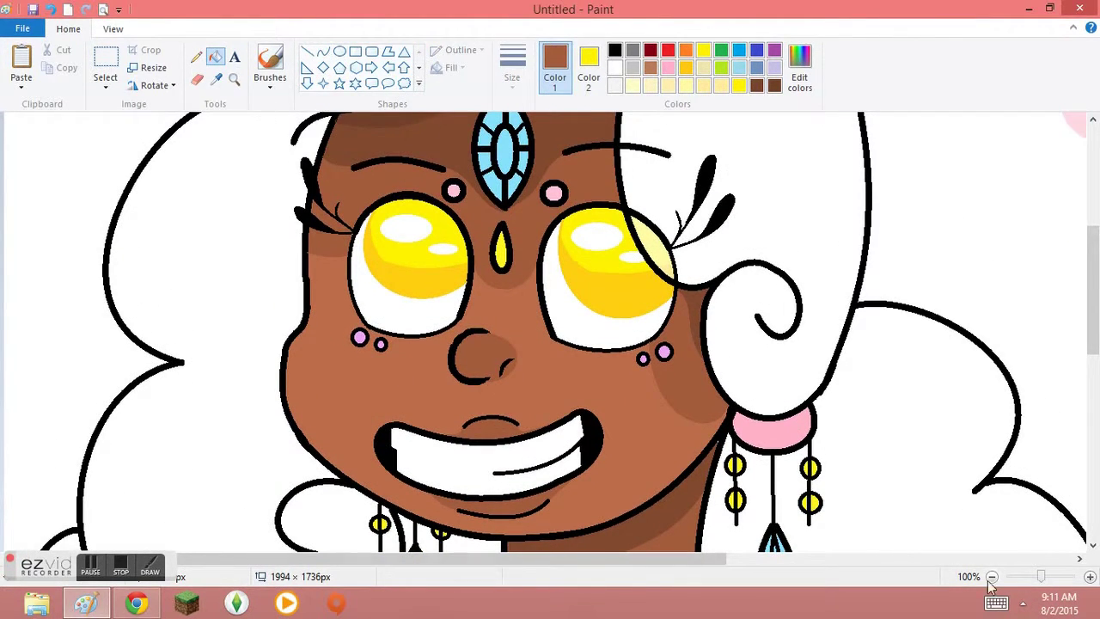
pyautogui.click(196, 56)
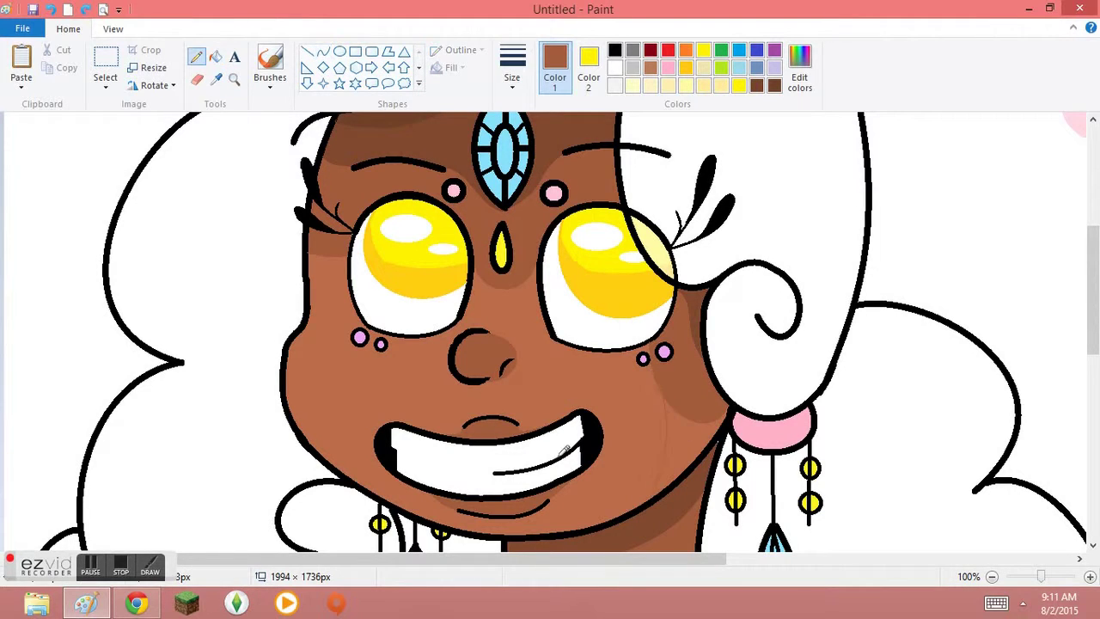
pyautogui.click(687, 432)
pyautogui.click(322, 52)
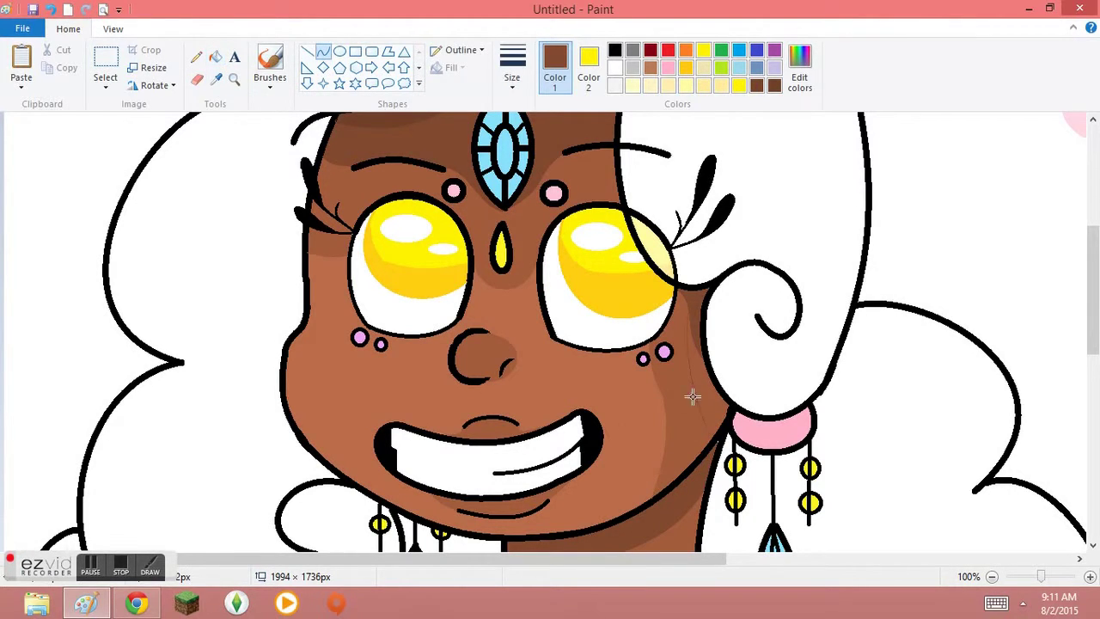
# Mix a custom pink shade from the light pink and set it as the drawing colour.
pyautogui.scroll(-3, 1052, 370)
pyautogui.click(991, 577)
pyautogui.click(990, 577)
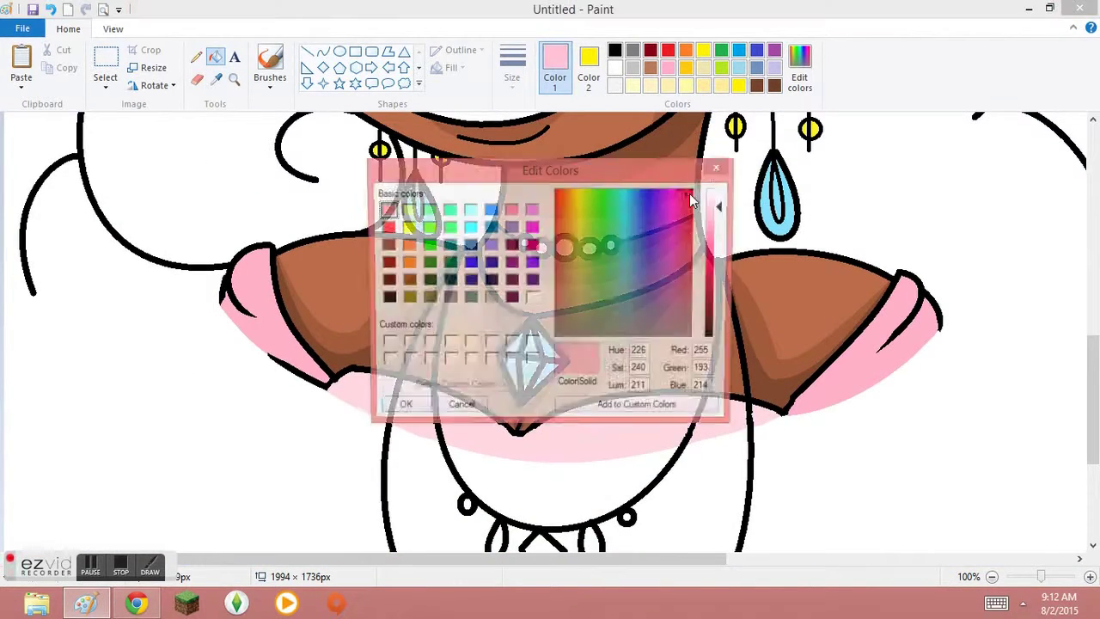
pyautogui.press('Return')
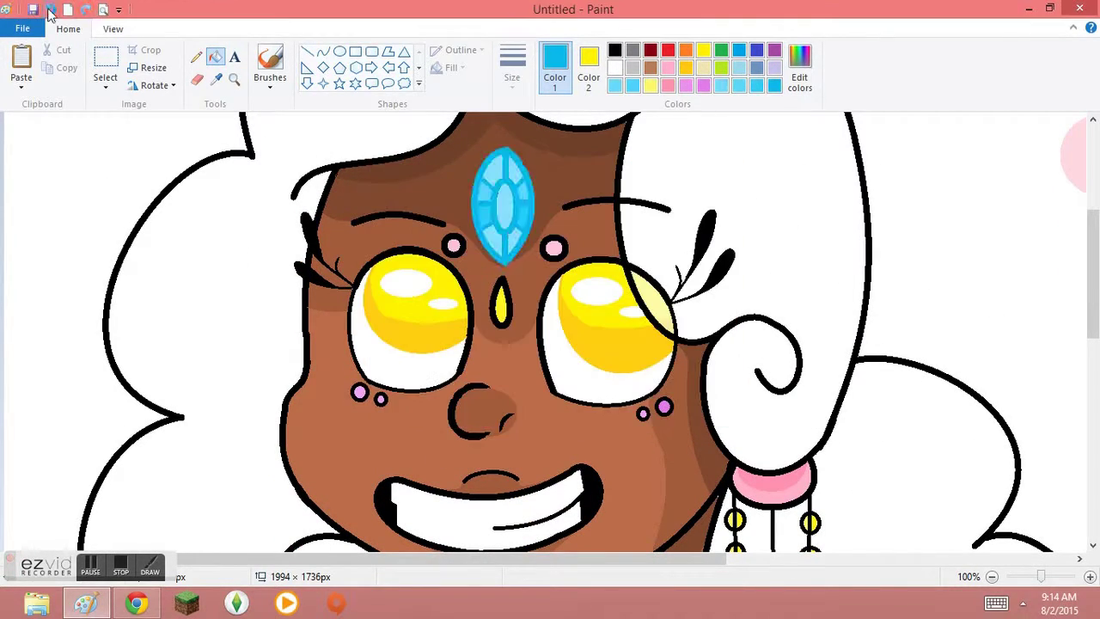
# Sample the light pink of the forehead beads and mix a deeper custom pink for shading them with curves.
pyautogui.scroll(-8, 943, 194)
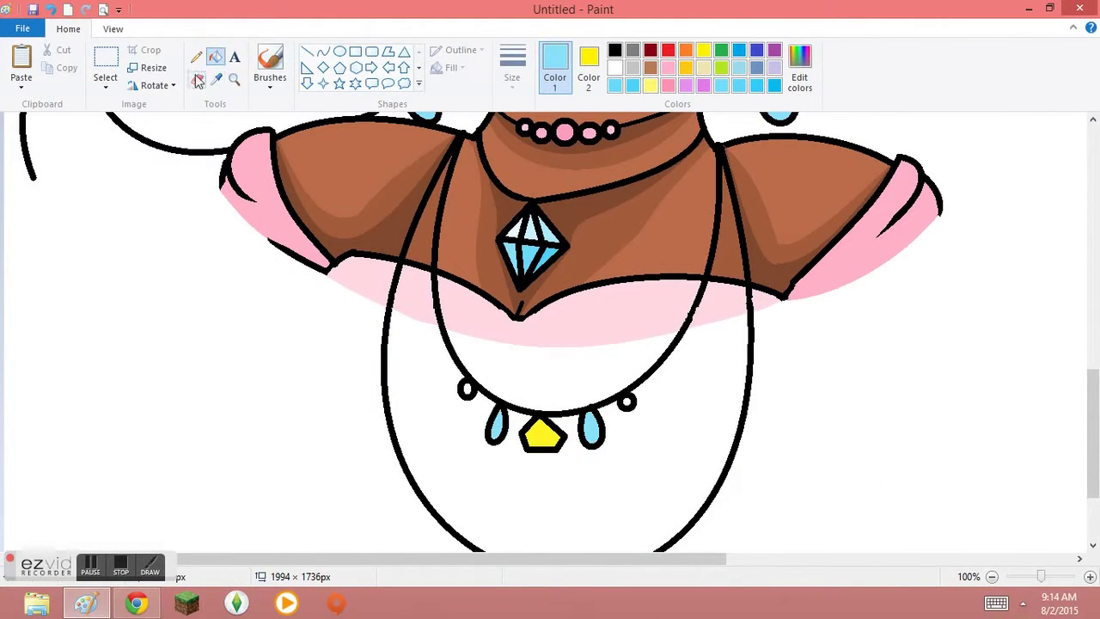
pyautogui.scroll(10, 1061, 380)
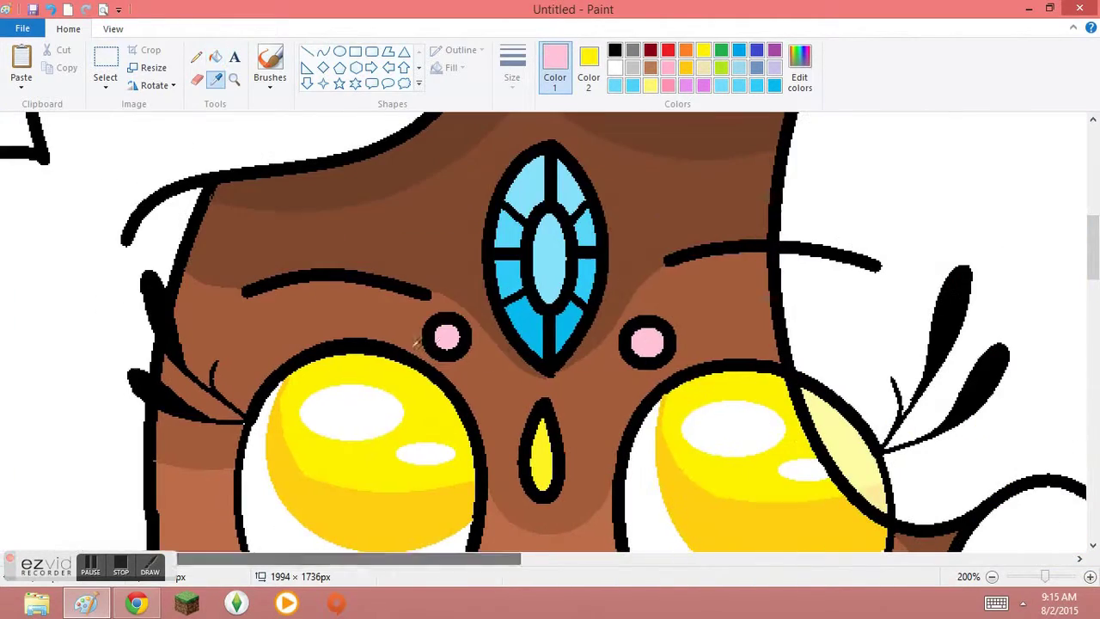
pyautogui.click(799, 69)
pyautogui.click(393, 410)
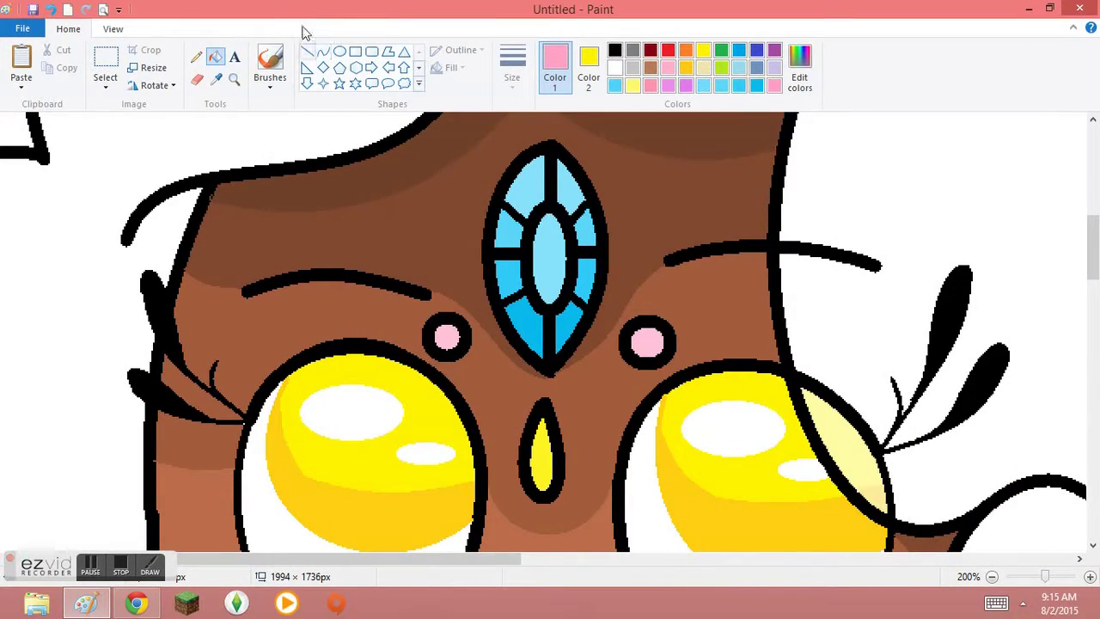
pyautogui.click(322, 51)
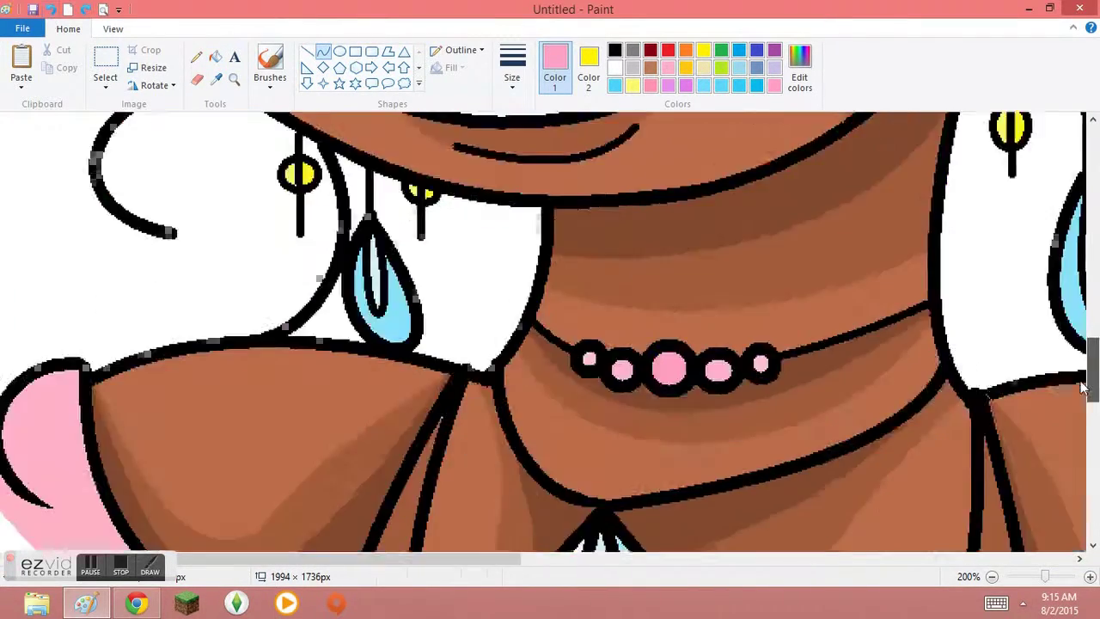
pyautogui.scroll(1, 550, 332)
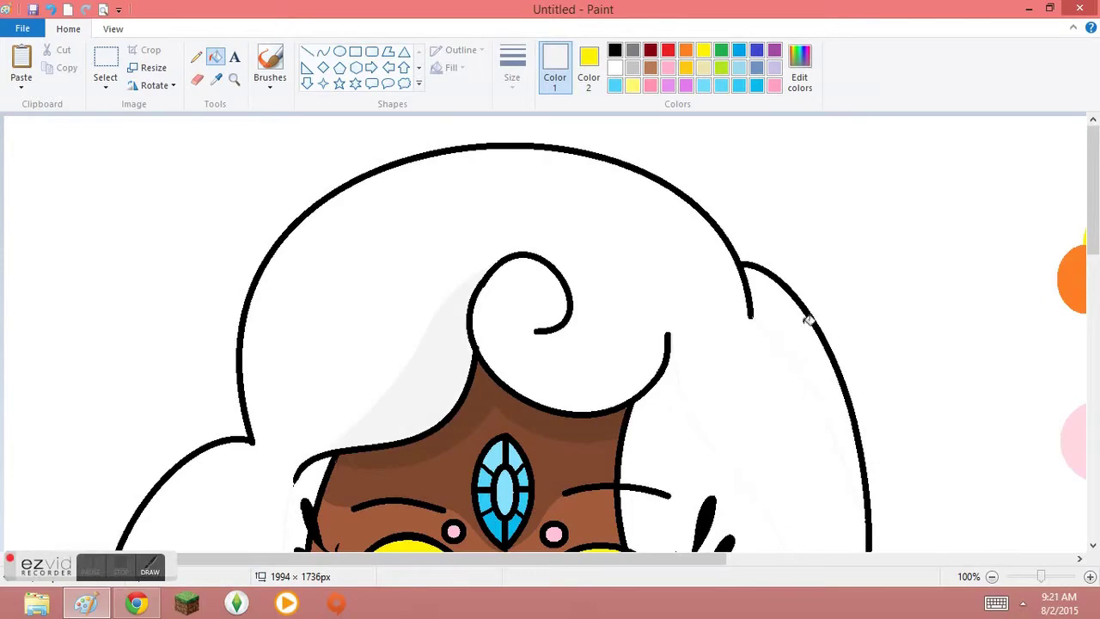
# Fill the outlined shadow areas of the white hair with very pale grey and mix a custom off-white.
pyautogui.scroll(-7, 1068, 386)
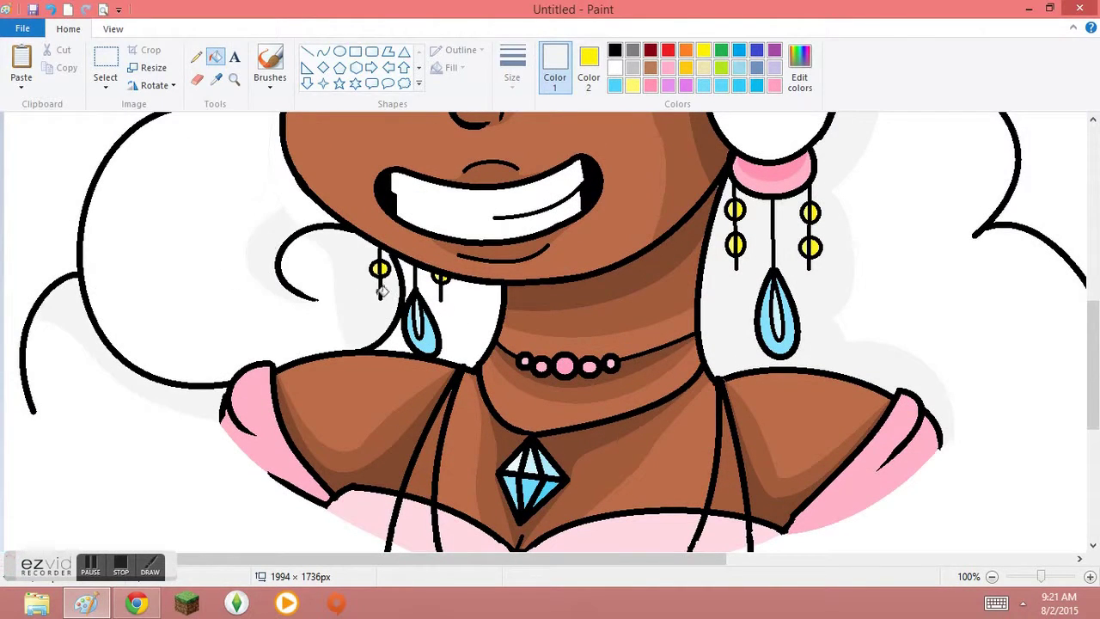
pyautogui.click(214, 56)
pyautogui.scroll(7, 1094, 228)
pyautogui.scroll(-2, 611, 476)
pyautogui.click(800, 68)
pyautogui.press('Escape')
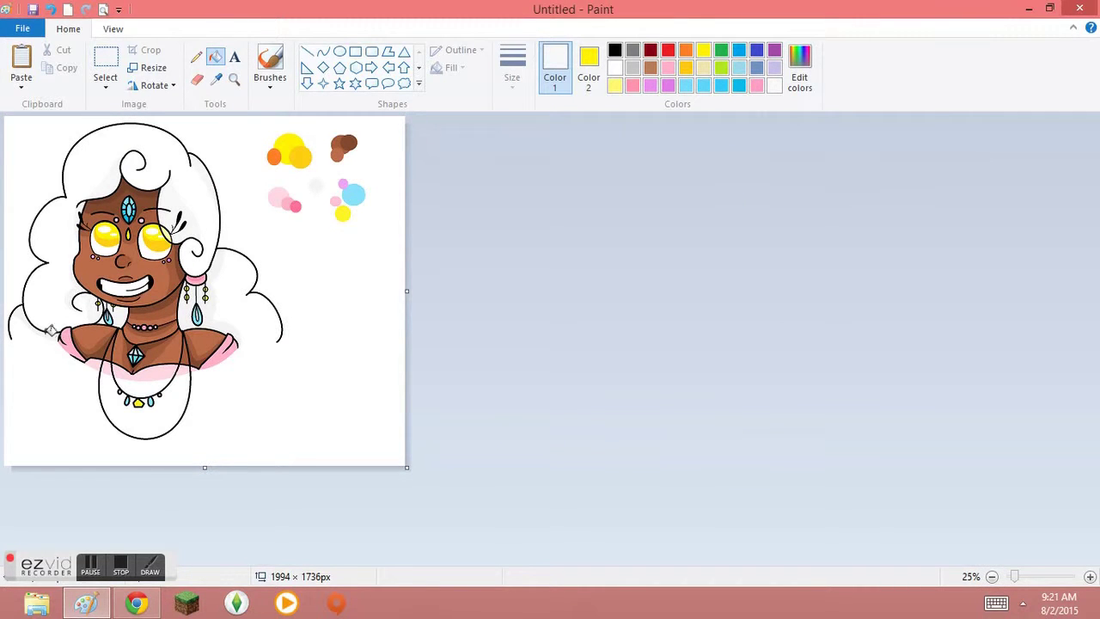
# Sample the darkest pink from the palette swatches, outline a curved fold on the left sleeve and fill it.
pyautogui.click(216, 78)
pyautogui.click(296, 206)
pyautogui.scroll(2, 295, 205)
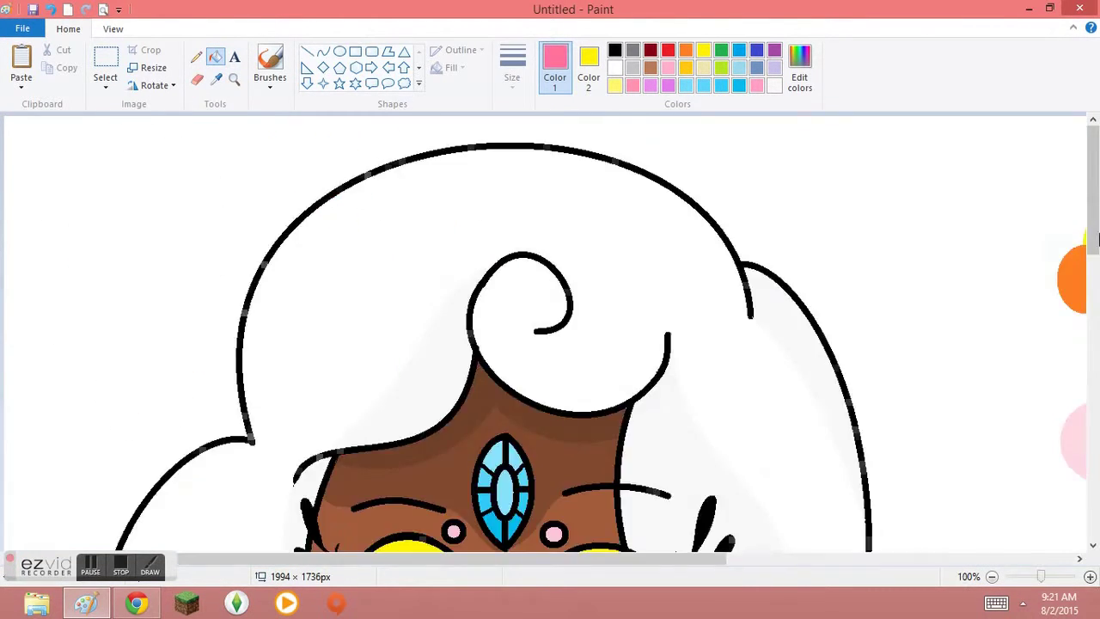
pyautogui.scroll(-6, 550, 335)
pyautogui.click(322, 51)
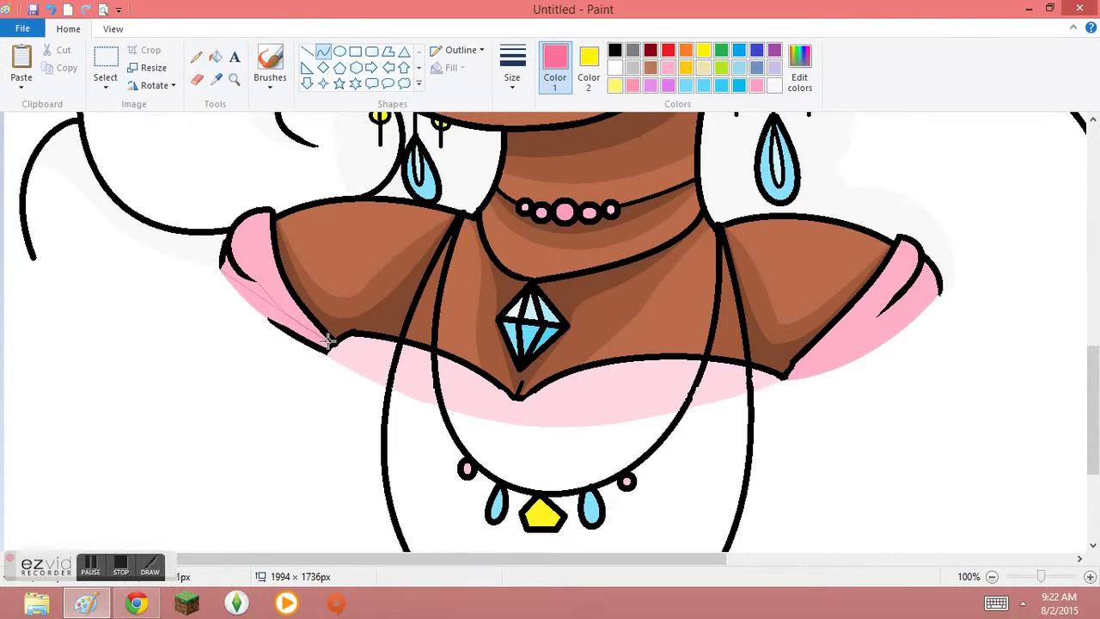
pyautogui.click(215, 56)
pyautogui.click(258, 288)
# Outline a curved fold along the right sleeve in the dark pink and fill it.
pyautogui.click(323, 52)
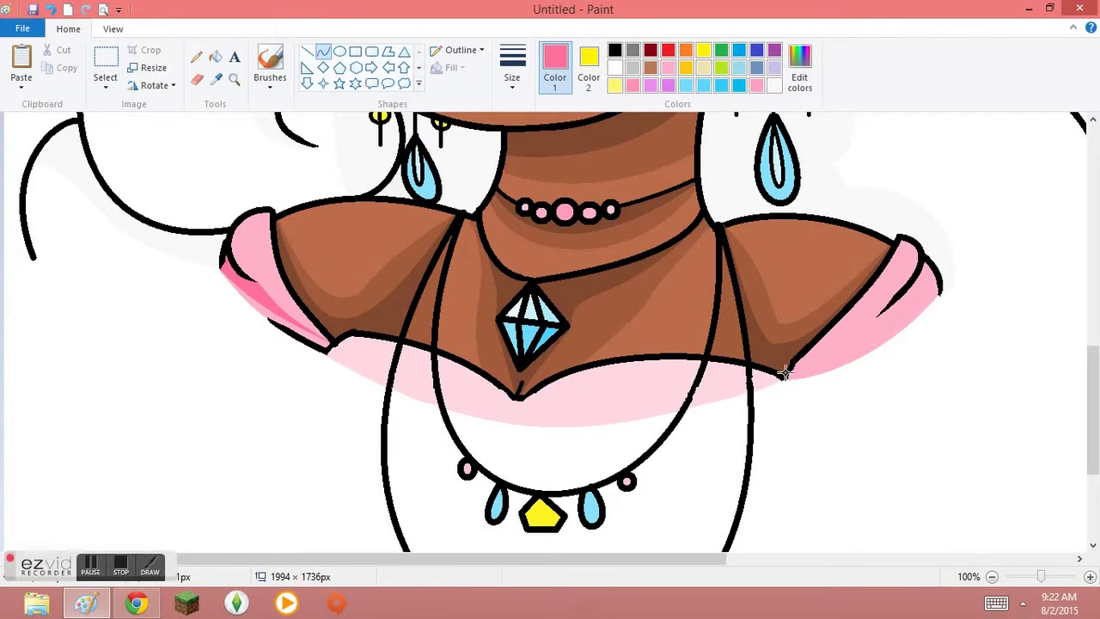
pyautogui.click(215, 57)
pyautogui.click(885, 322)
# Add a second dark pink shadow at the right sleeve's lower tip and undo the stray fill on the left sleeve.
pyautogui.click(306, 51)
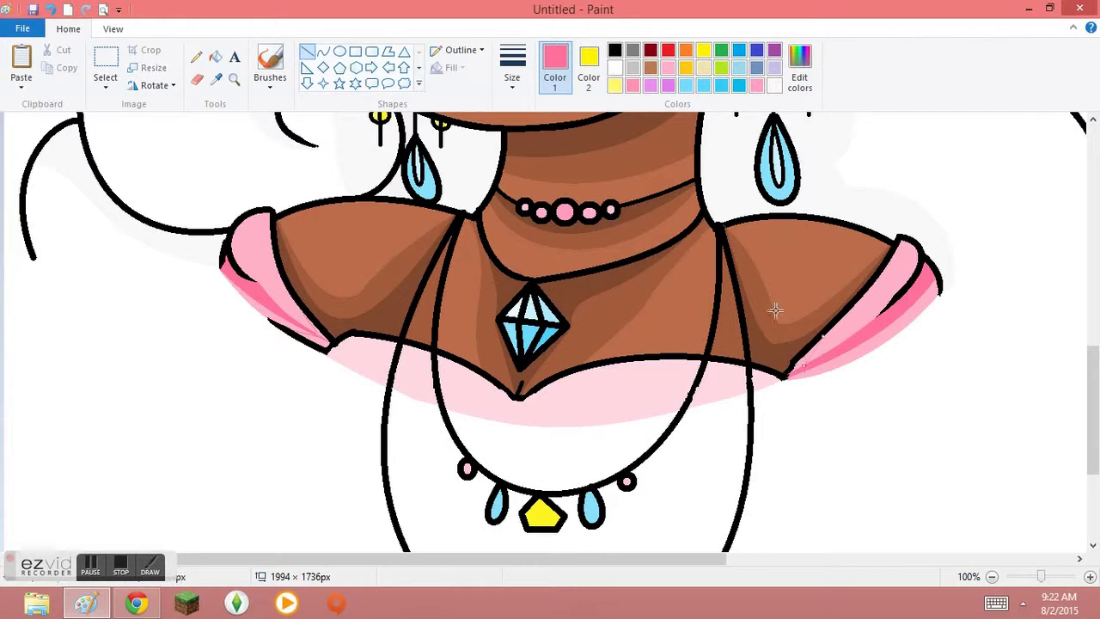
pyautogui.click(215, 56)
pyautogui.click(297, 277)
pyautogui.hotkey('ctrl', 'z')
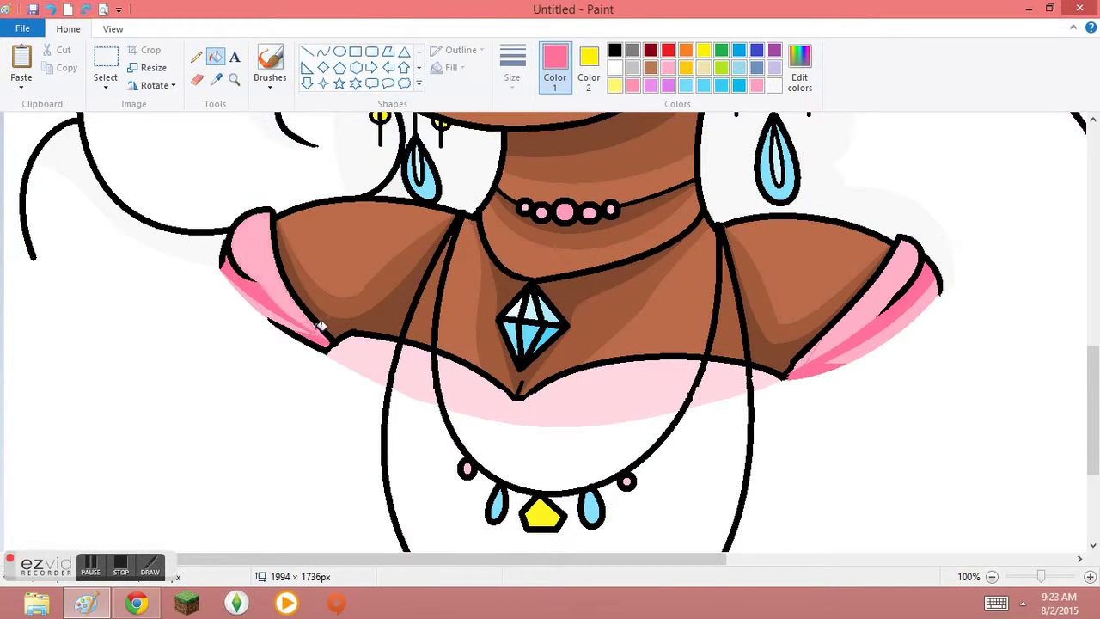
pyautogui.click(307, 52)
pyautogui.click(322, 52)
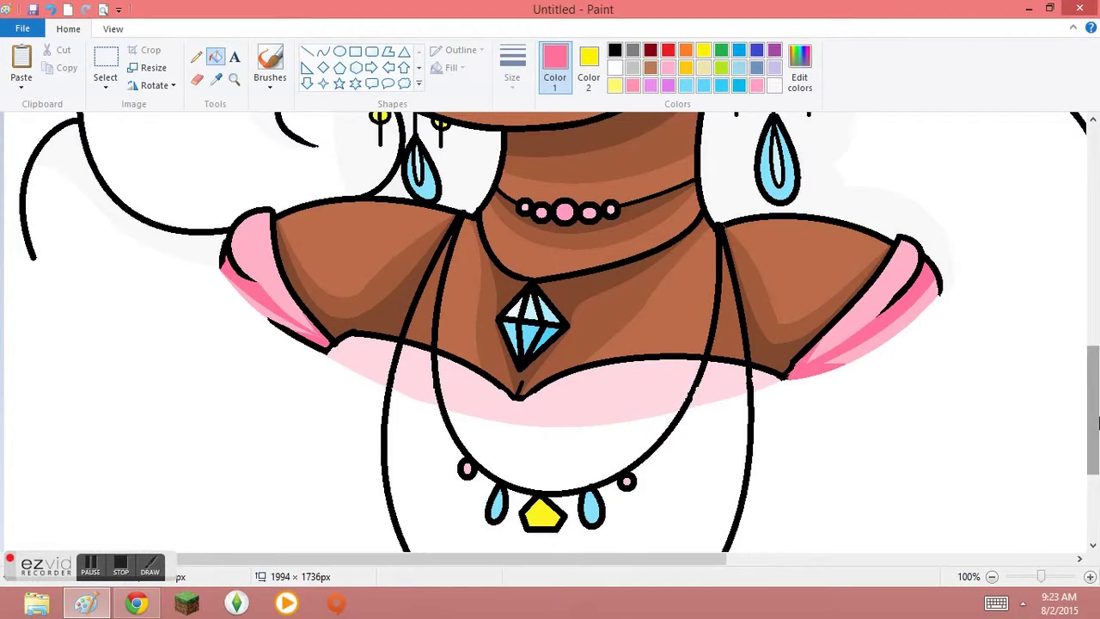
# Sample the medium pink and outline a small shadow below the centre point of the dress neckline.
pyautogui.scroll(-1, 1094, 404)
pyautogui.click(216, 78)
pyautogui.click(515, 374)
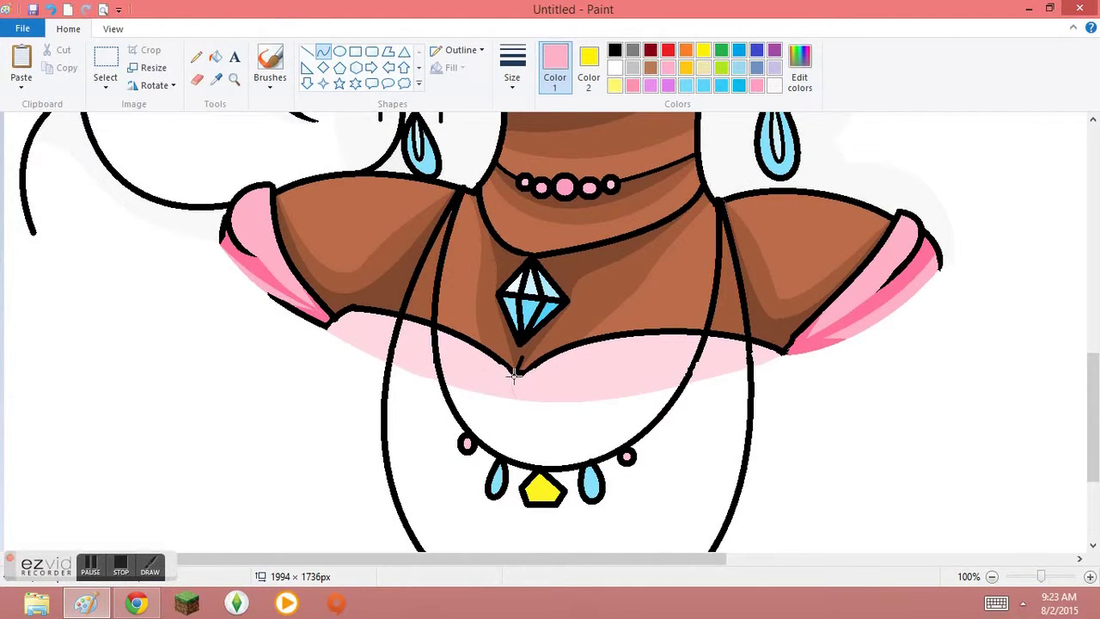
pyautogui.click(196, 57)
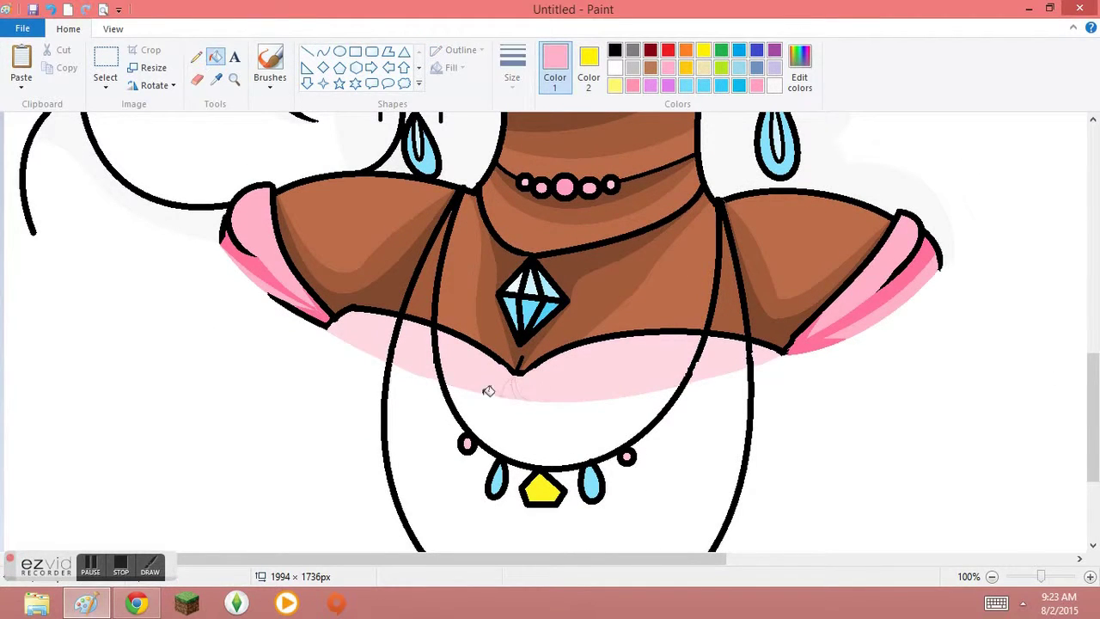
# Outline curved medium pink shadows along the dress neckline and beside the inner necklace and fill them.
pyautogui.click(322, 53)
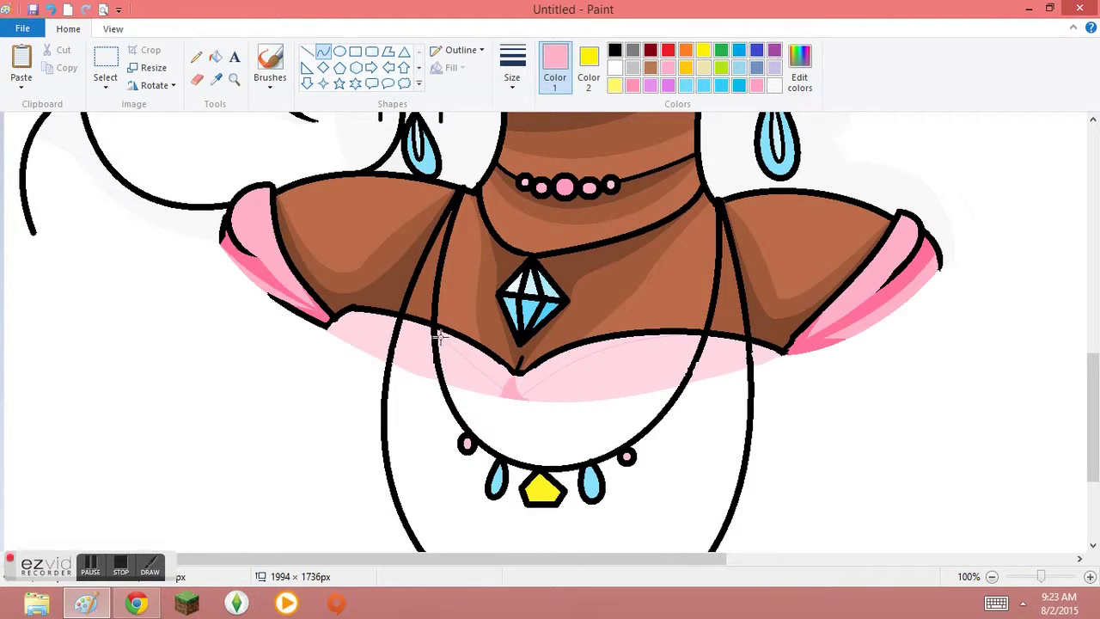
pyautogui.moveTo(444, 331); pyautogui.dragTo(449, 386)
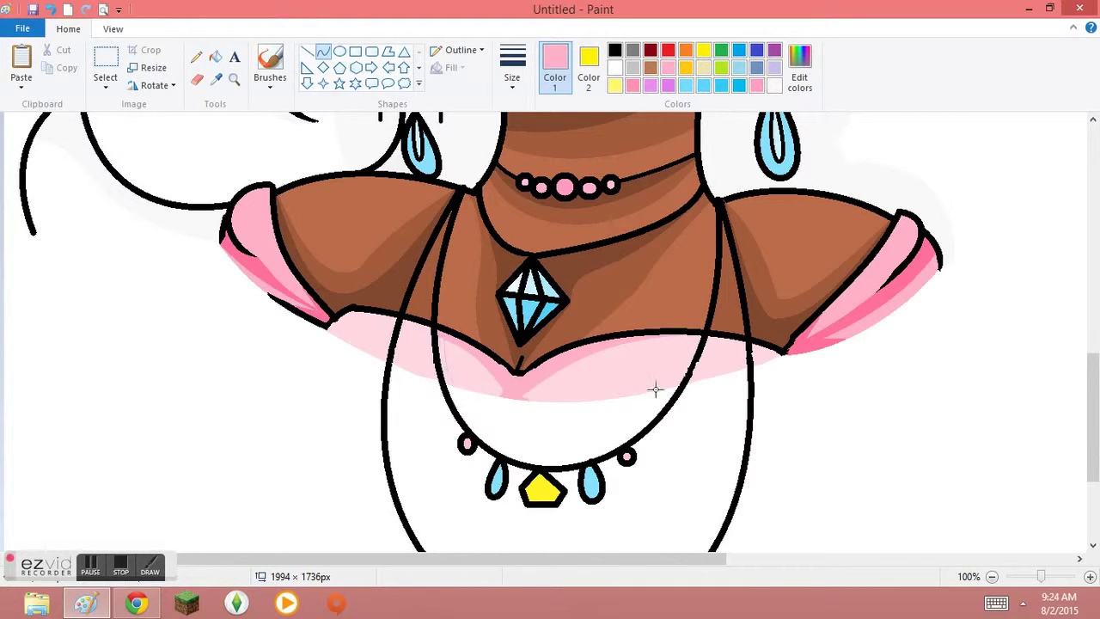
pyautogui.click(196, 57)
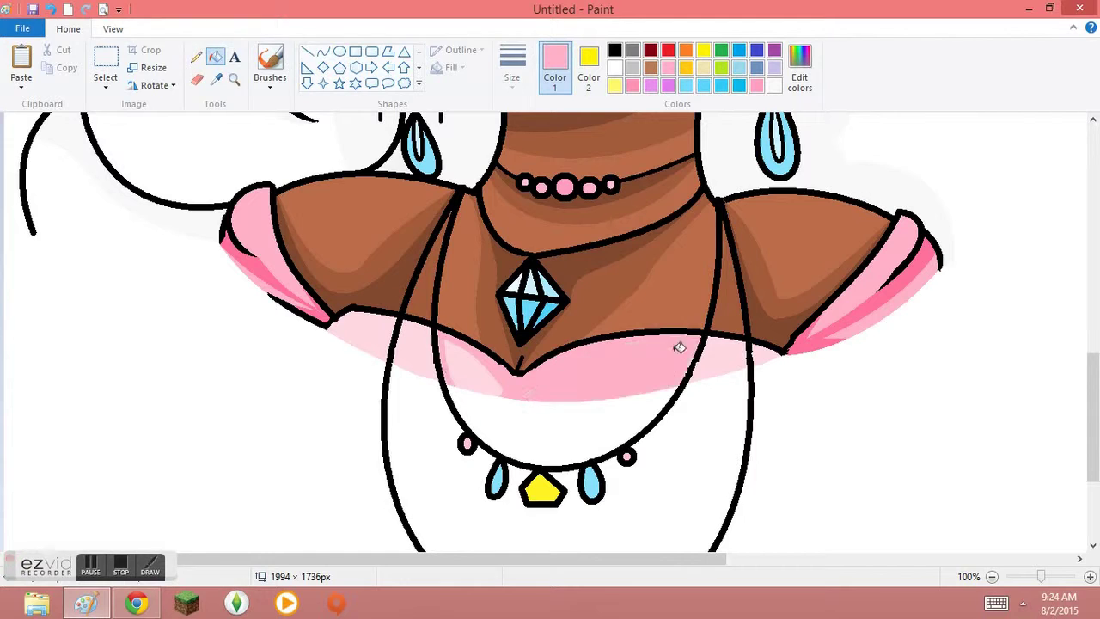
pyautogui.hotkey('alt', 'h')
pyautogui.press('f')
pyautogui.press('l')
# Outline medium pink shadows on the outer sections of the dress beside the long necklace and fill them.
pyautogui.click(322, 53)
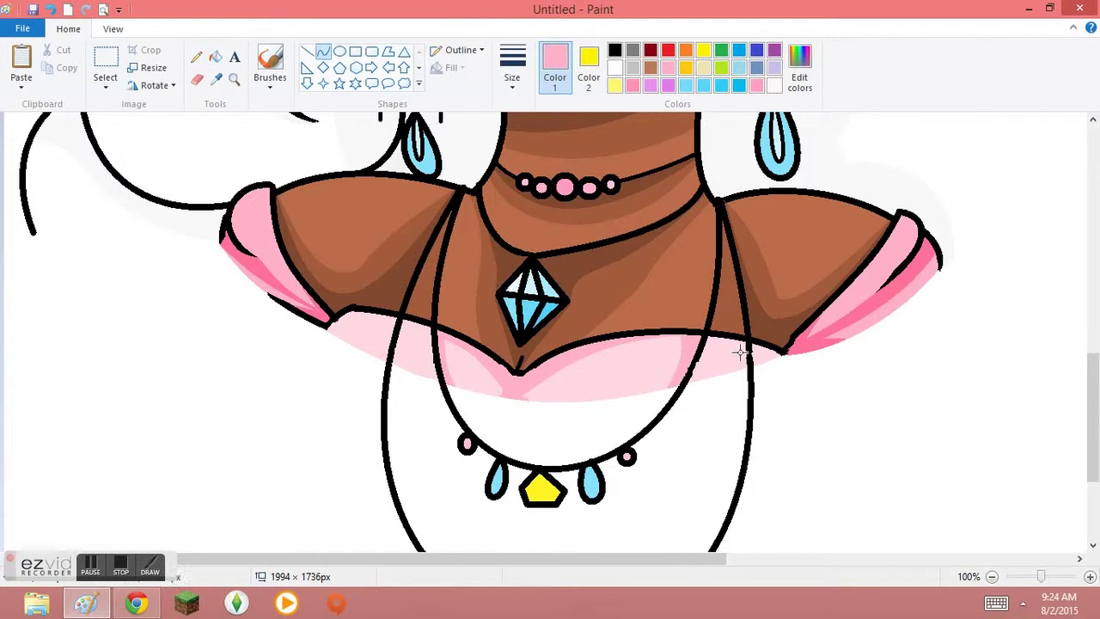
pyautogui.click(215, 57)
pyautogui.click(403, 307)
# Mix a custom lighter yellow and shade part of the necklace's pentagon gem with a curve and fill.
pyautogui.doubleClick(991, 578)
pyautogui.doubleClick(1089, 577)
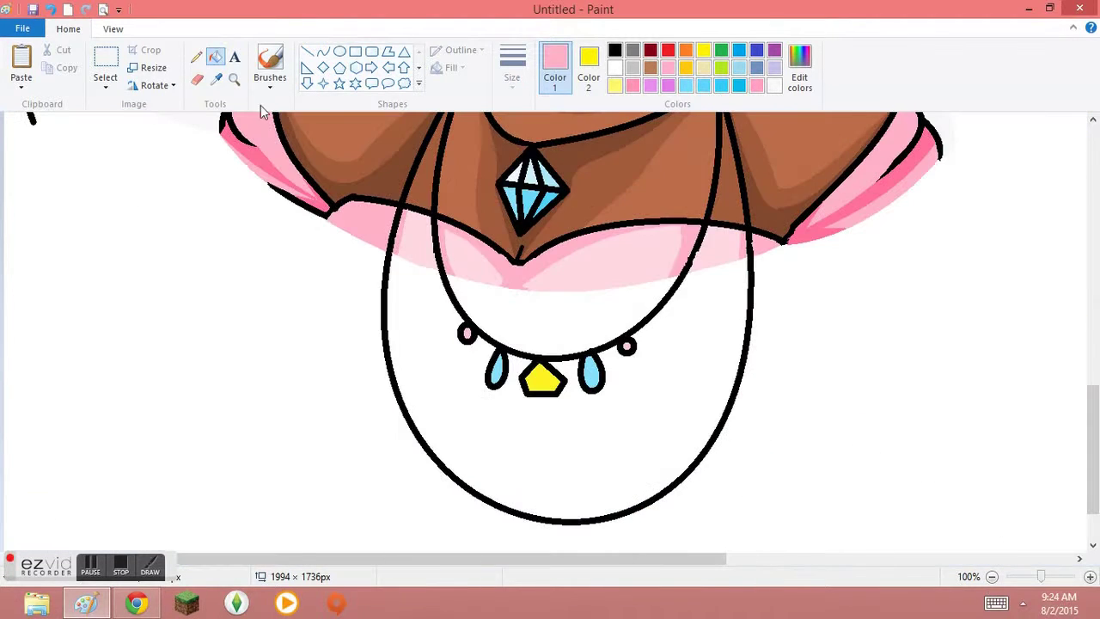
pyautogui.click(799, 69)
pyautogui.click(323, 53)
pyautogui.click(214, 57)
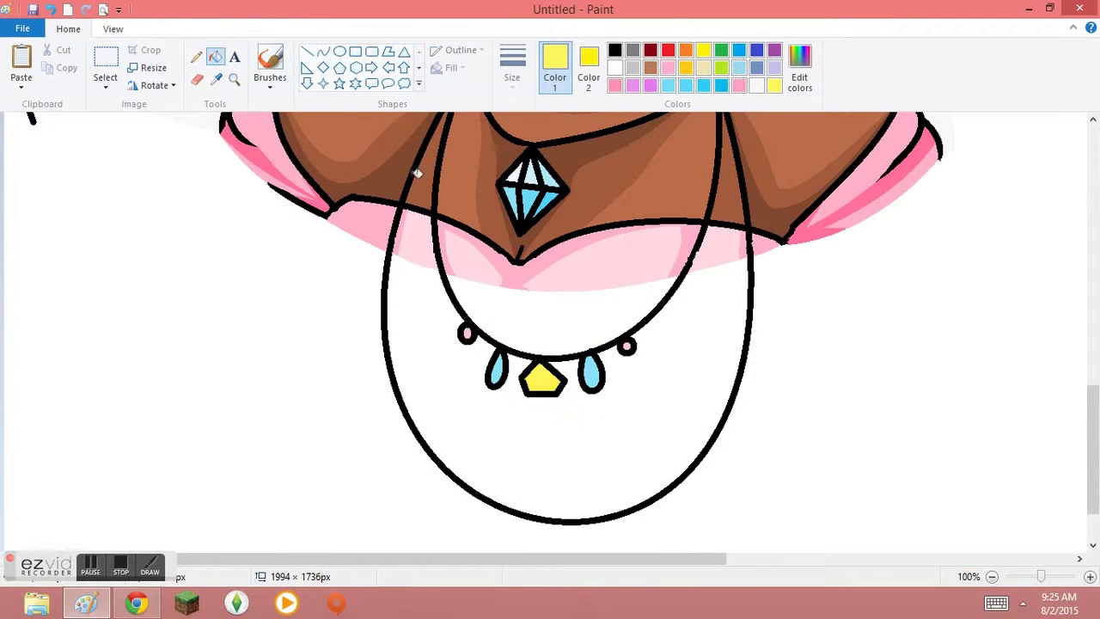
# Mix a paler custom yellow and add a highlight curve across the pentagon gem.
pyautogui.click(799, 69)
pyautogui.click(393, 410)
pyautogui.click(322, 54)
pyautogui.moveTo(529, 370); pyautogui.dragTo(557, 389)
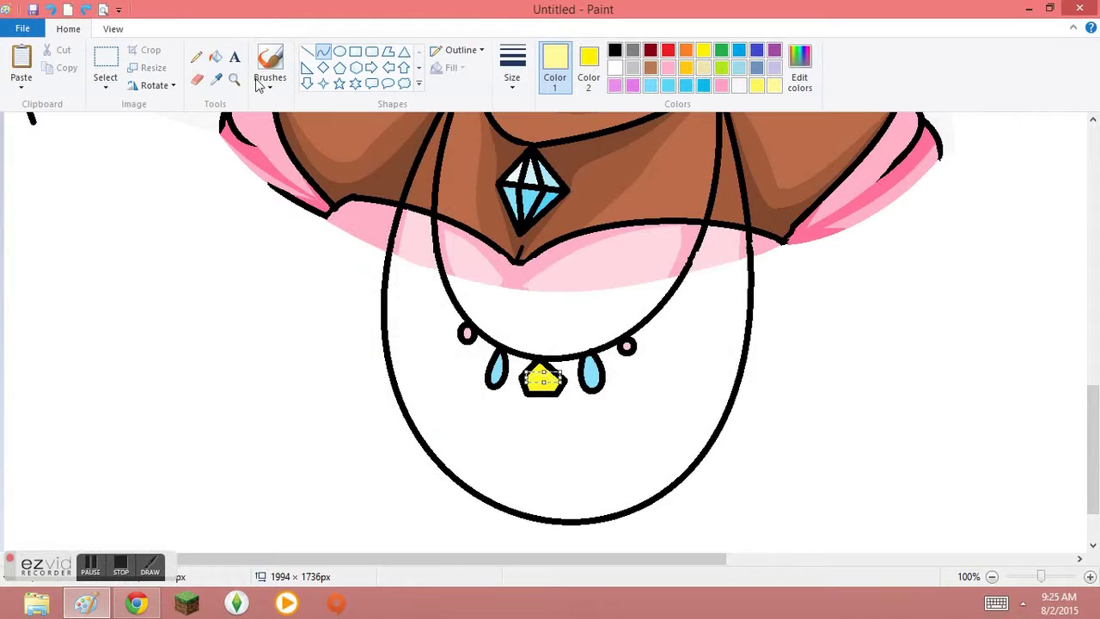
pyautogui.click(215, 57)
# Narrow the canvas to 1432 px around the portrait and delete the remaining colour swatches beside the hair.
pyautogui.moveTo(1092, 451); pyautogui.dragTo(1092, 322)
pyautogui.doubleClick(992, 577)
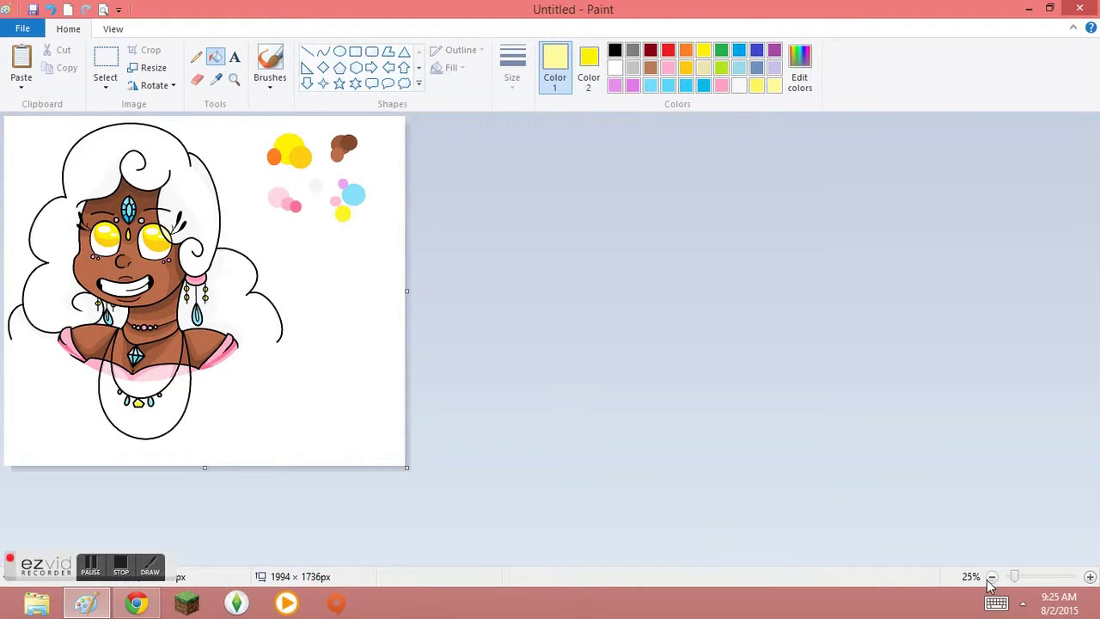
pyautogui.moveTo(407, 290); pyautogui.dragTo(319, 290)
pyautogui.click(105, 69)
pyautogui.moveTo(246, 117); pyautogui.dragTo(318, 221)
pyautogui.rightClick(160, 177)
pyautogui.click(191, 295)
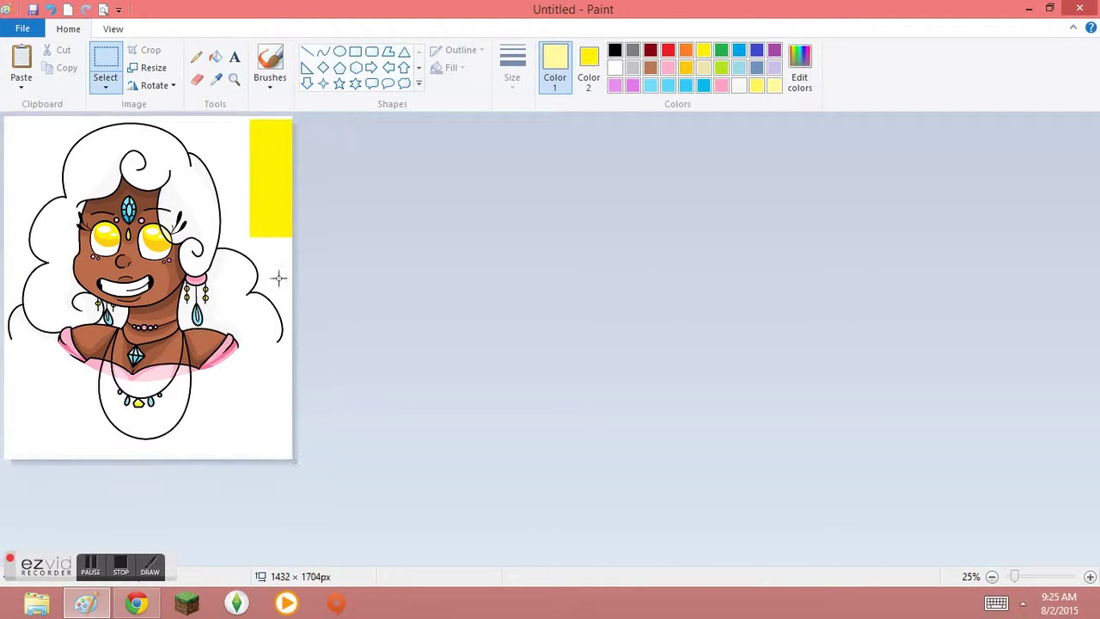
# Fill the yellow rectangle with sampled white and trim the canvas height to 1660 px.
pyautogui.click(216, 78)
pyautogui.click(277, 278)
pyautogui.click(267, 171)
pyautogui.moveTo(148, 461); pyautogui.dragTo(149, 452)
# Draw a small white-filled five-point star in each yellow iris.
pyautogui.click(1090, 577)
pyautogui.click(1090, 576)
pyautogui.scroll(-2, 1073, 263)
pyautogui.scroll(1, 1074, 263)
pyautogui.click(339, 84)
pyautogui.click(588, 64)
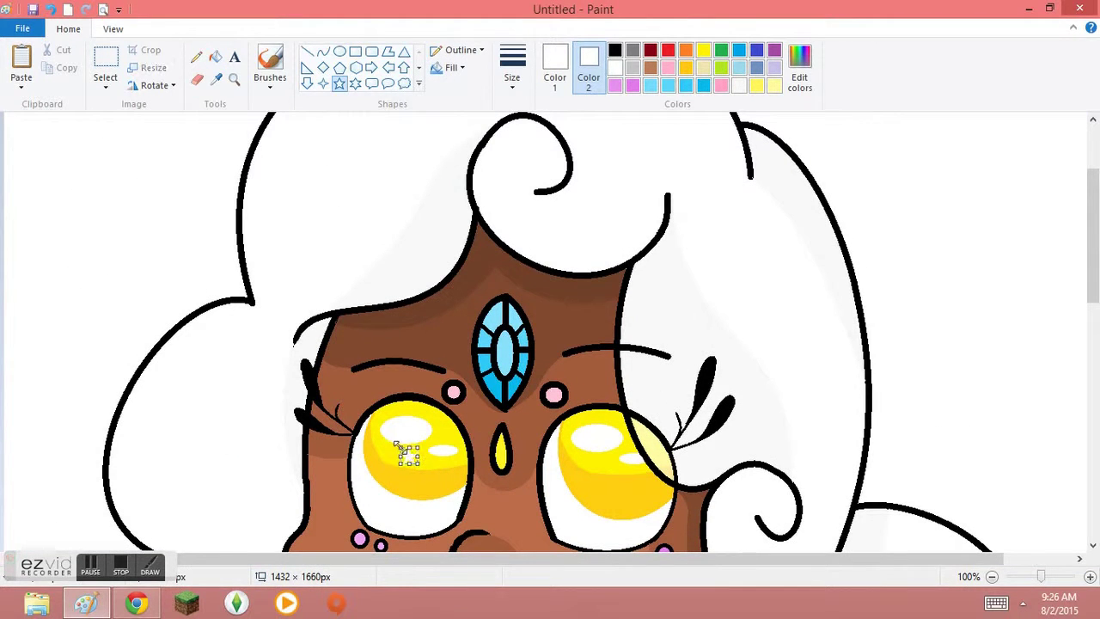
# Draw a heart shape about 100 px wide in the blank area beside the hair's upper left.
pyautogui.scroll(3, 488, 464)
pyautogui.scroll(-1, 379, 69)
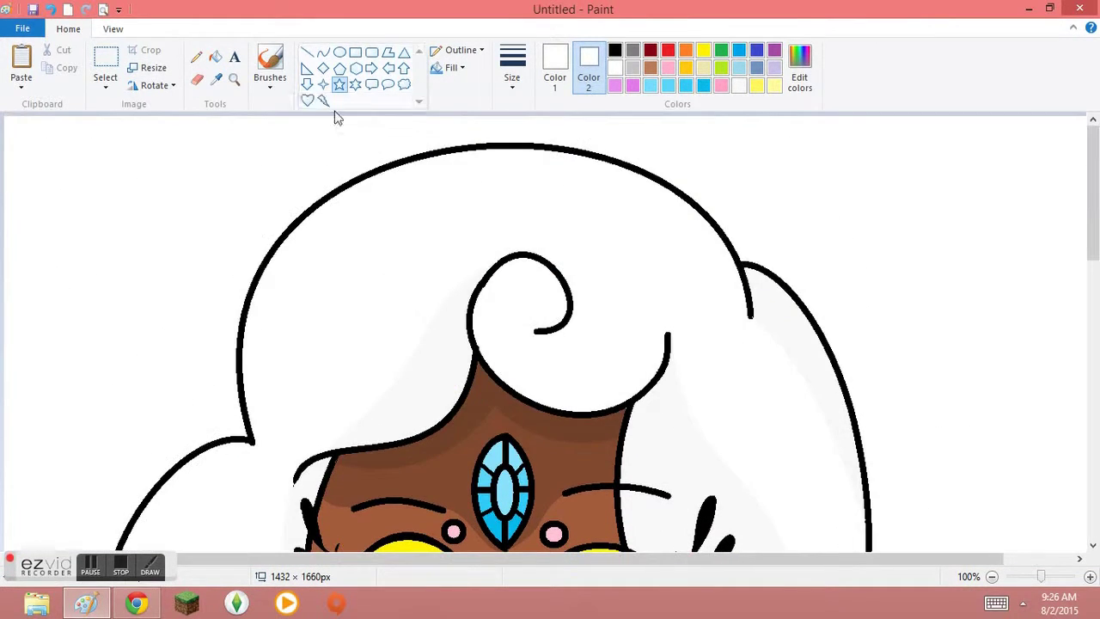
pyautogui.click(308, 83)
pyautogui.moveTo(46, 224); pyautogui.dragTo(150, 331)
# Give the heart a thick custom crimson outline and reposition it beside the hair.
pyautogui.click(554, 65)
pyautogui.click(614, 85)
pyautogui.click(800, 69)
pyautogui.click(400, 409)
pyautogui.click(461, 50)
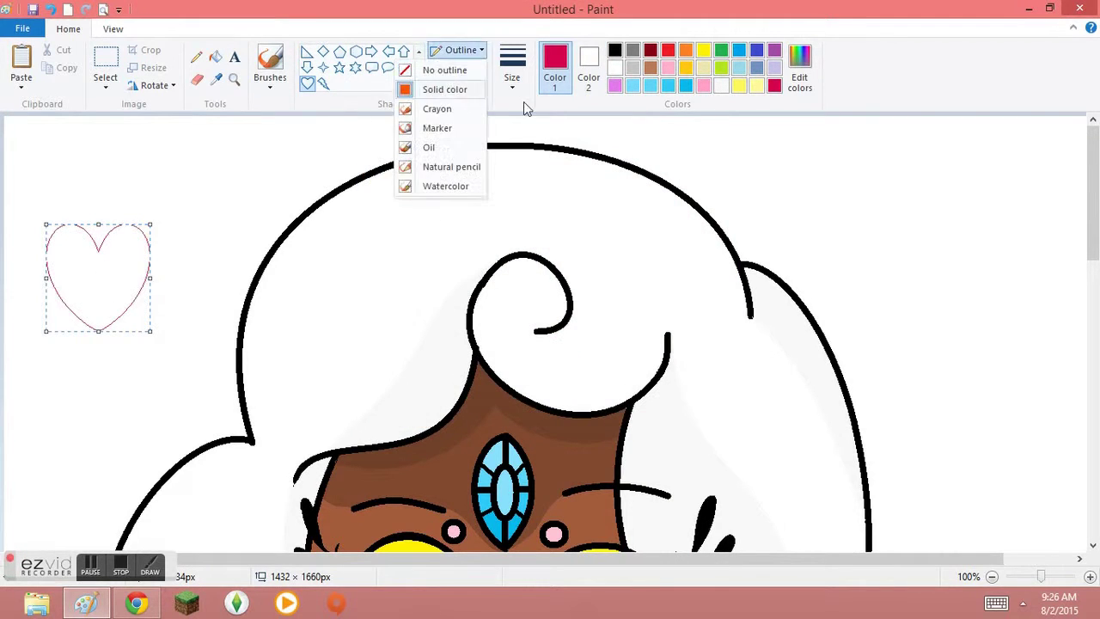
pyautogui.click(447, 128)
pyautogui.moveTo(110, 272); pyautogui.dragTo(143, 338)
# Draw a second heart about 50 px wide beside the first and fill the large heart with a custom bright pink.
pyautogui.scroll(-3, 210, 227)
pyautogui.moveTo(153, 241); pyautogui.dragTo(206, 292)
pyautogui.click(215, 56)
pyautogui.click(799, 69)
pyautogui.click(400, 408)
pyautogui.click(100, 219)
# Mix a lighter custom pink and fill the small heart with it.
pyautogui.click(799, 69)
pyautogui.click(401, 408)
pyautogui.click(178, 271)
pyautogui.click(991, 577)
pyautogui.click(991, 577)
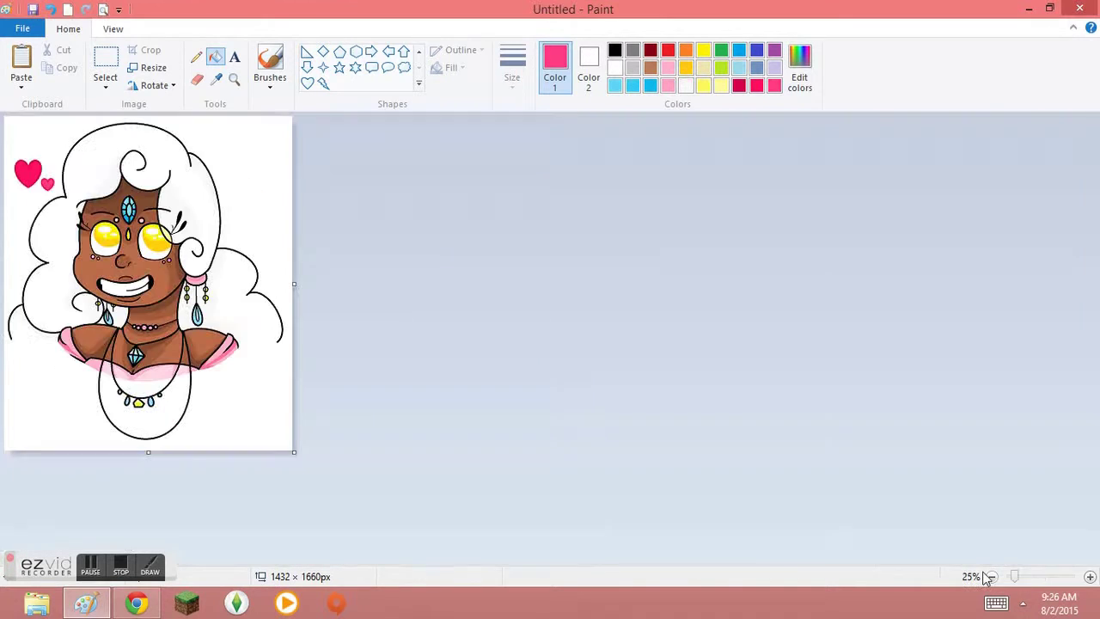
# Select the two hearts one at a time with a free-form selection and rearrange them beside the hair.
pyautogui.click(1090, 577)
pyautogui.click(1089, 576)
pyautogui.click(105, 58)
pyautogui.moveTo(86, 240); pyautogui.dragTo(52, 249)
pyautogui.moveTo(121, 324); pyautogui.dragTo(98, 388)
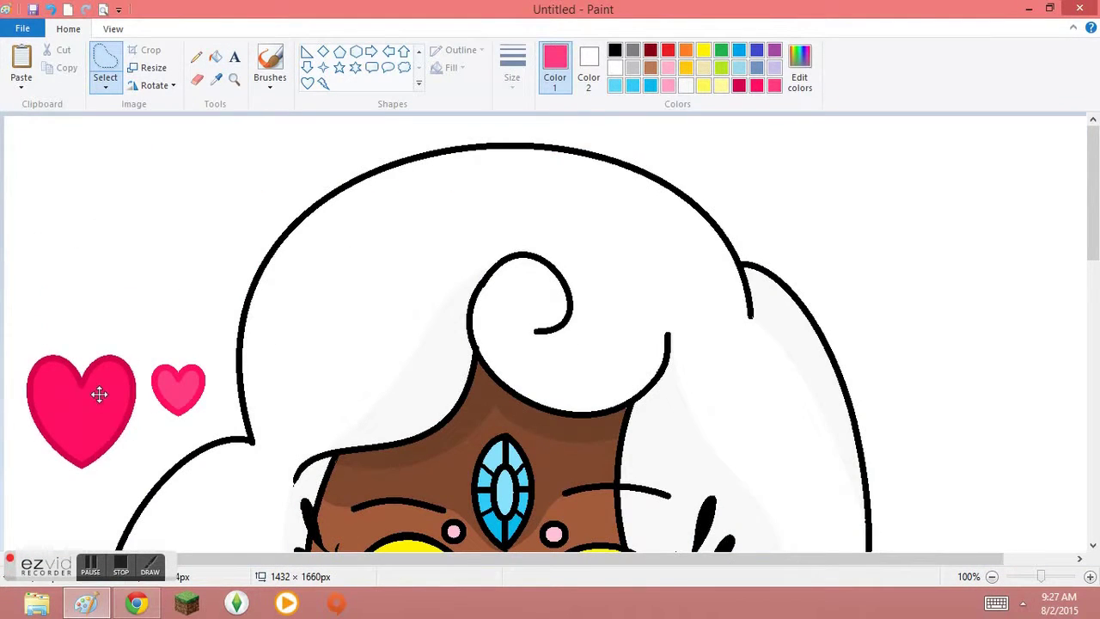
pyautogui.scroll(-3, 183, 178)
pyautogui.moveTo(220, 228); pyautogui.dragTo(193, 268)
# Delete the large heart, keeping only the small one.
pyautogui.click(89, 269)
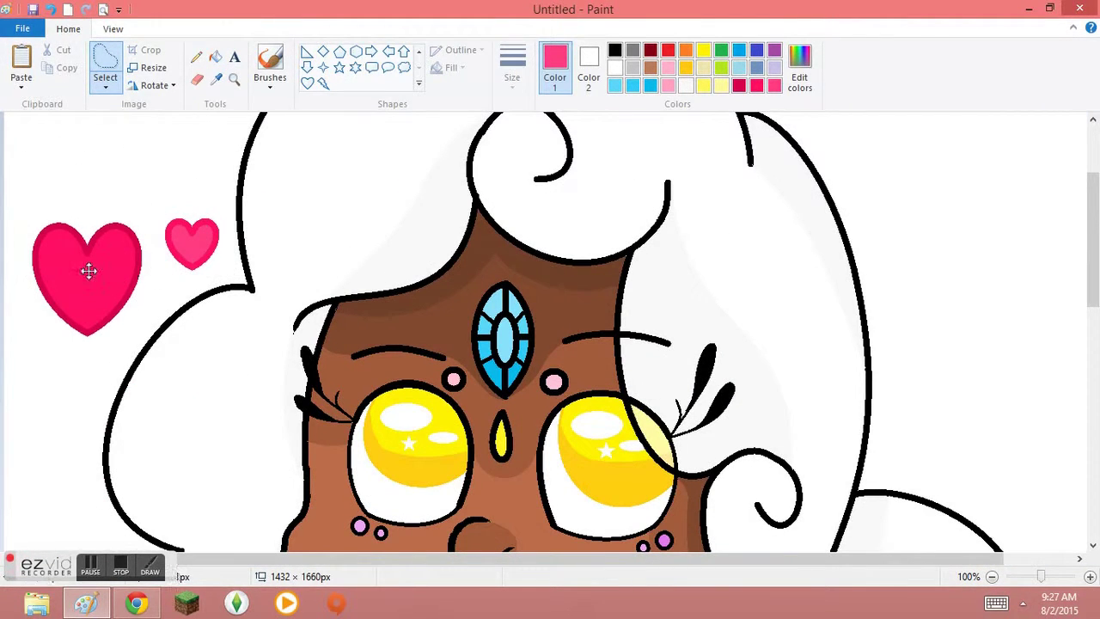
pyautogui.click(991, 577)
pyautogui.click(991, 576)
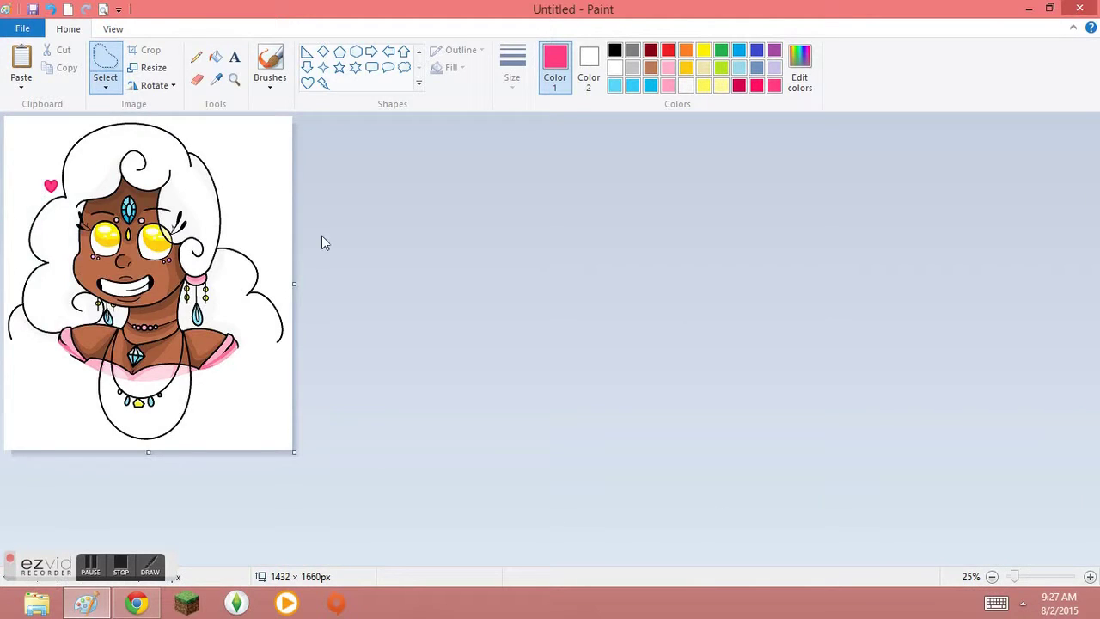
# Move the small heart further away from the hair, up and to the left.
pyautogui.click(1090, 577)
pyautogui.click(1089, 577)
pyautogui.moveTo(192, 387); pyautogui.dragTo(129, 364)
# Draw a short, thick black wavy line with the Curve tool between the small heart and the hair.
pyautogui.click(322, 51)
pyautogui.click(615, 50)
pyautogui.click(513, 69)
pyautogui.click(485, 215)
pyautogui.moveTo(183, 418)
pyautogui.mouseDown()
pyautogui.moveTo(213, 383)
pyautogui.moveTo(191, 385)
pyautogui.mouseUp()
pyautogui.rightClick(179, 405)
pyautogui.moveTo(126, 451)
pyautogui.click(228, 507)
pyautogui.click(991, 577)
pyautogui.click(991, 577)
# Select the small heart and move it slightly up above the end of the wavy line.
pyautogui.click(1090, 577)
pyautogui.click(1090, 577)
pyautogui.click(104, 65)
pyautogui.moveTo(121, 379); pyautogui.dragTo(122, 354)
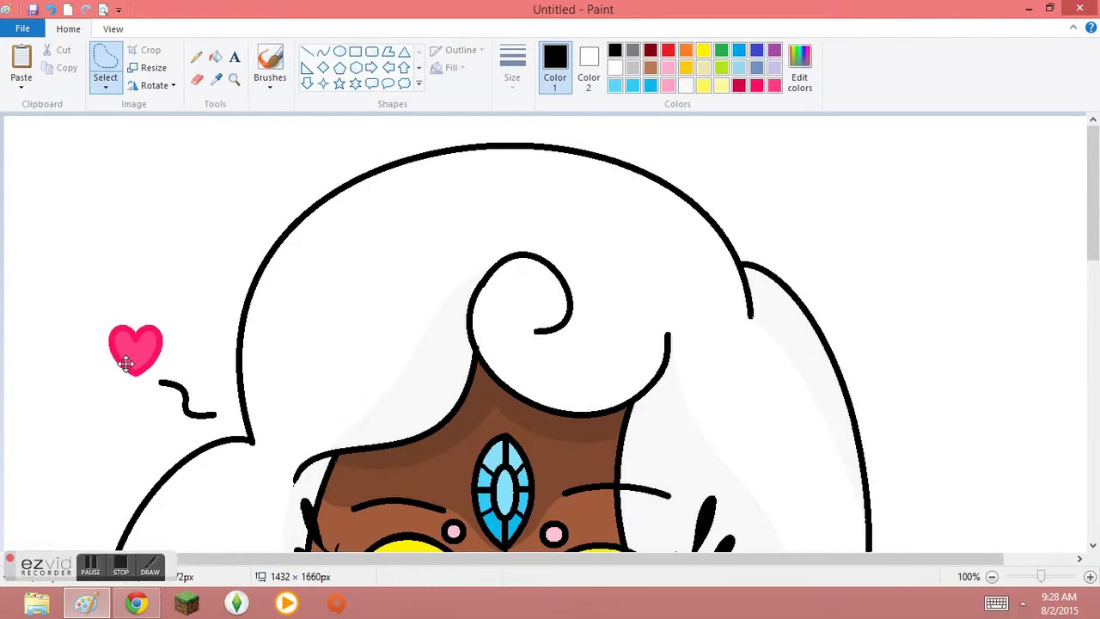
pyautogui.click(991, 577)
pyautogui.click(991, 577)
pyautogui.click(100, 568)
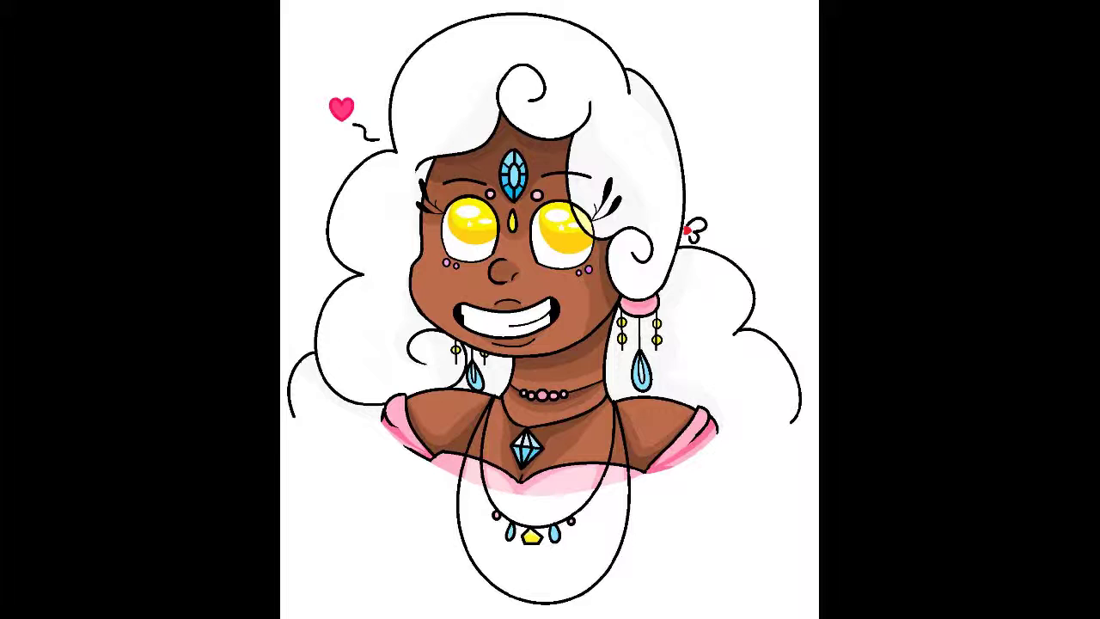